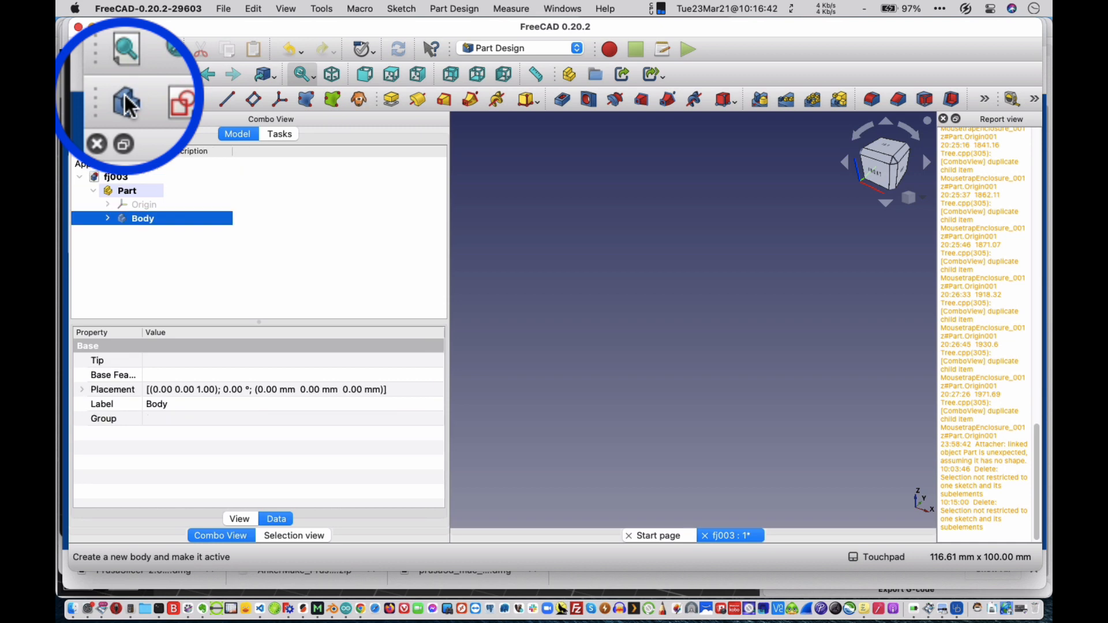
Create a new sketch in the Body on the XY base plane.
click(133, 105)
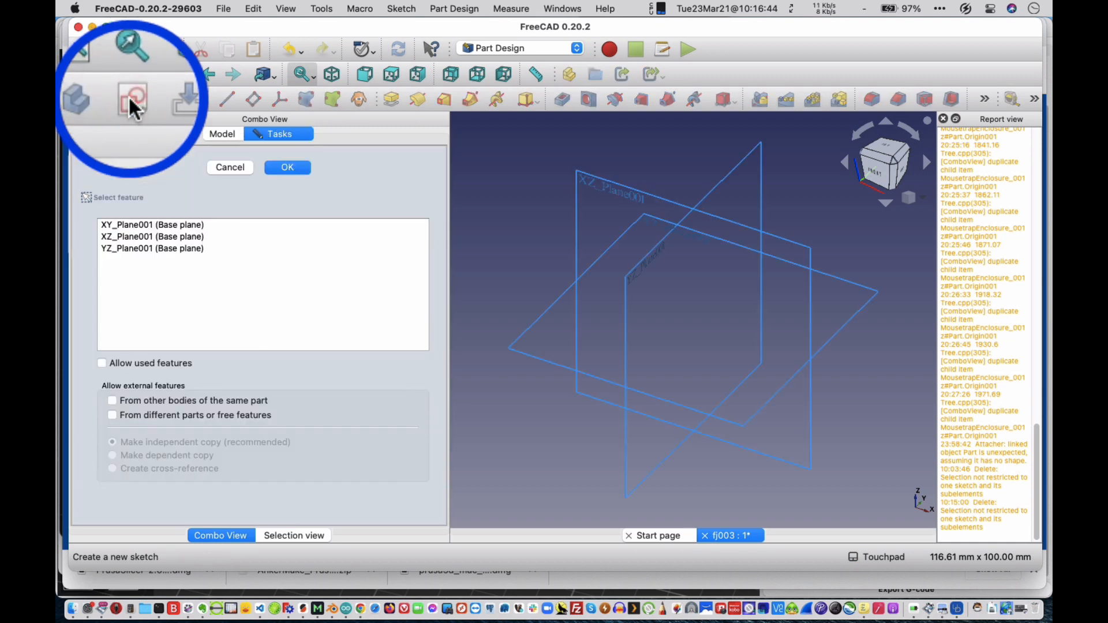
click(147, 223)
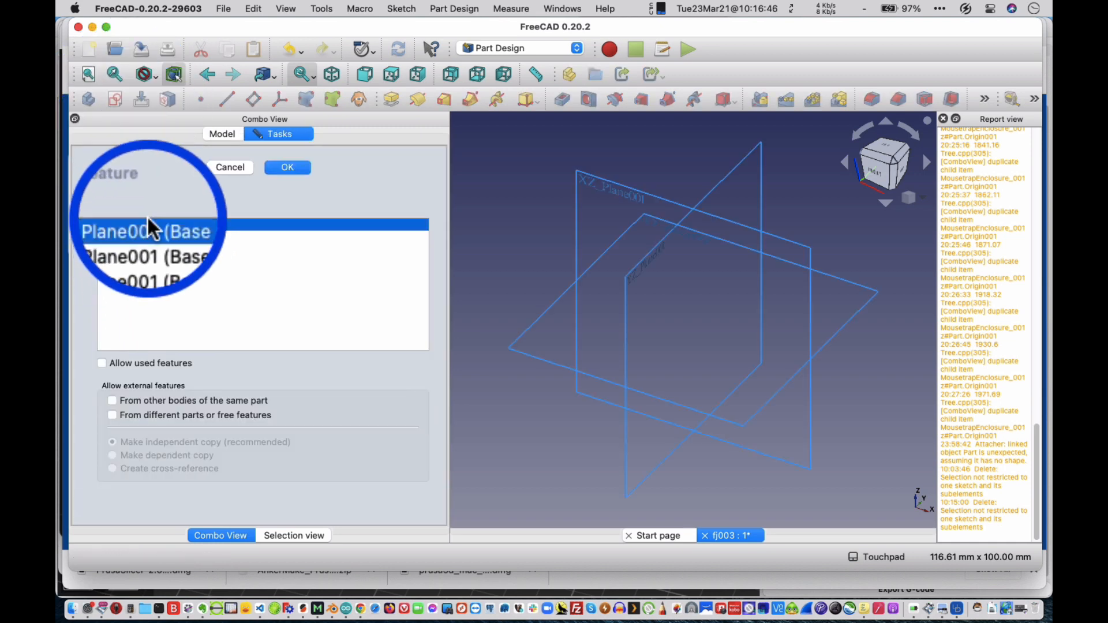
double_click(148, 217)
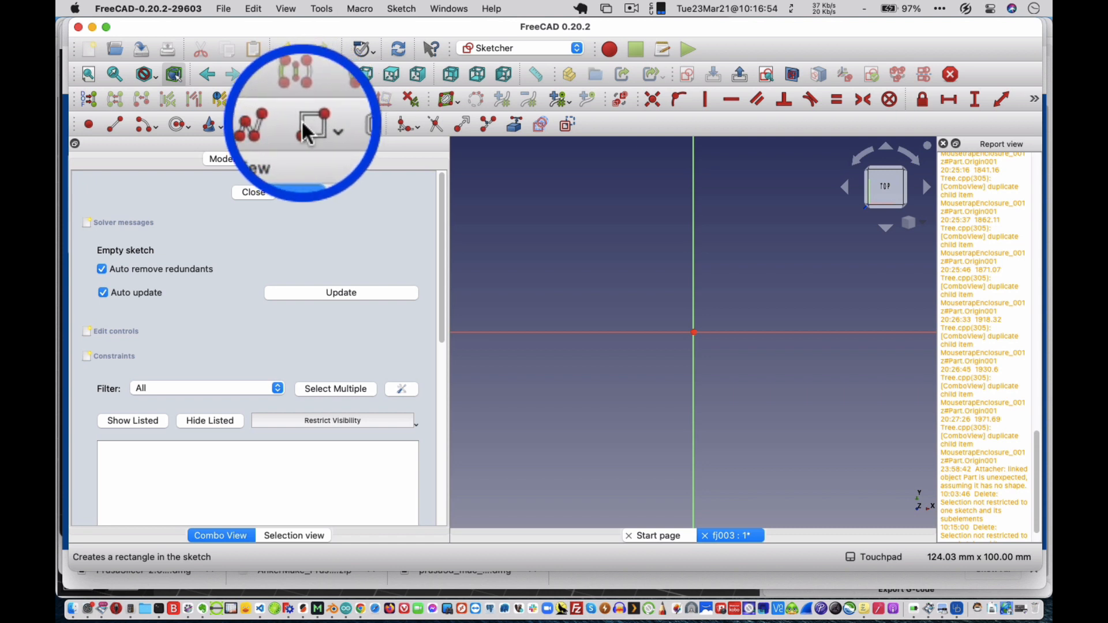
Sketch a rectangle about 53 by 50 mm around the origin and constrain its opposite corners symmetric about the origin.
click(306, 123)
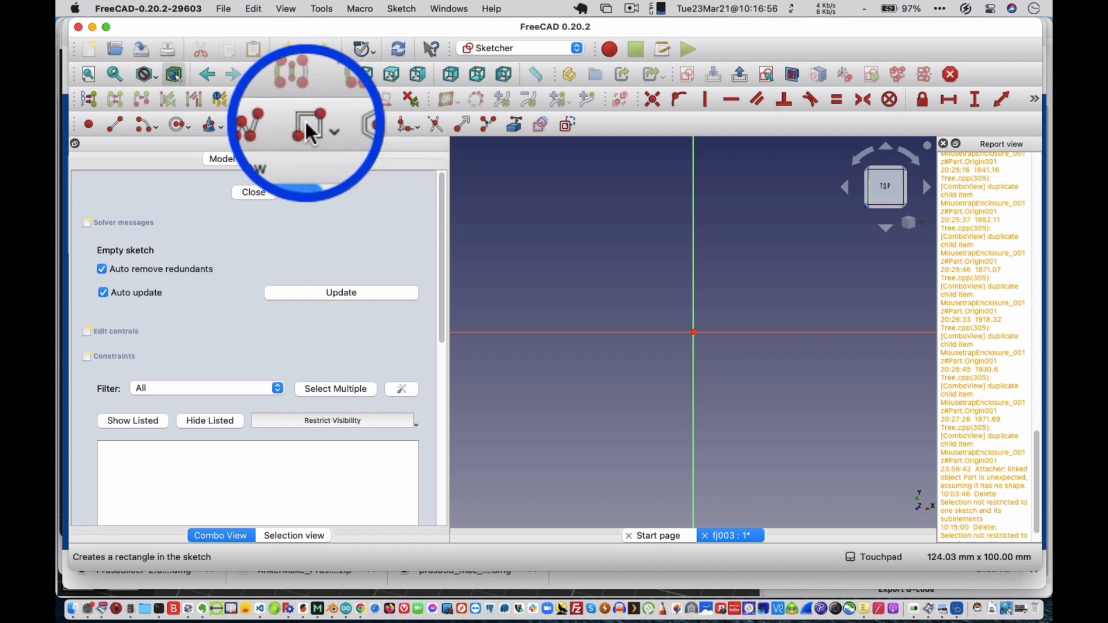
click(587, 234)
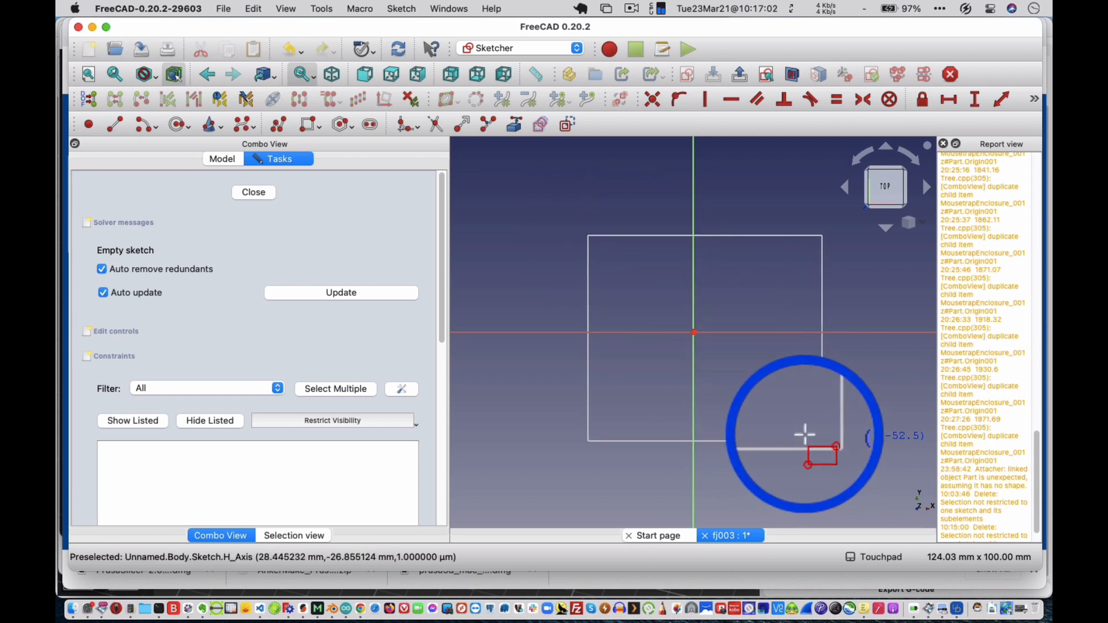
click(798, 432)
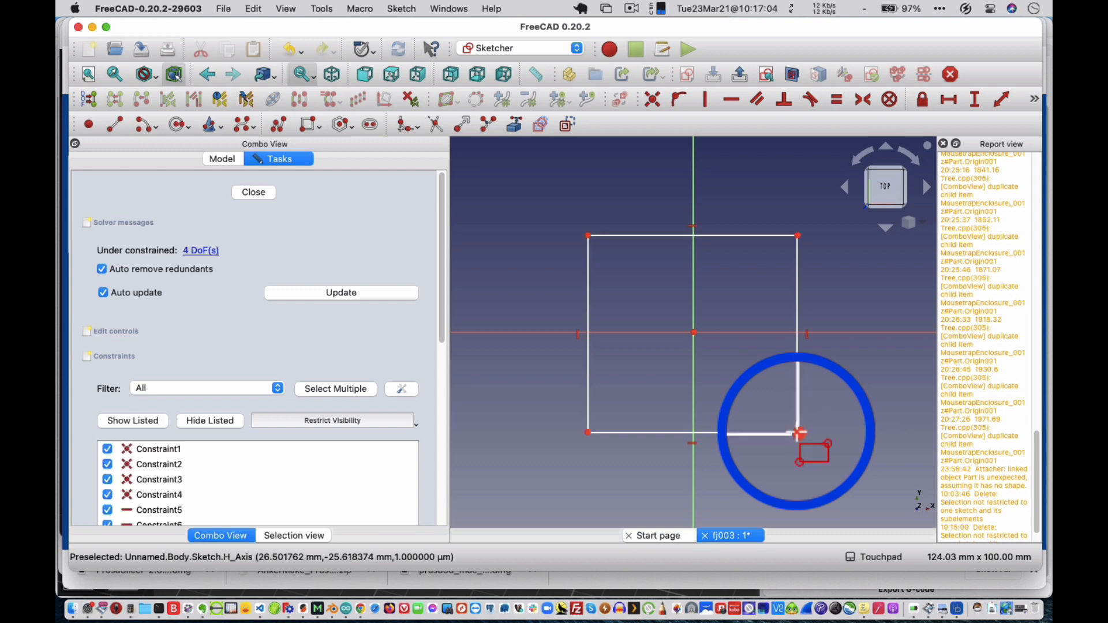
right_click(798, 434)
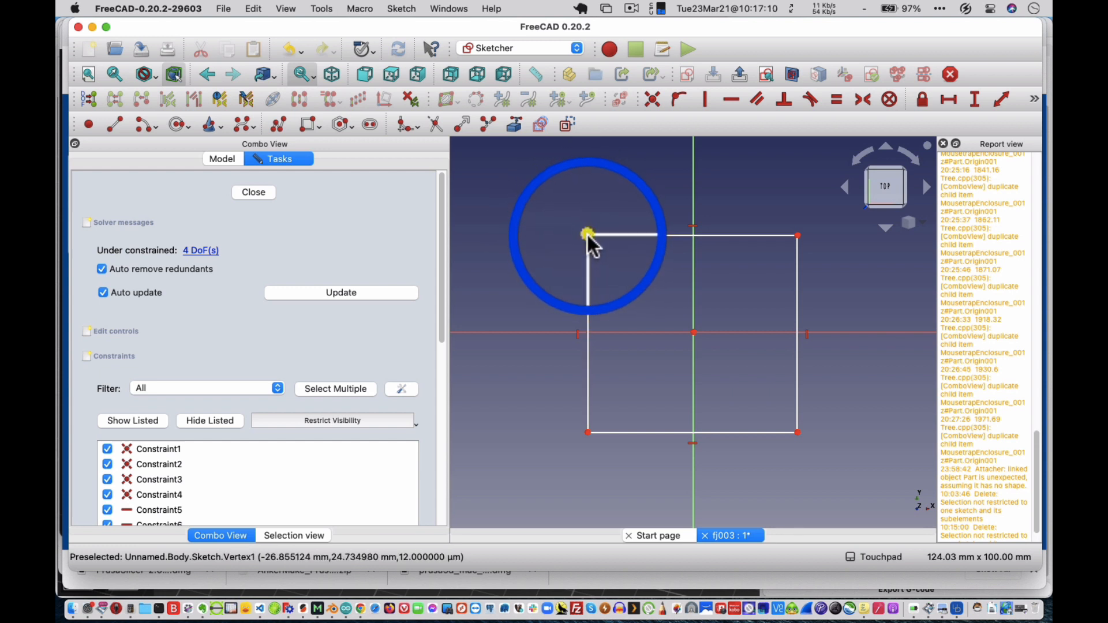
click(589, 236)
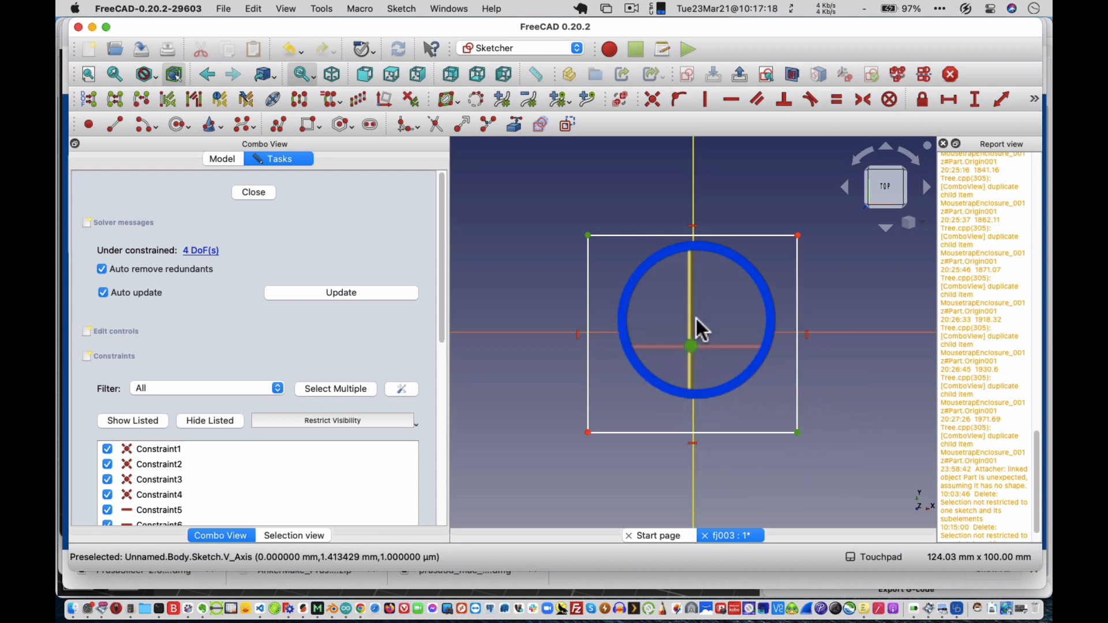
click(864, 101)
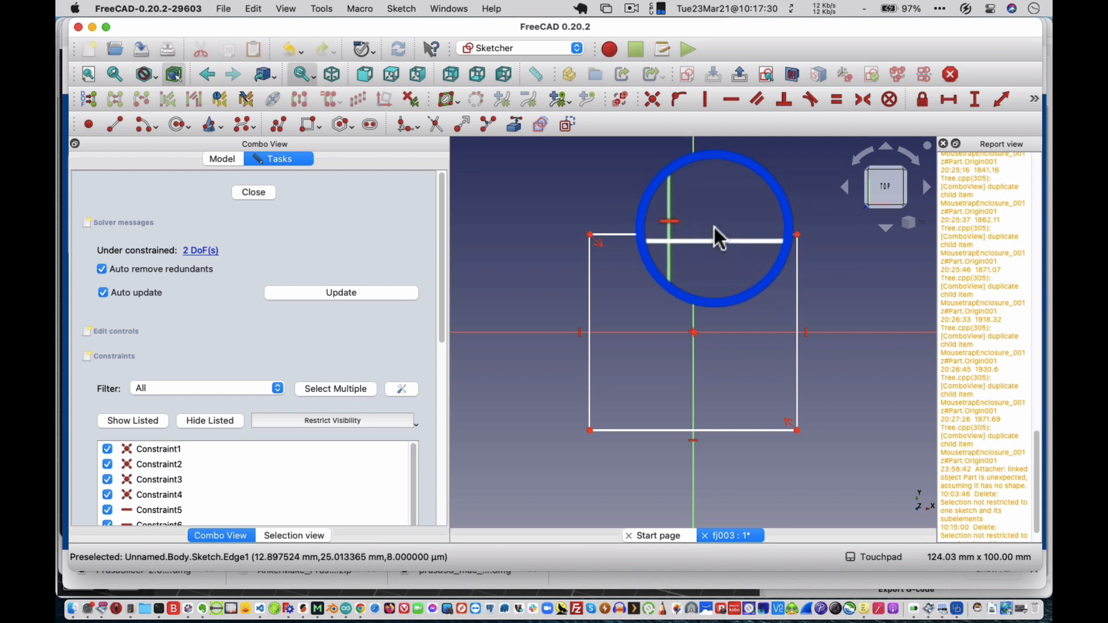
Constrain the rectangle's top edge to a 20 mm horizontal length and its side edge to a 20 mm vertical length.
click(718, 233)
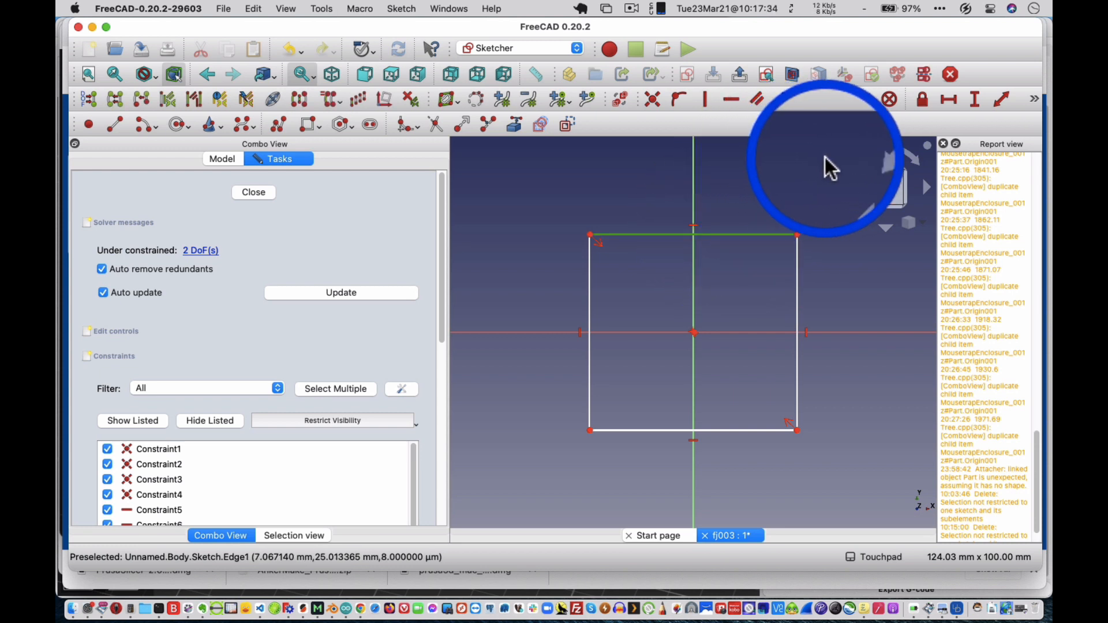
click(951, 100)
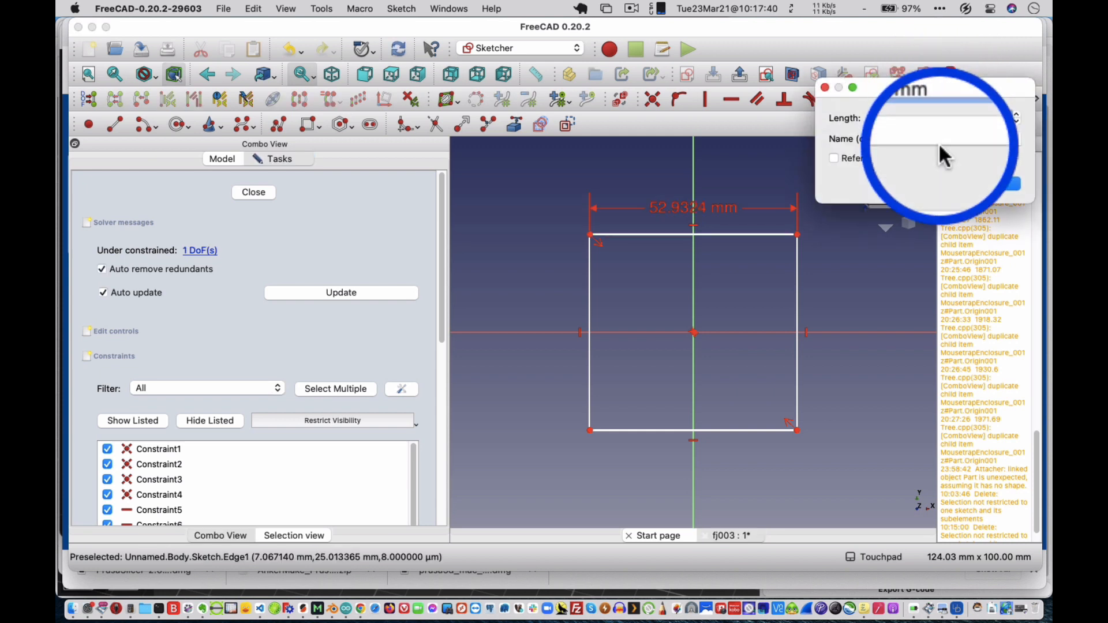
text(20)
key(Return)
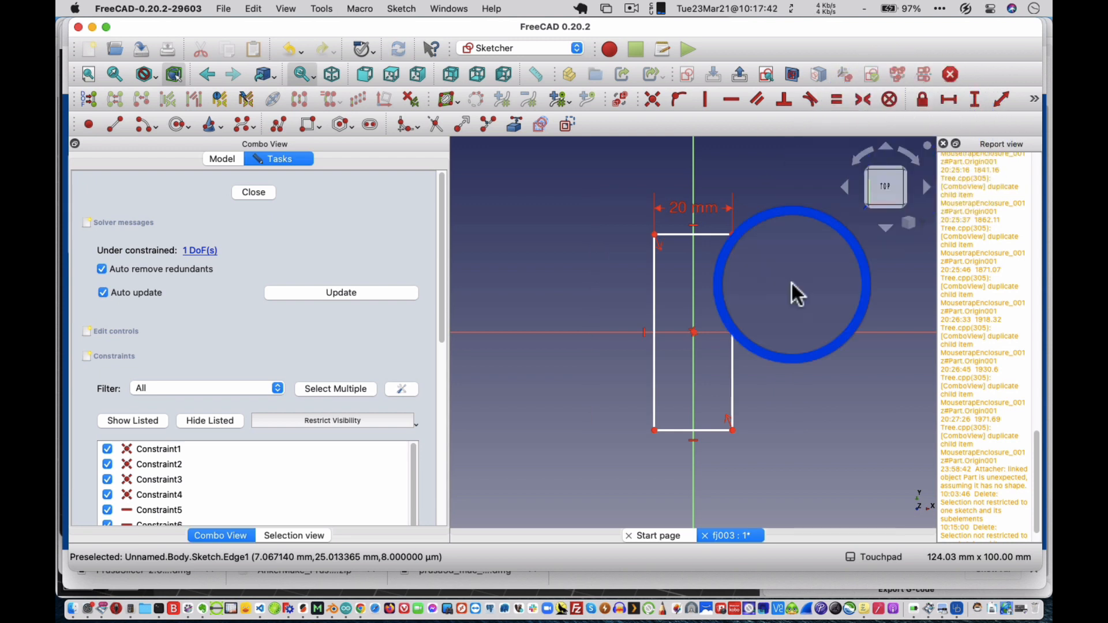
click(733, 312)
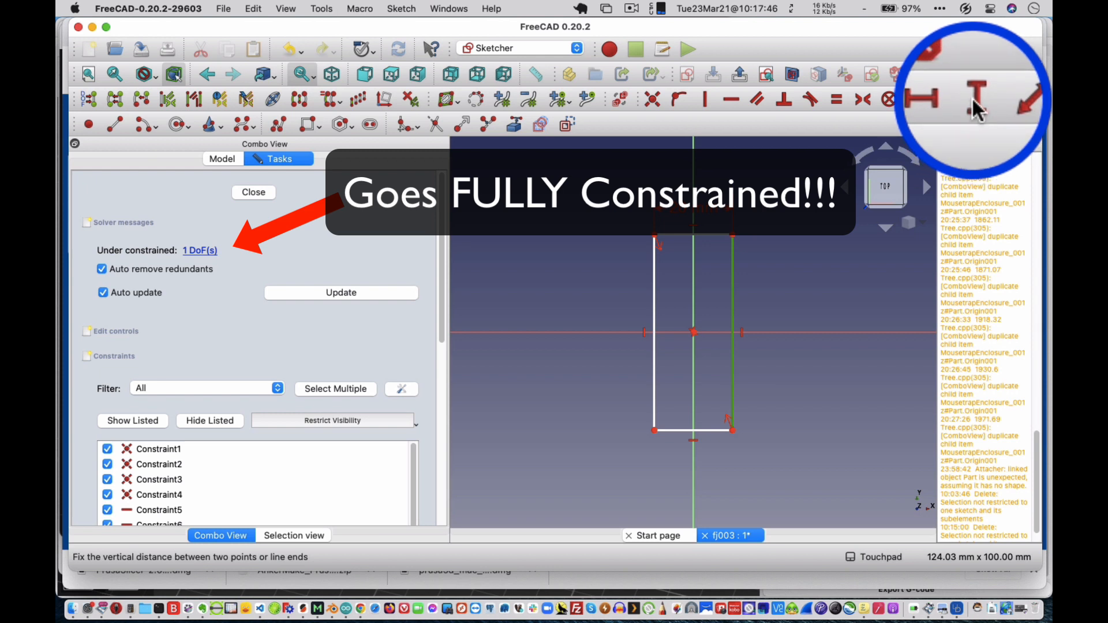
click(974, 104)
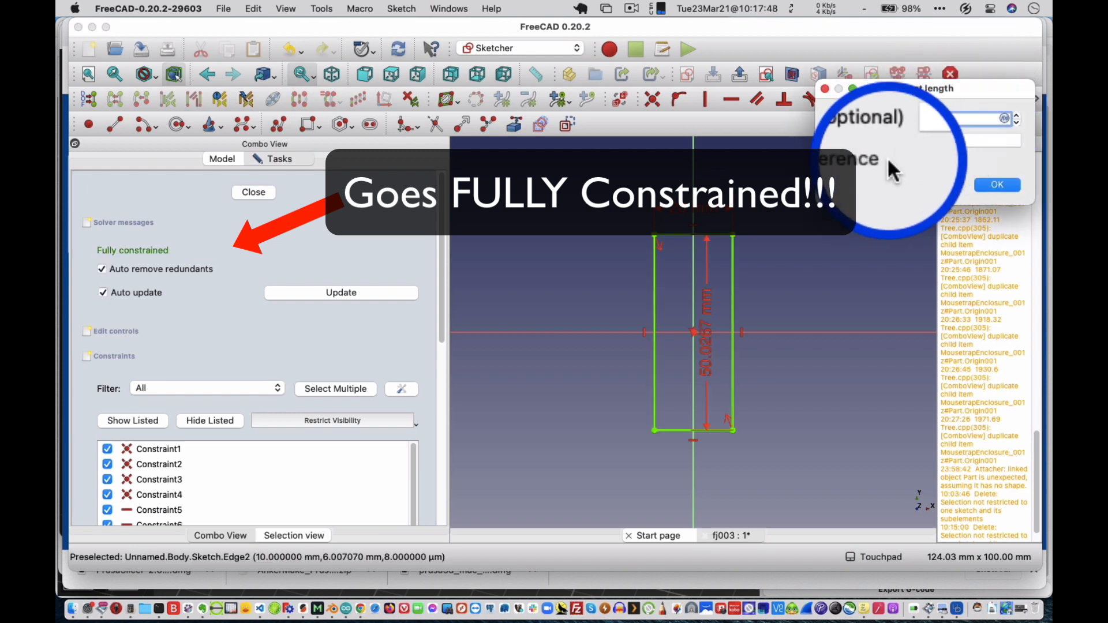
text(20)
key(Return)
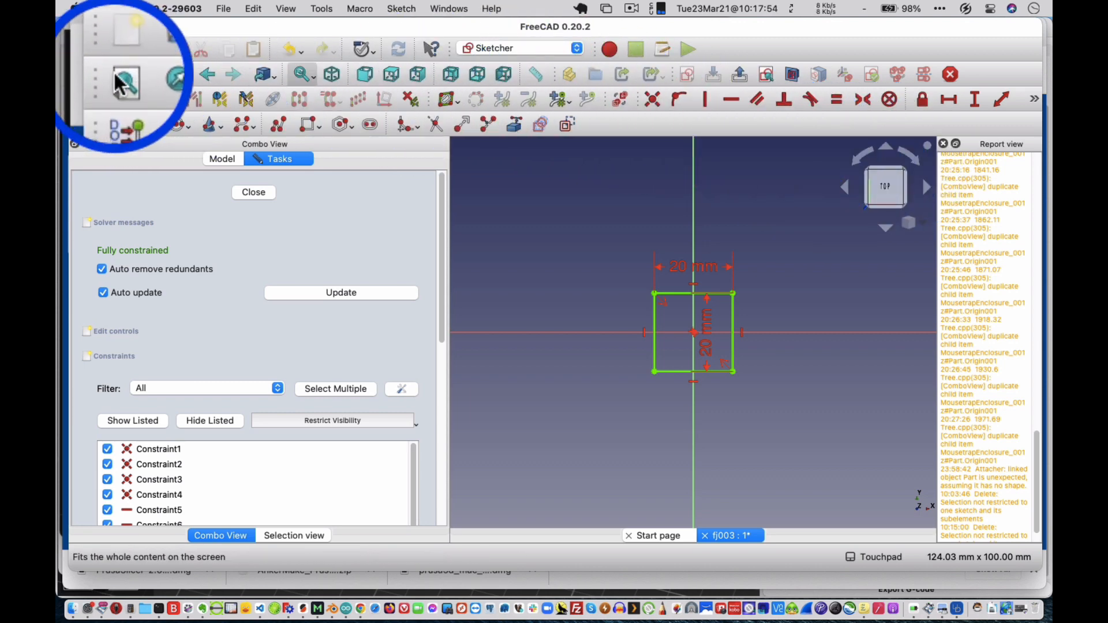
Close the square sketch and pad it with a length of 10 mm along the sketch normal.
click(118, 78)
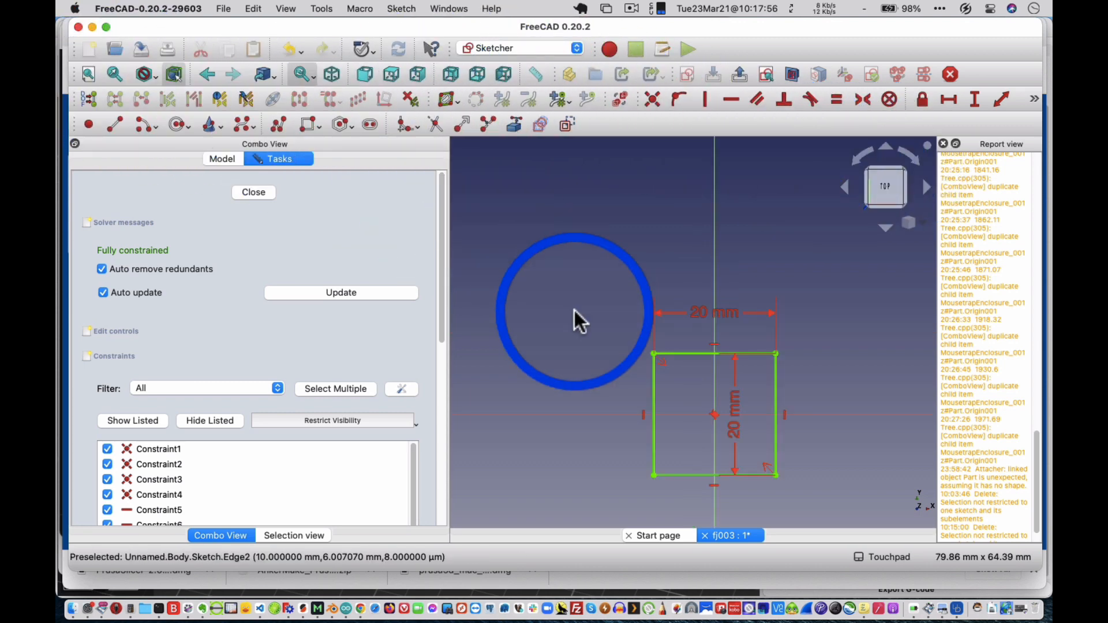
mouse_move(575, 312)
mouse_down()
mouse_move(664, 362)
mouse_move(643, 289)
mouse_up()
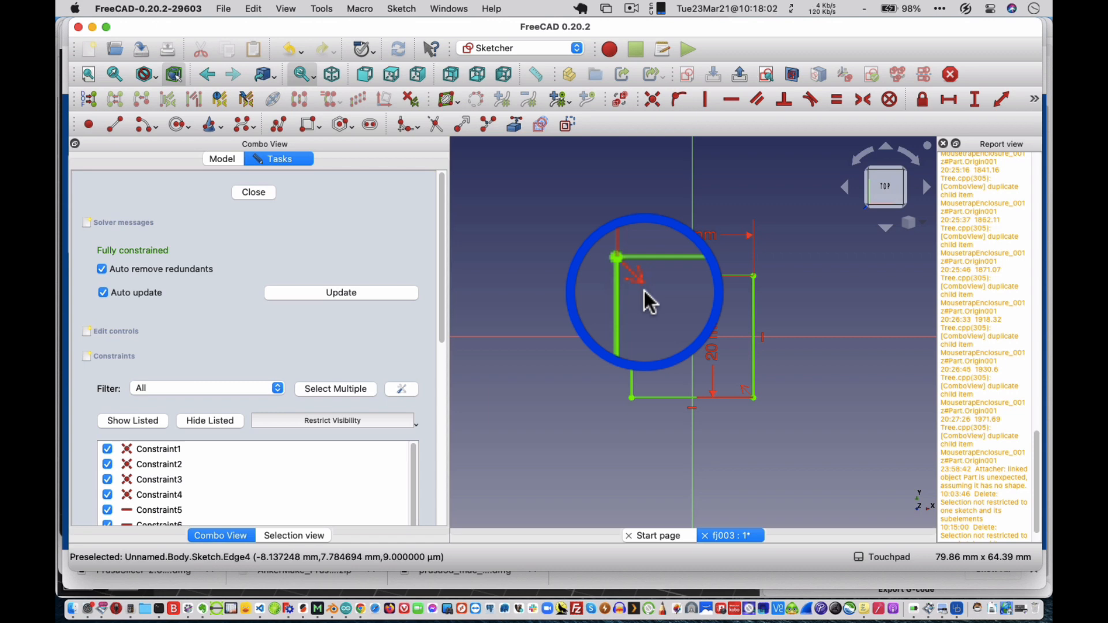
click(263, 194)
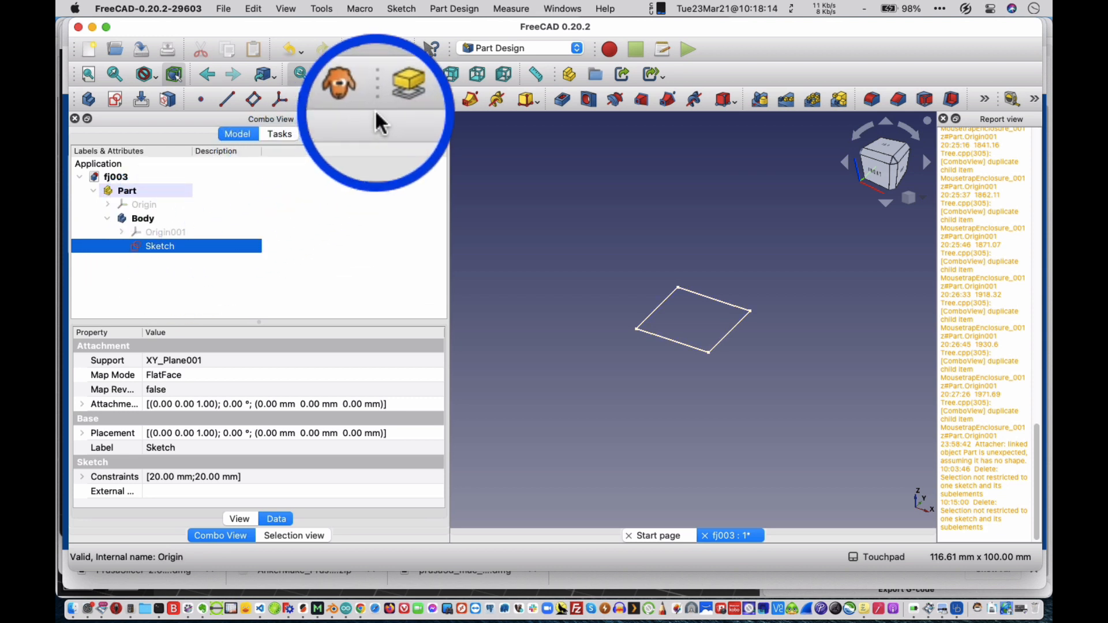
click(393, 100)
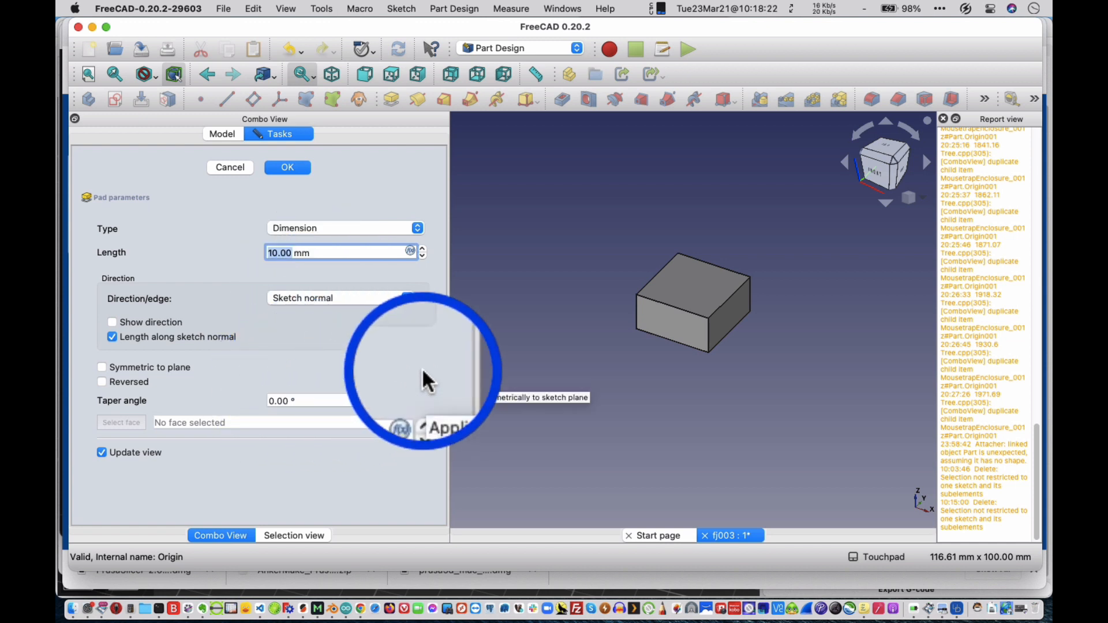
click(294, 169)
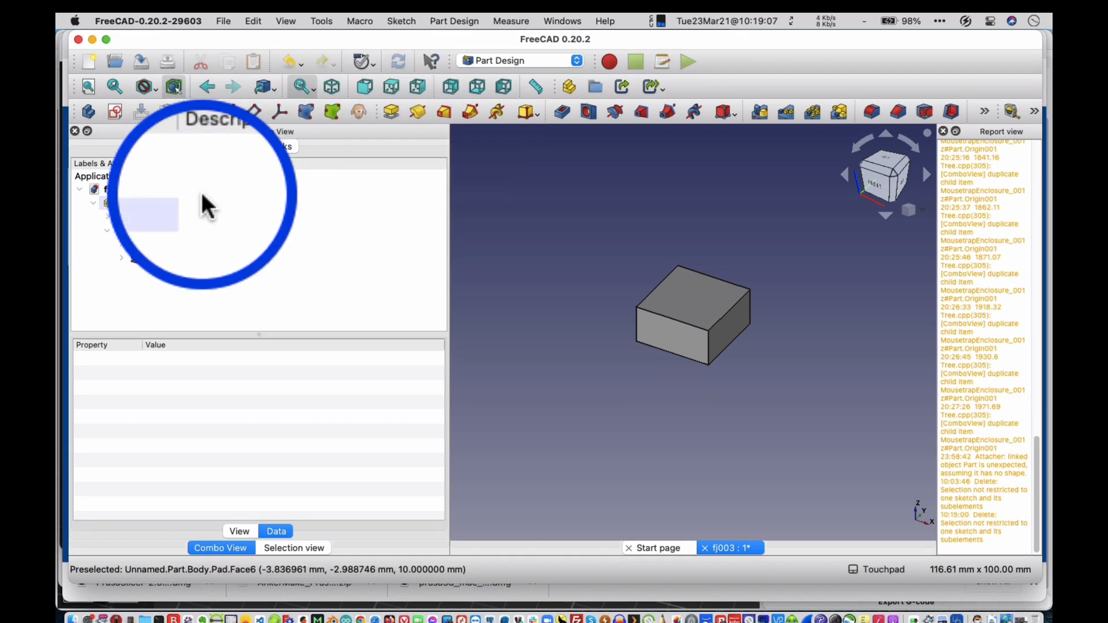
Start a second sketch on the XY base plane of the padded body.
click(152, 214)
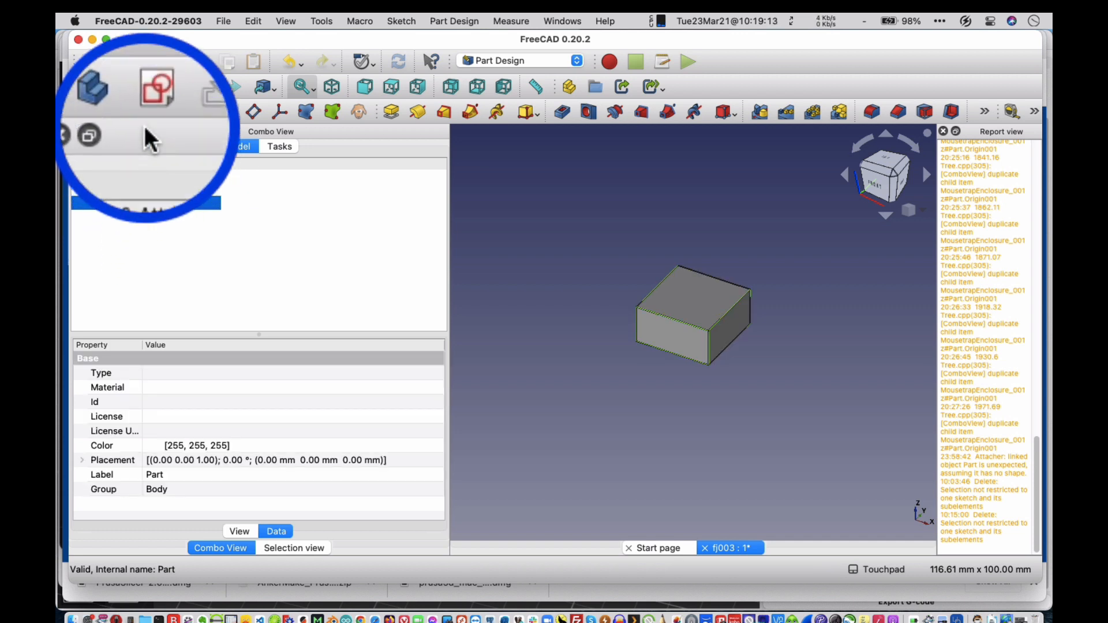
click(146, 113)
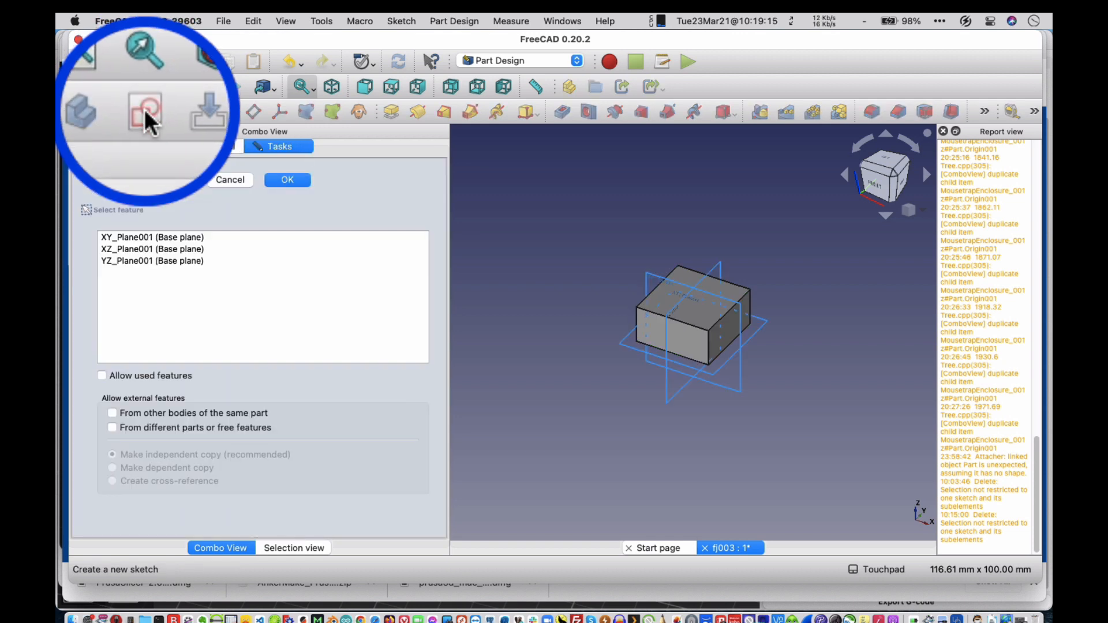
click(177, 238)
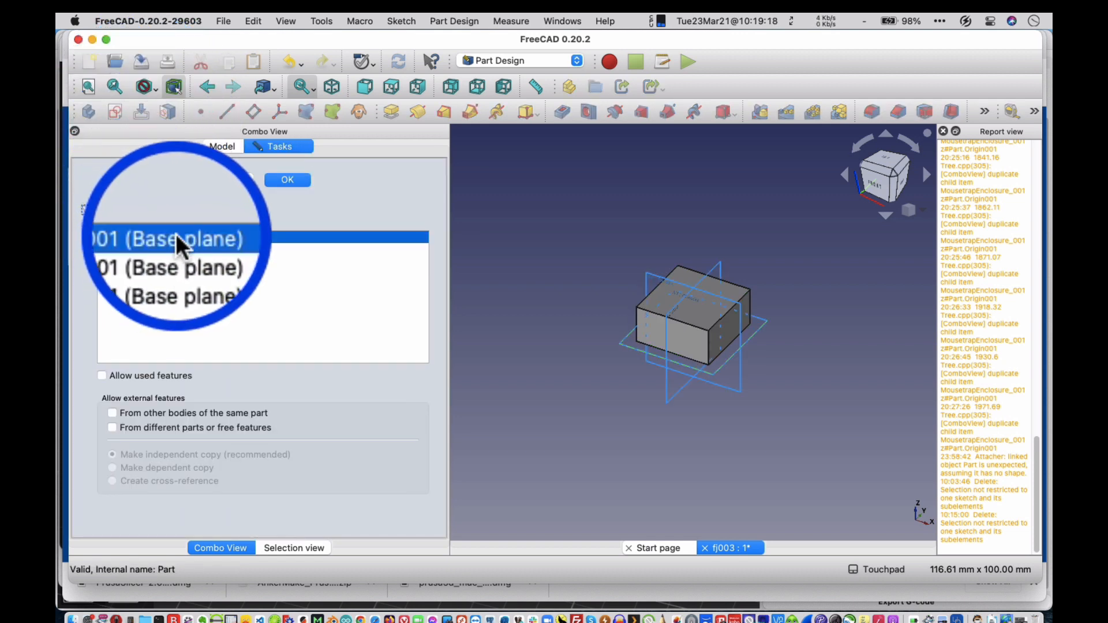
click(290, 180)
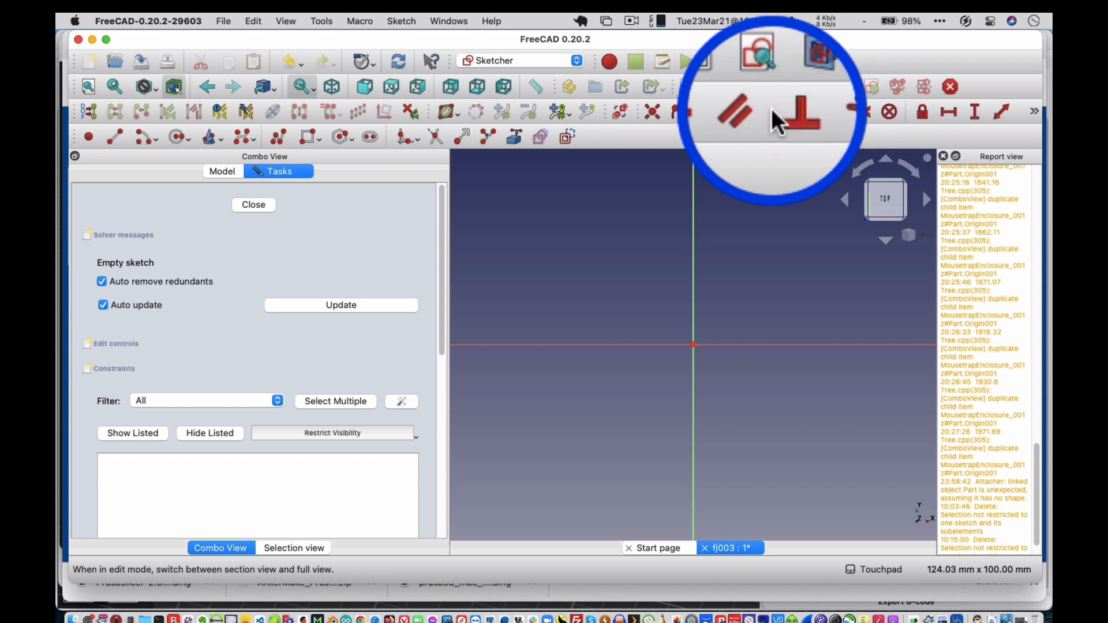
Sketch a second rectangle about 35 by 28 mm around the origin and constrain its opposite corners symmetric about the origin.
click(307, 131)
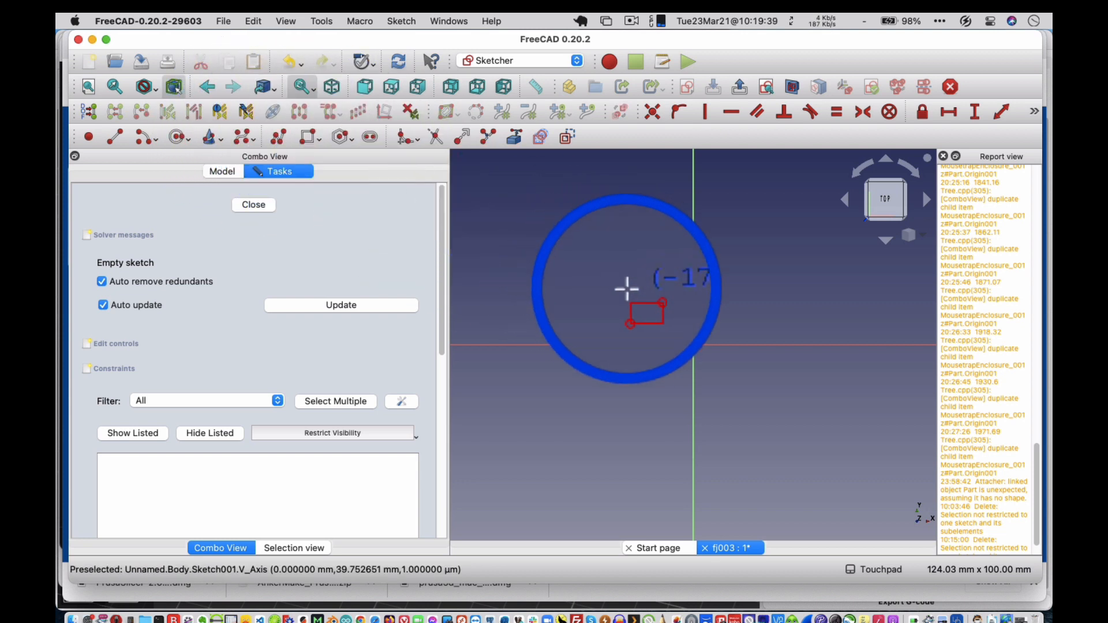
click(627, 290)
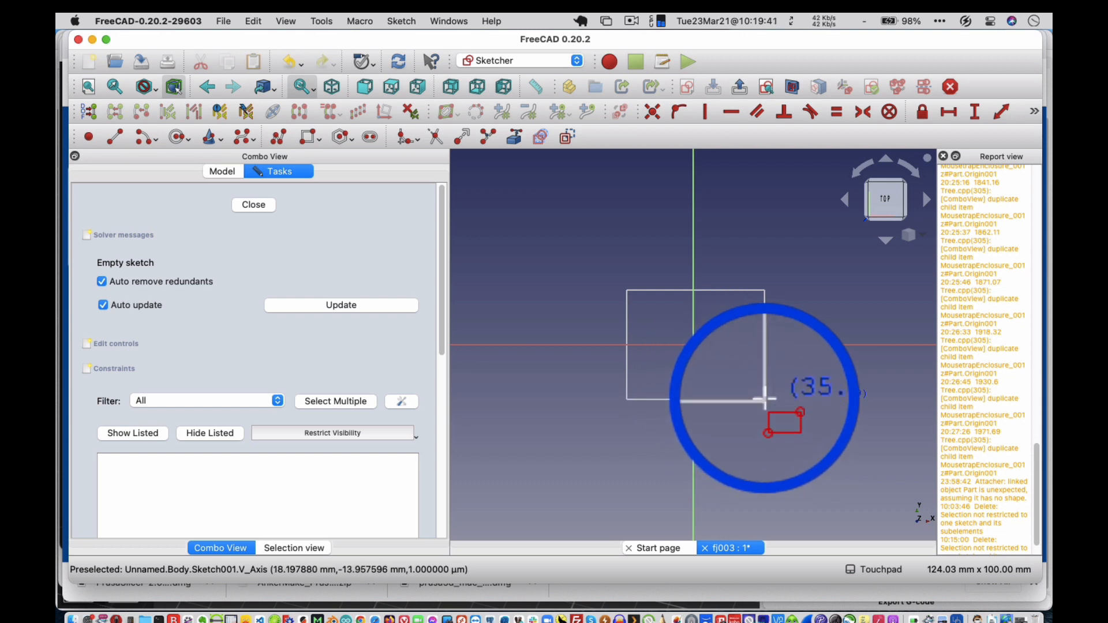
click(764, 398)
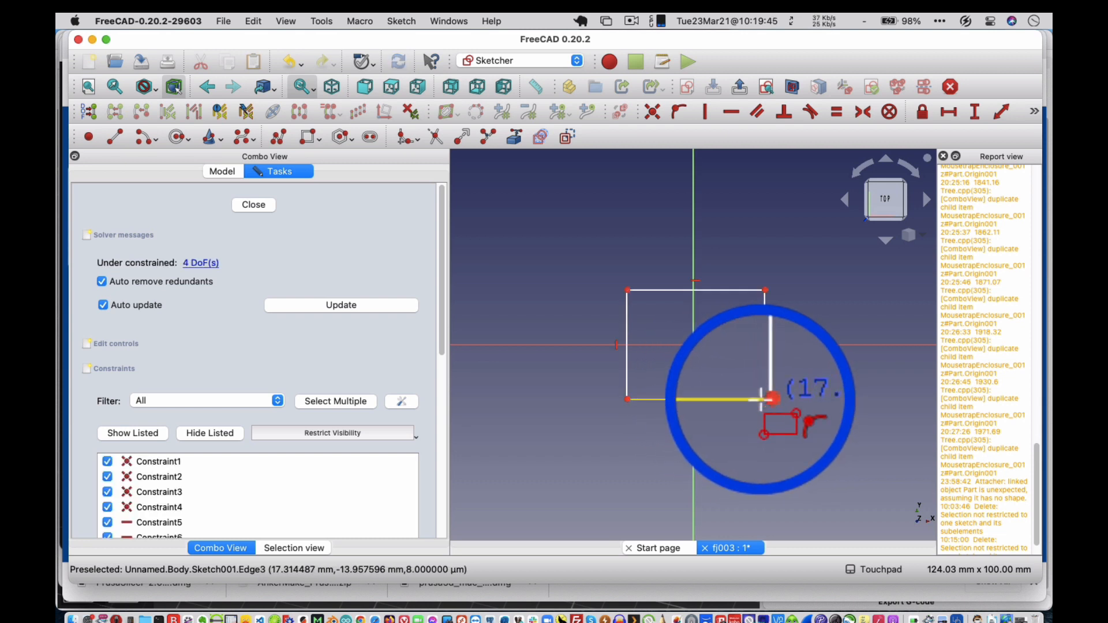
key(Escape)
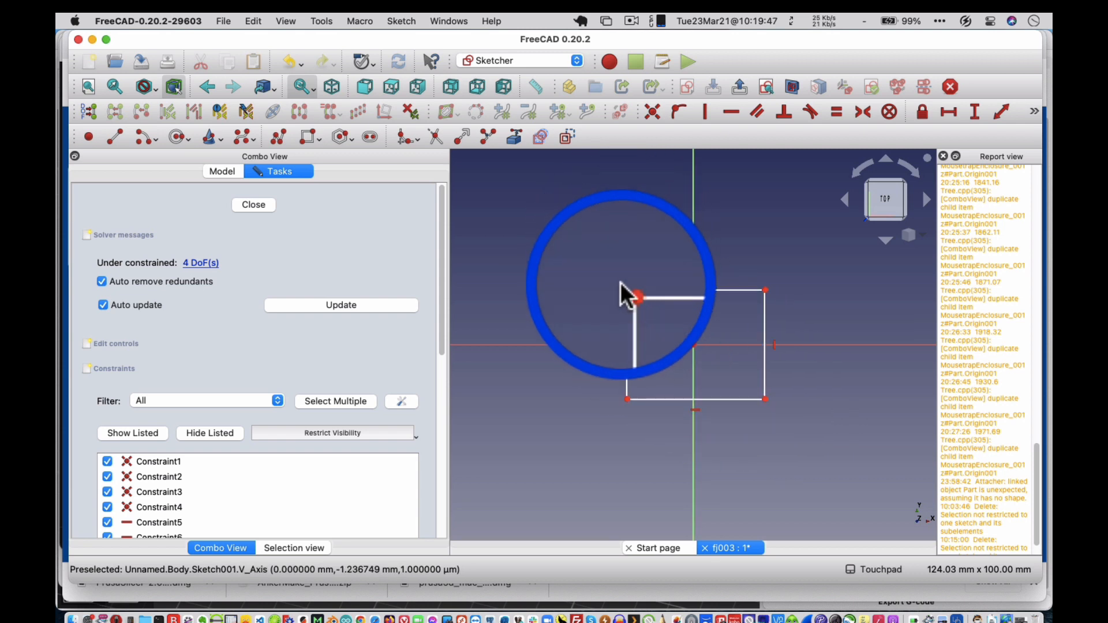
drag(620, 283, 626, 289)
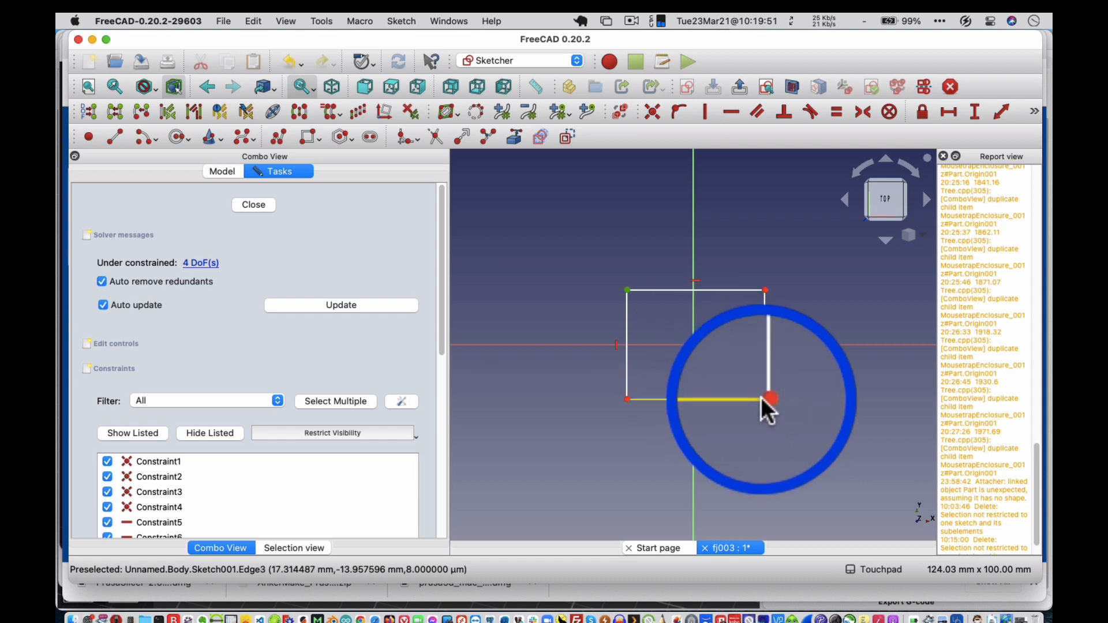
drag(761, 398, 694, 341)
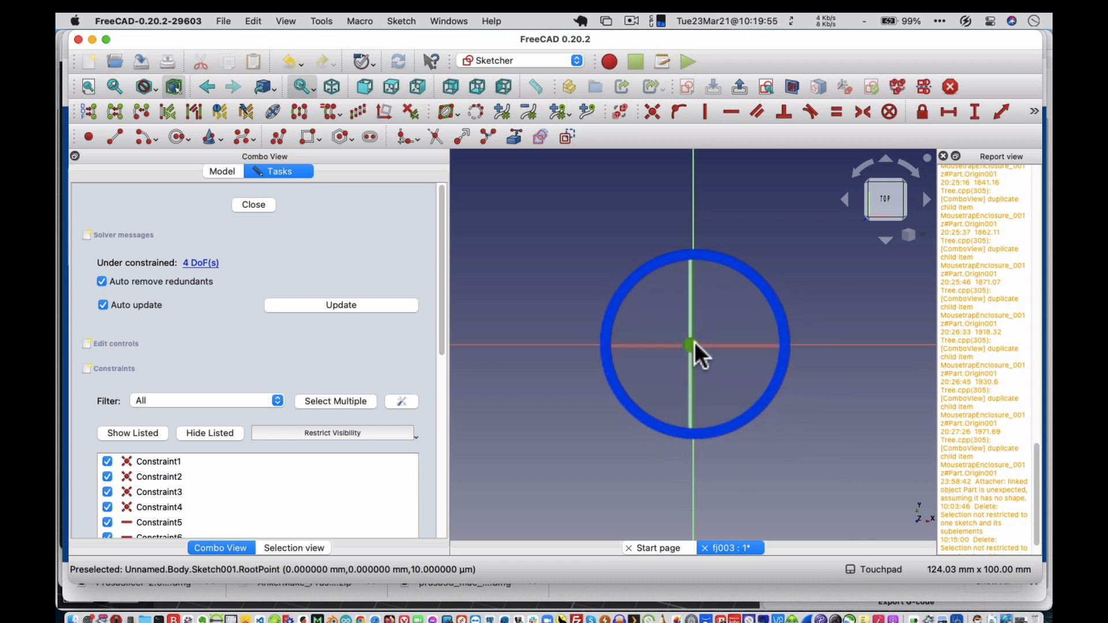
click(863, 113)
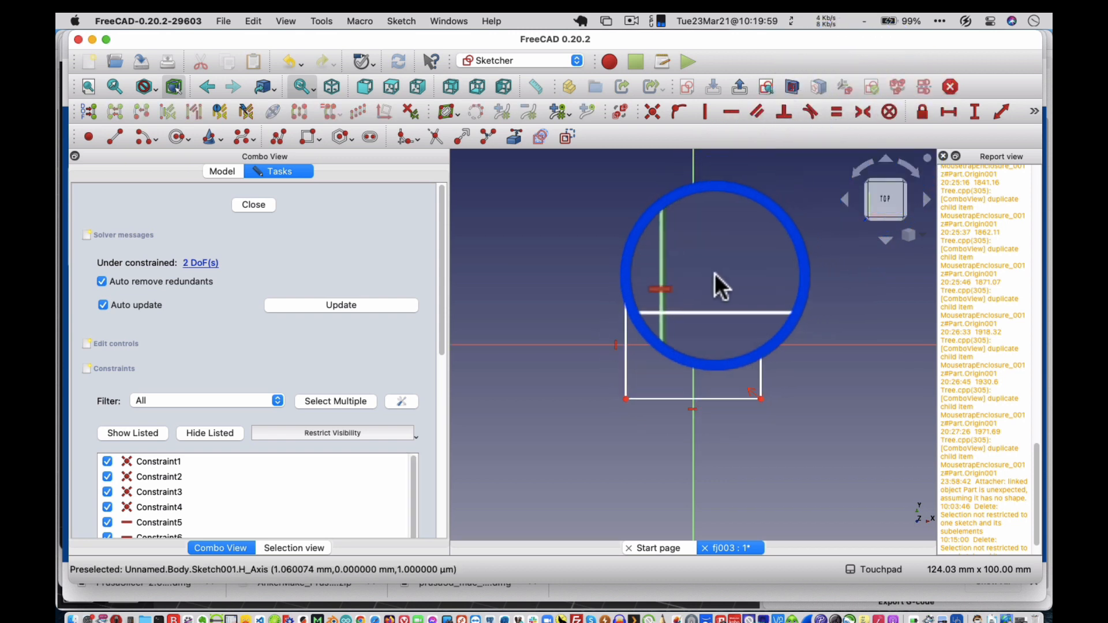
Constrain the second rectangle's top edge to a horizontal length of 5 mm.
click(707, 286)
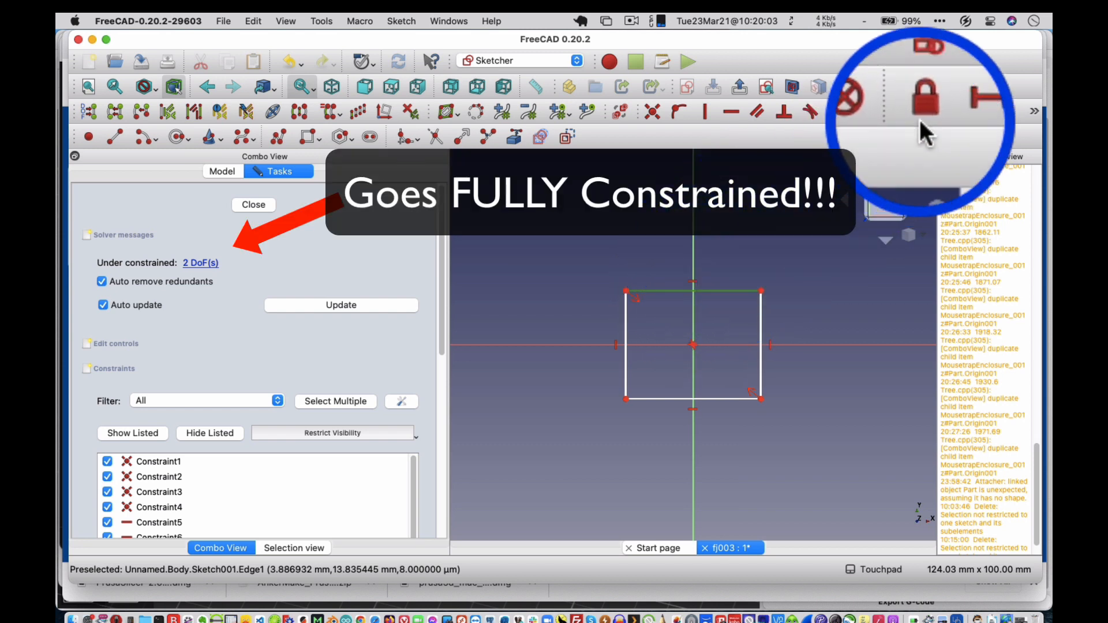
click(943, 109)
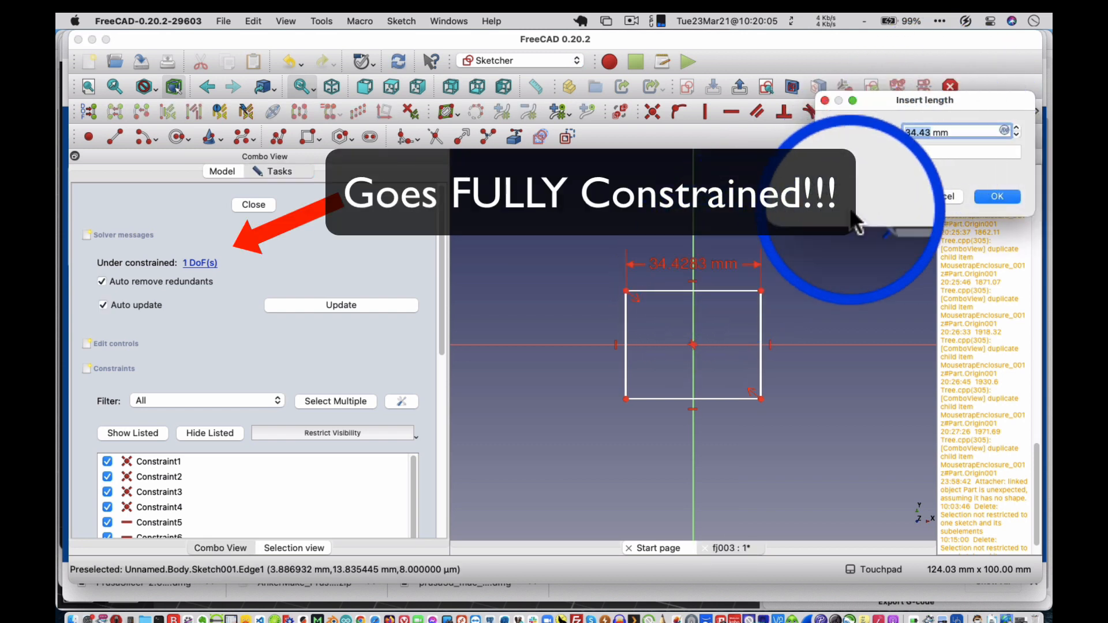
text(5)
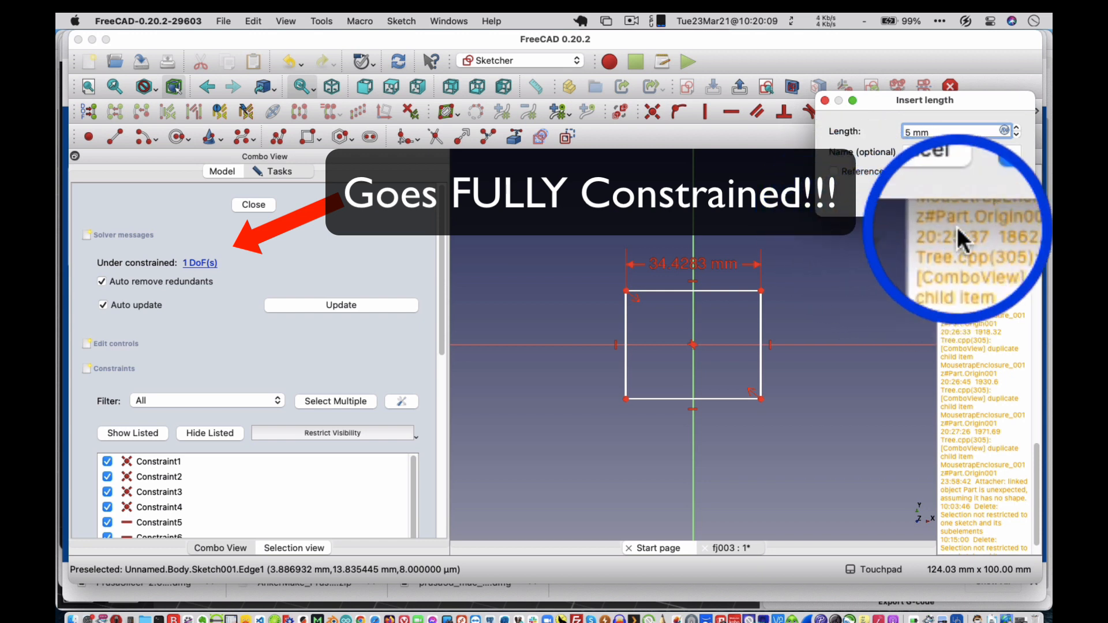
click(981, 196)
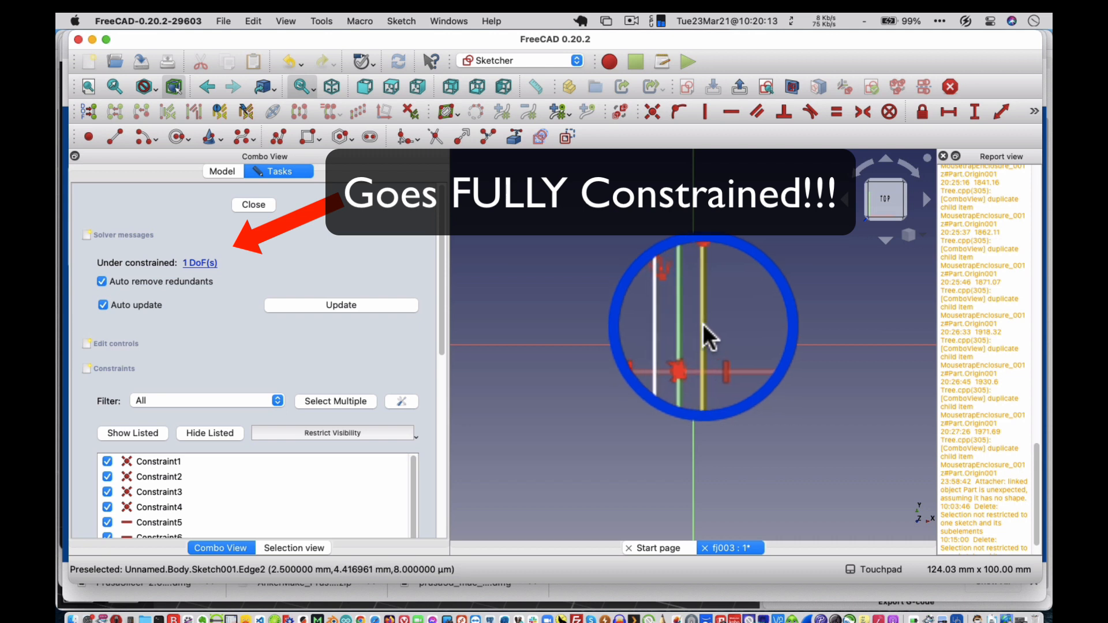
Constrain the second rectangle's vertical side to a length of 5 mm.
click(961, 109)
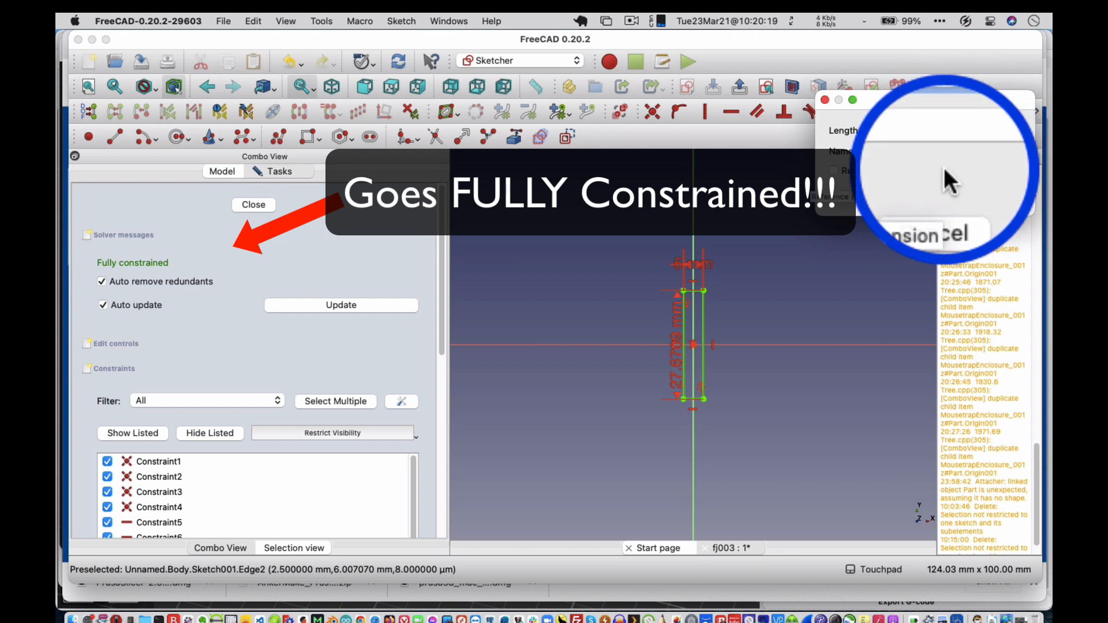
text(5)
key(Return)
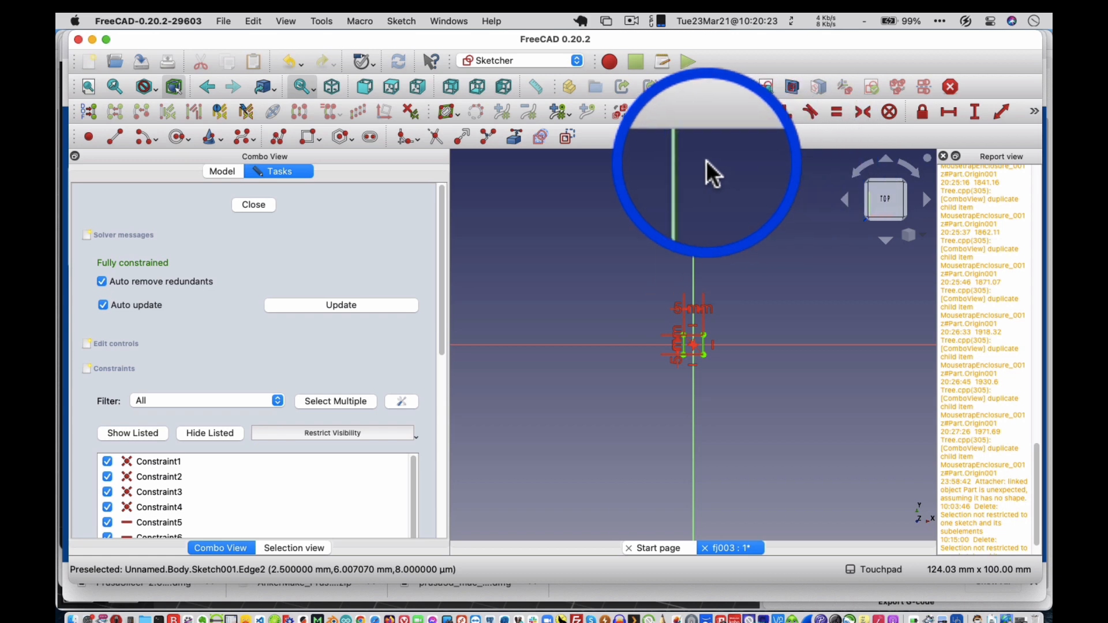
Examine the constrained 5 mm square and its position around the sketch origin up close.
click(88, 86)
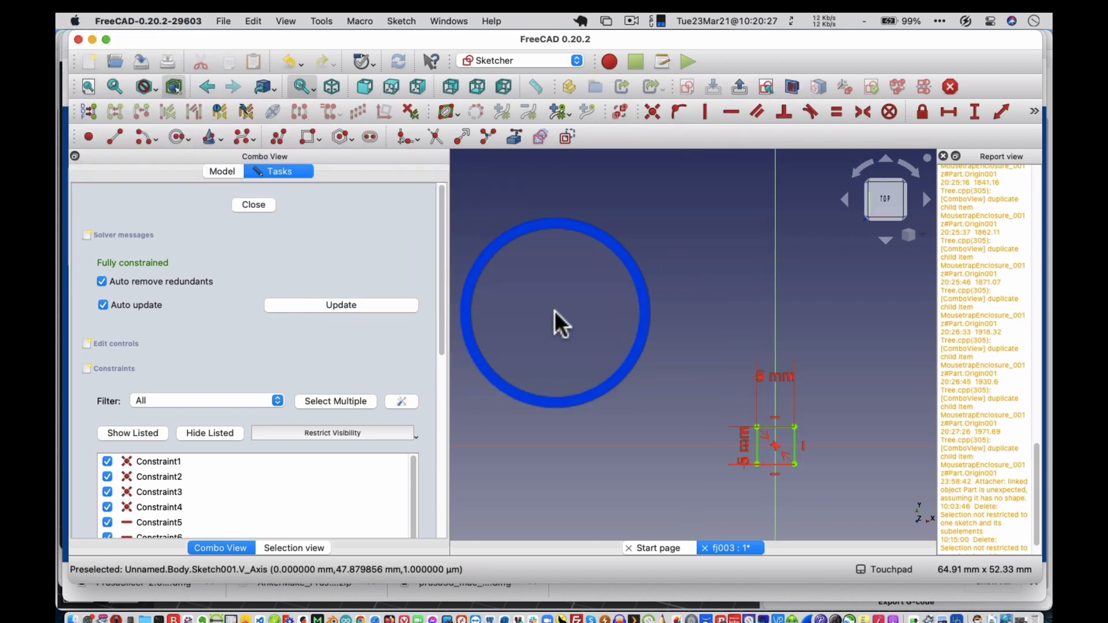
scroll(555, 310, down, 2)
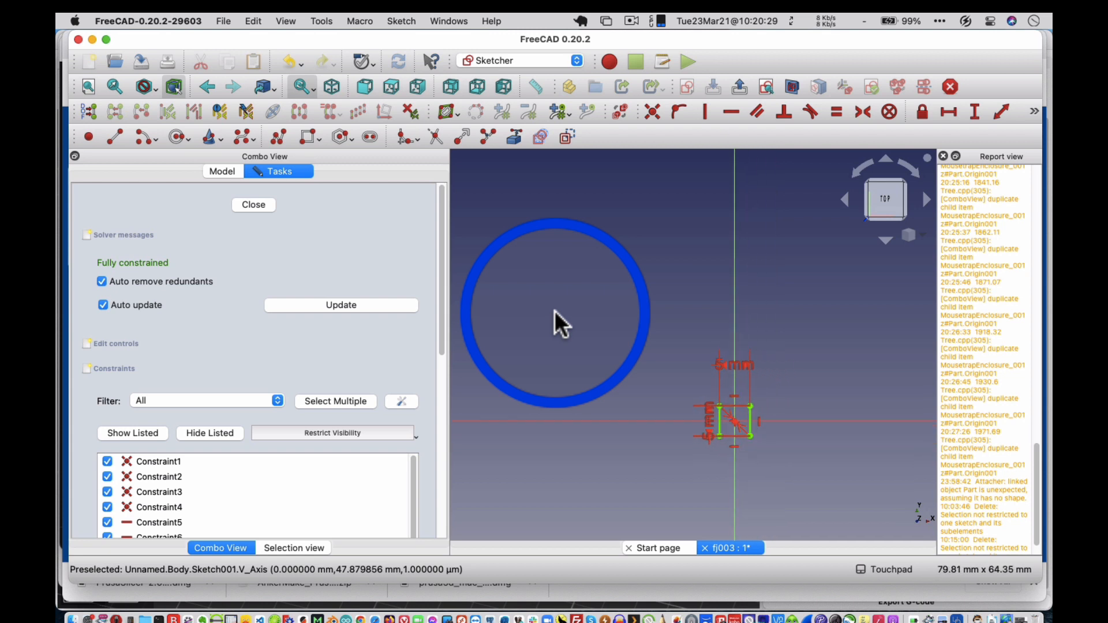
scroll(555, 310, up, 2)
mouse_move(604, 348)
middle_down()
mouse_move(631, 338)
mouse_move(762, 432)
mouse_move(618, 277)
mouse_move(554, 235)
mouse_move(564, 262)
mouse_move(626, 323)
mouse_move(642, 372)
middle_up()
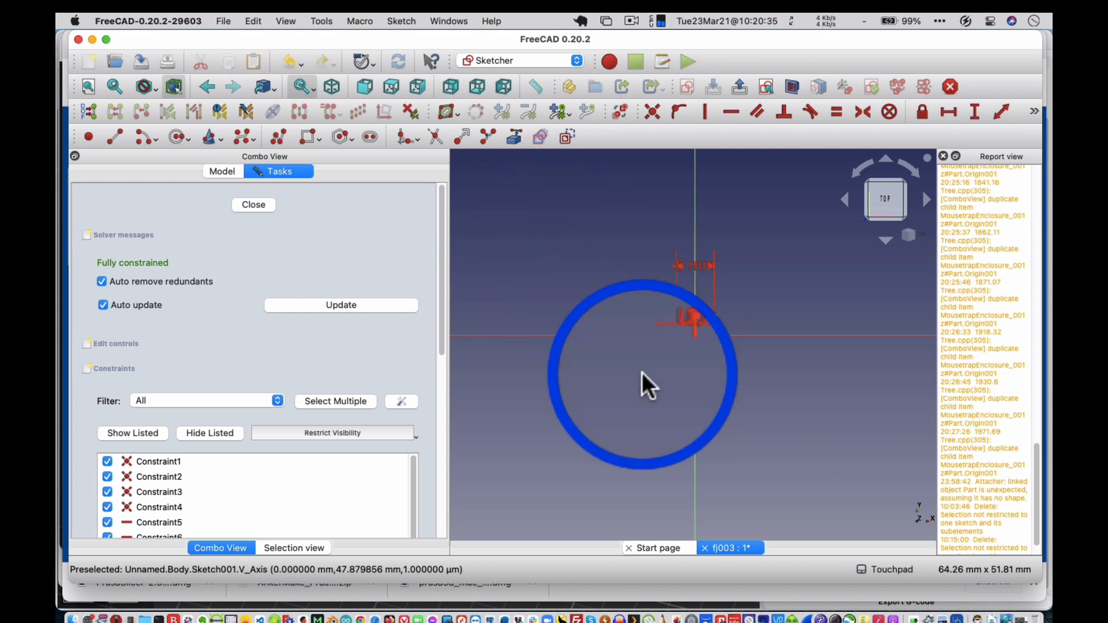
scroll(641, 373, up, 5)
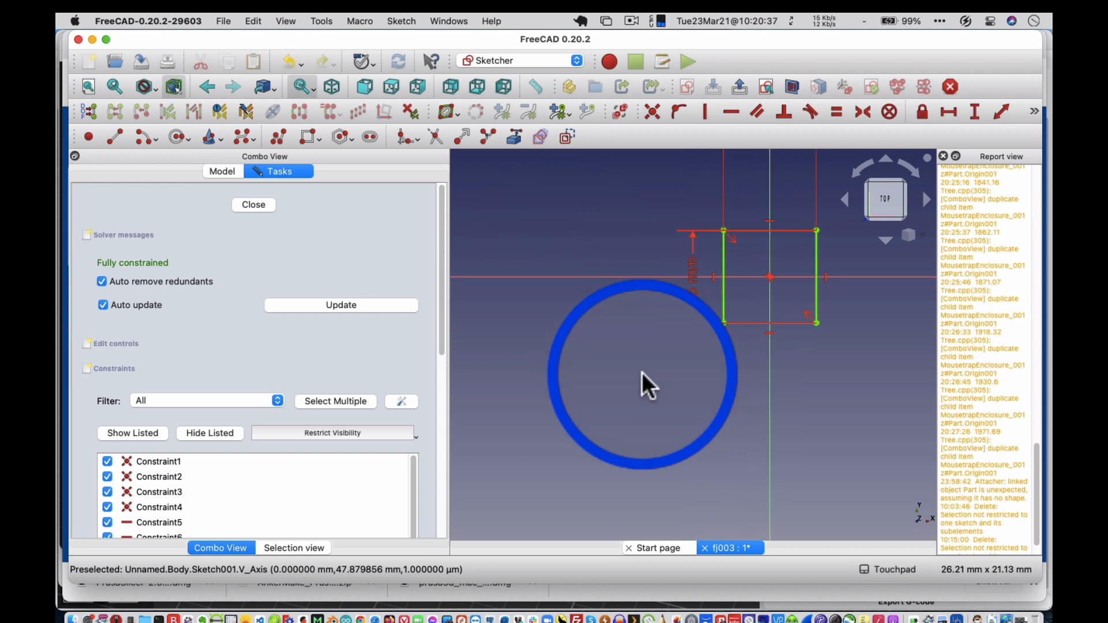
mouse_move(641, 372)
middle_down()
mouse_move(759, 292)
mouse_move(691, 341)
middle_up()
scroll(690, 342, up, 2)
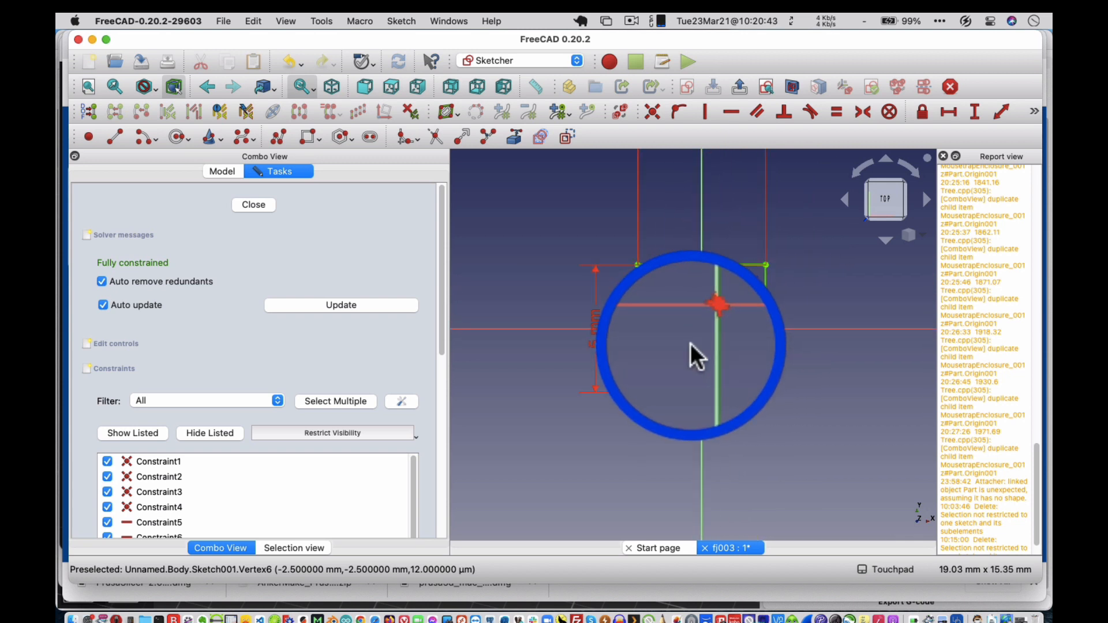
Close the 5 mm square sketch and cut it from the block as a reversed pocket of type Through all.
click(259, 208)
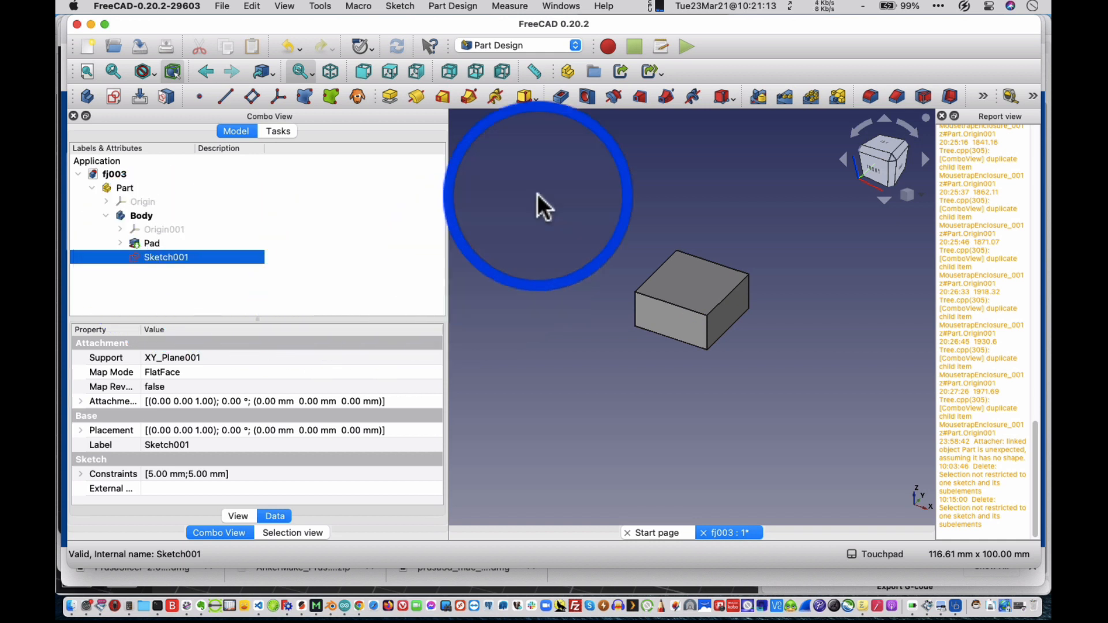
click(558, 99)
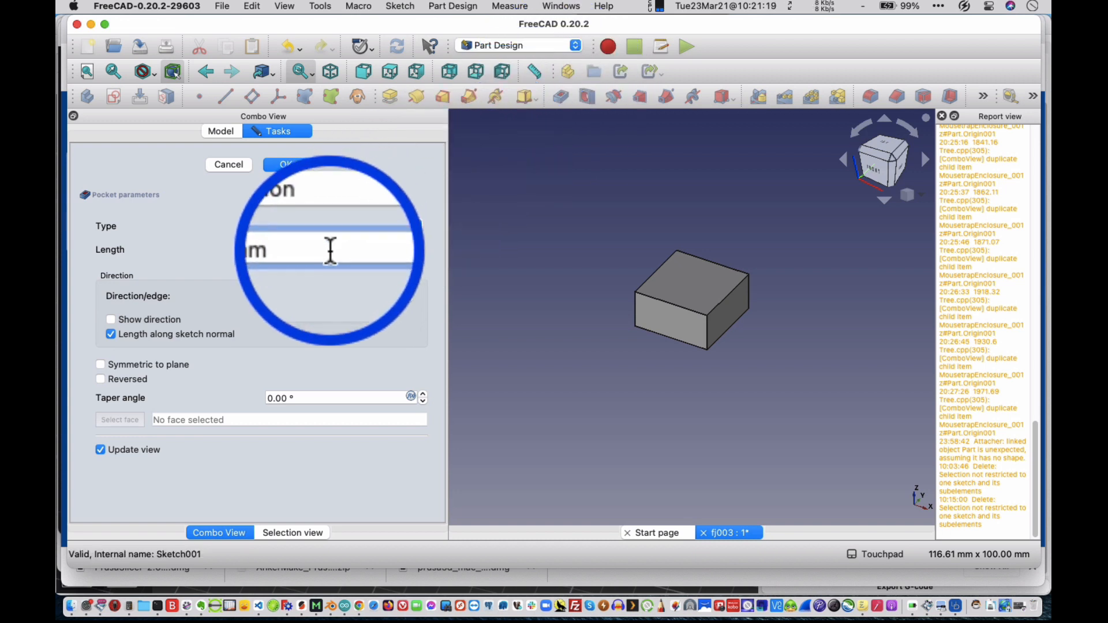
click(320, 227)
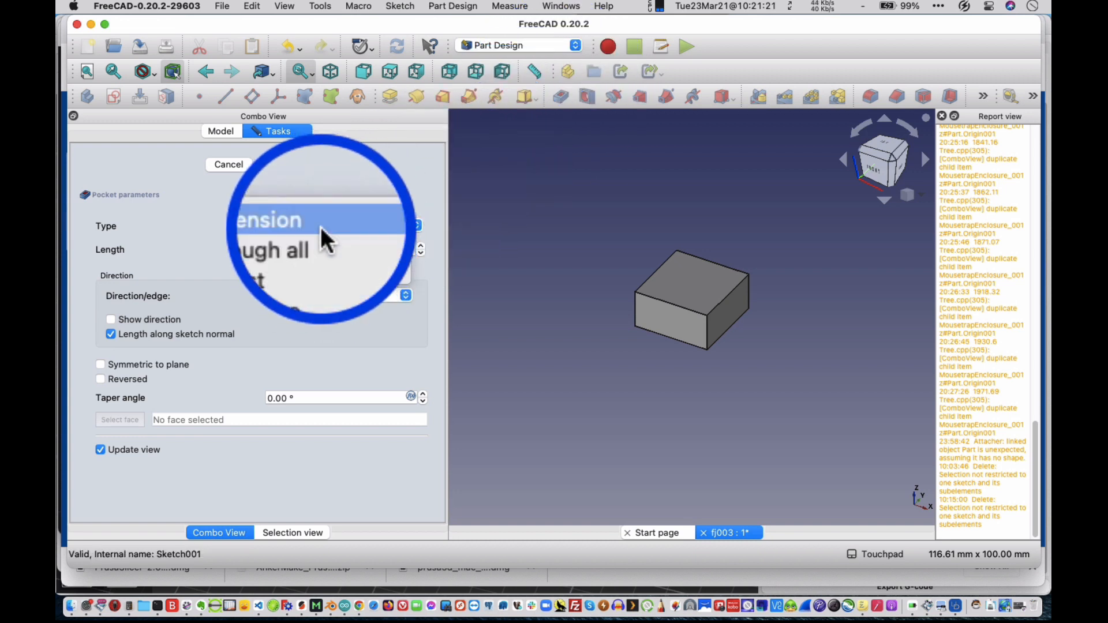
click(320, 237)
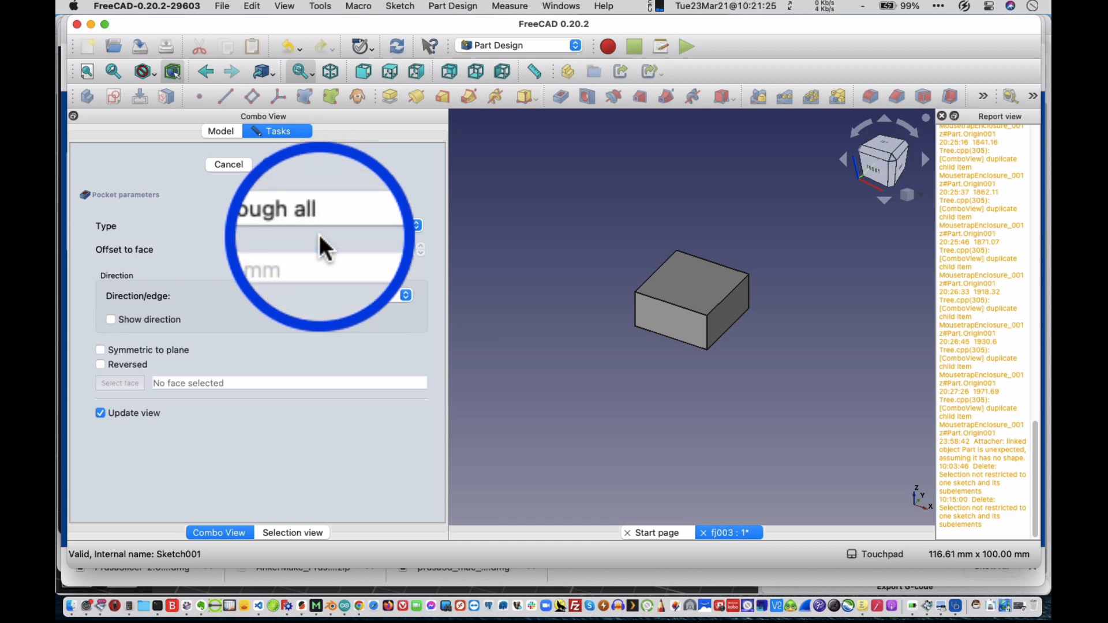
click(143, 358)
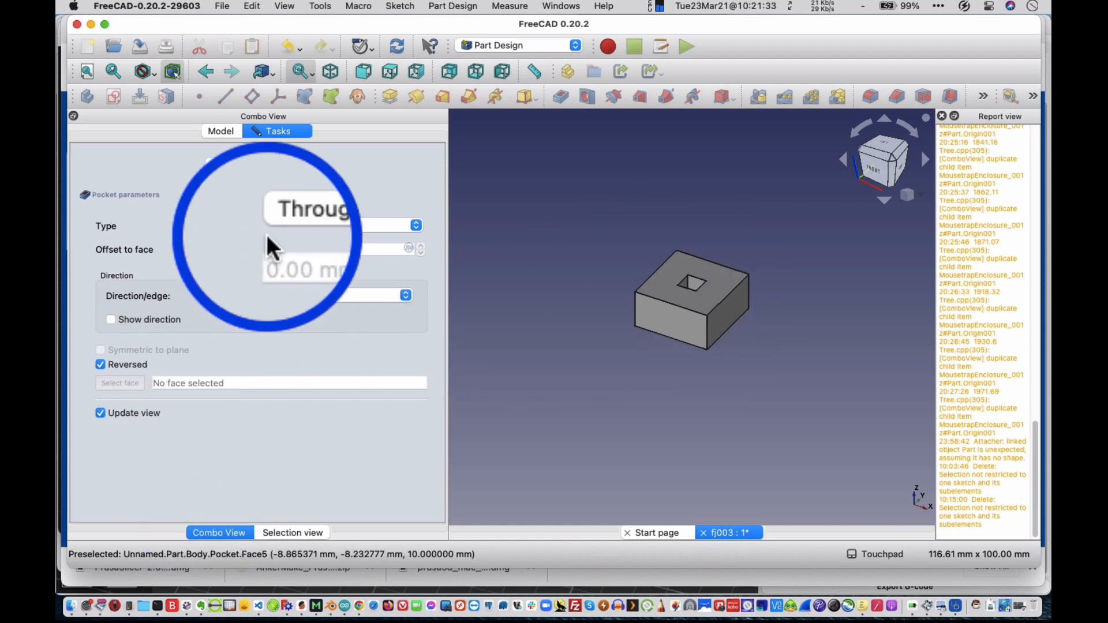
click(291, 167)
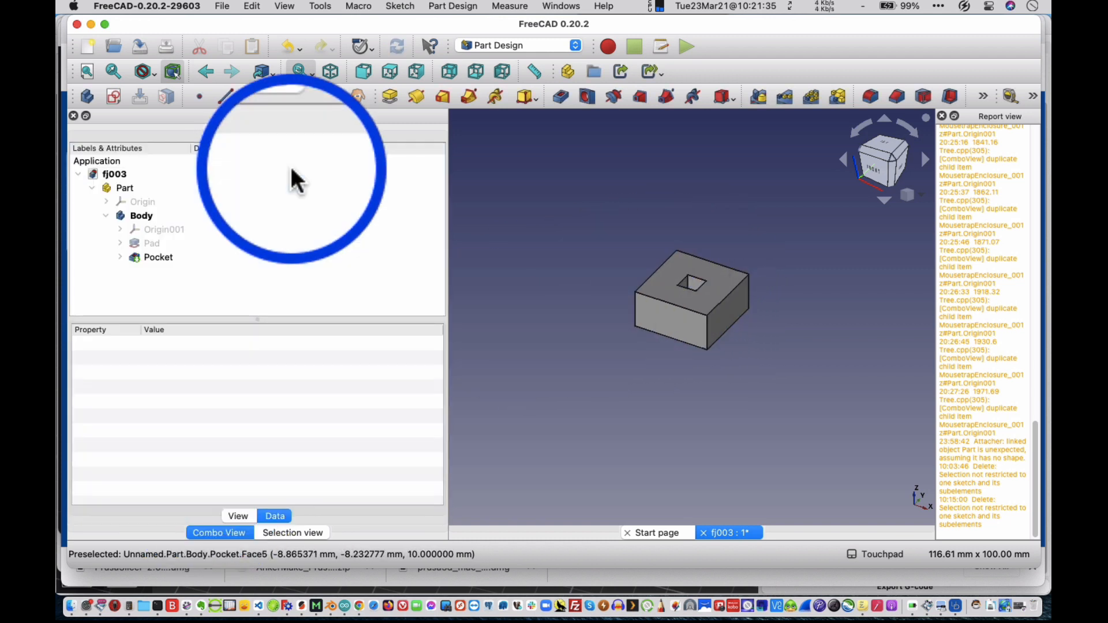
Expand the Pad and Pocket features in the model tree to reveal their sketches, and look at the block from above.
click(143, 254)
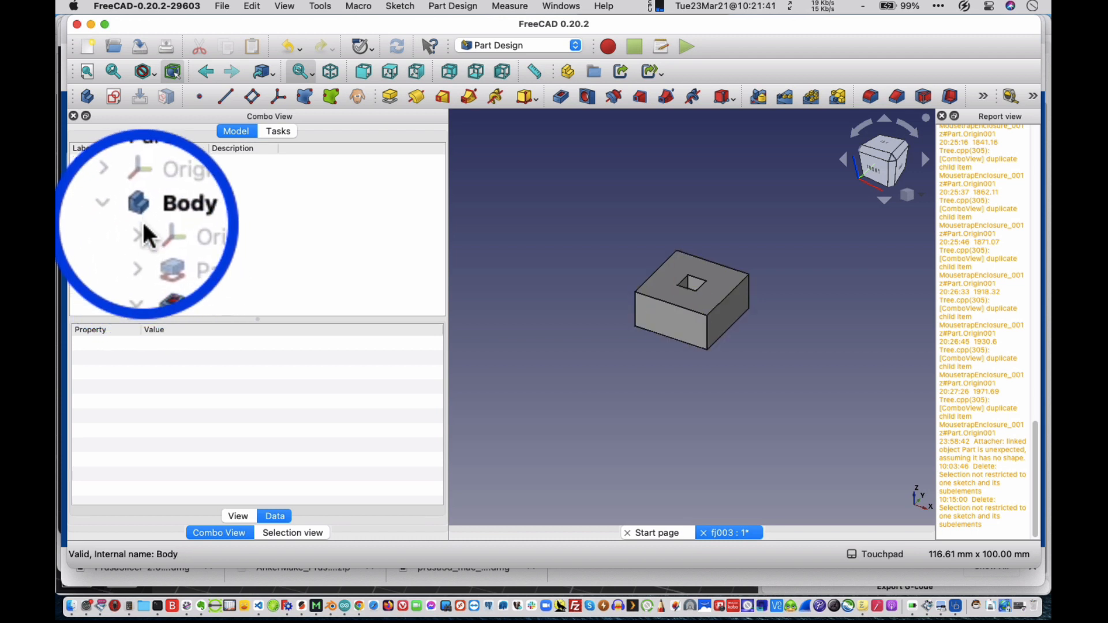
click(141, 239)
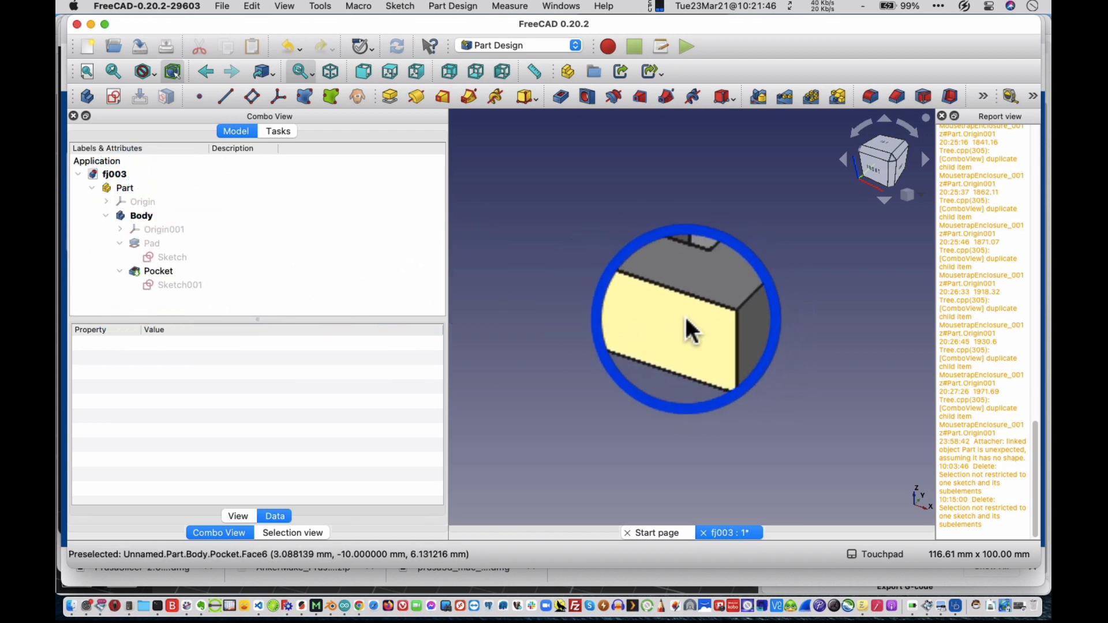
alt+drag(685, 314, 698, 380)
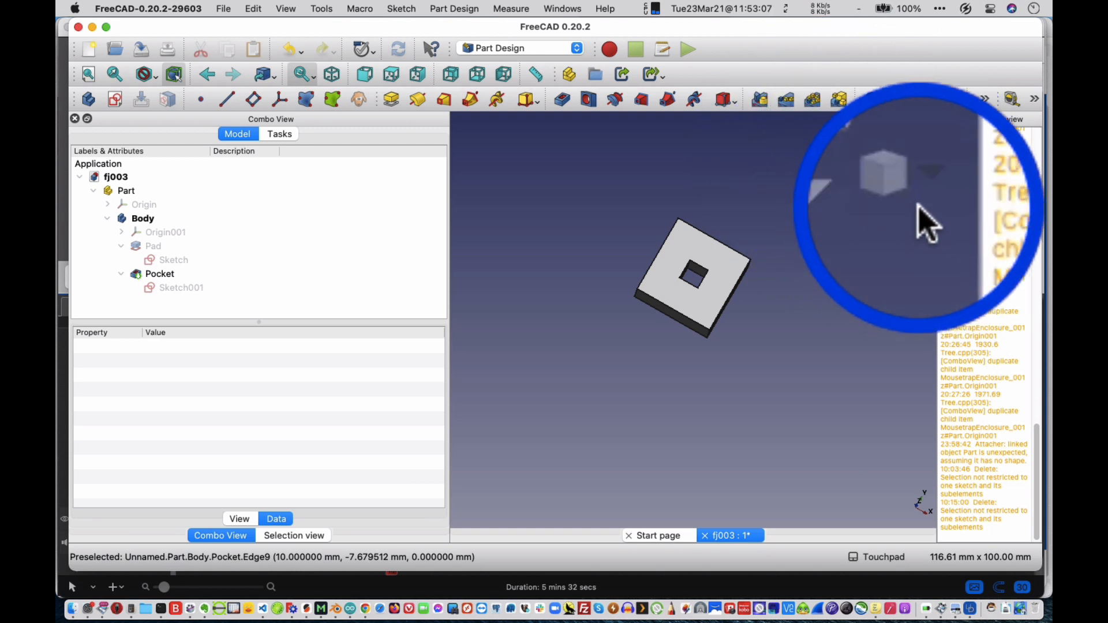
Set the 3D view to orthographic projection and look at the block from the top and in isometric view.
click(922, 194)
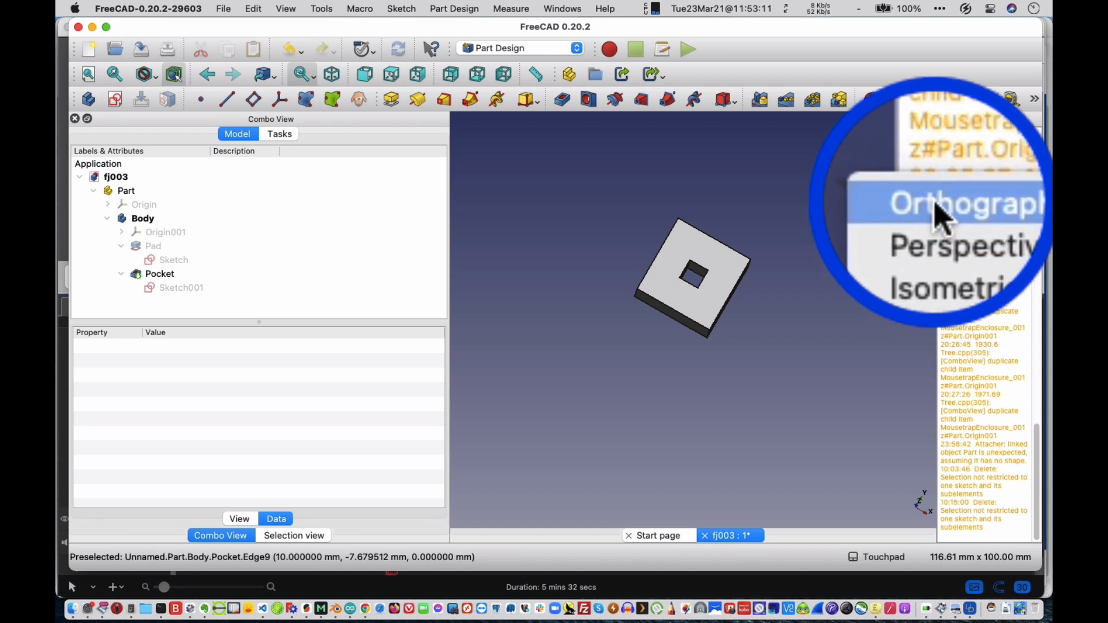
click(935, 207)
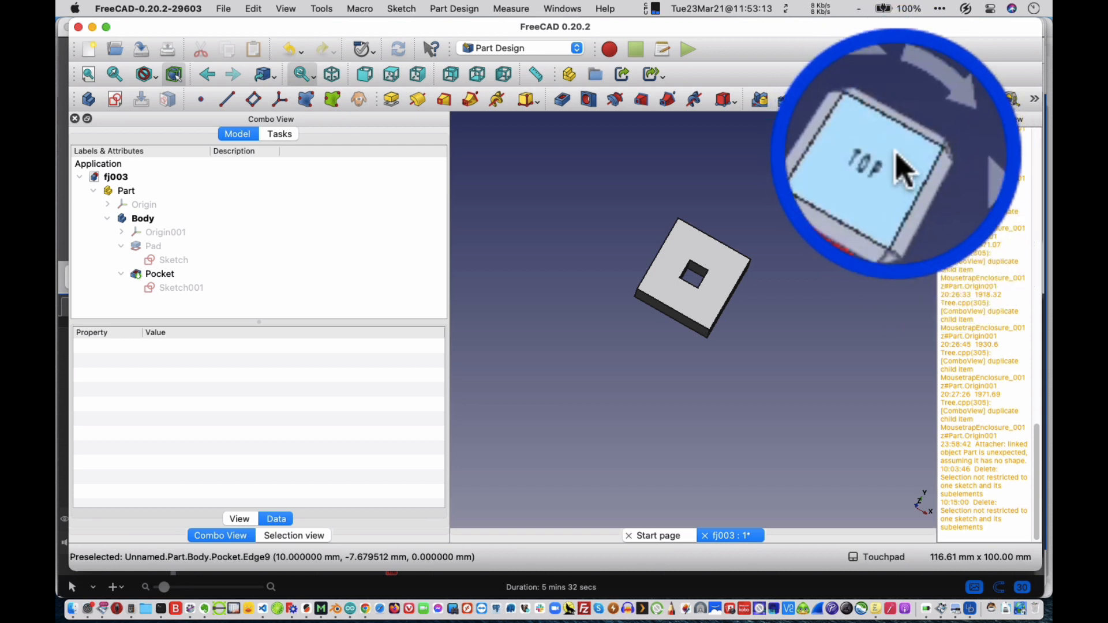
click(899, 168)
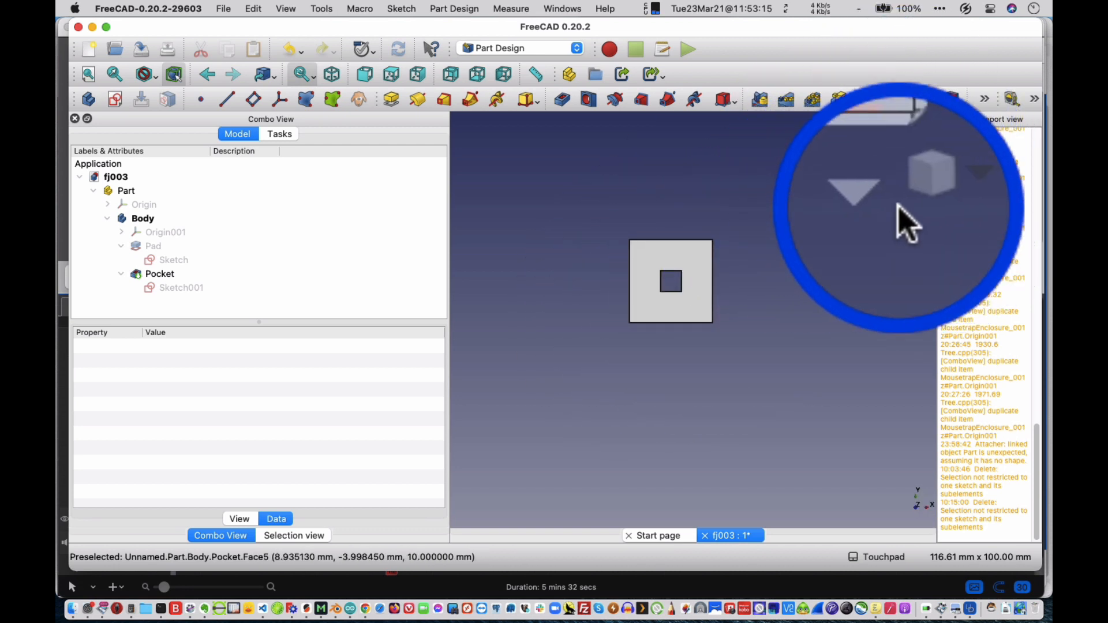
click(903, 199)
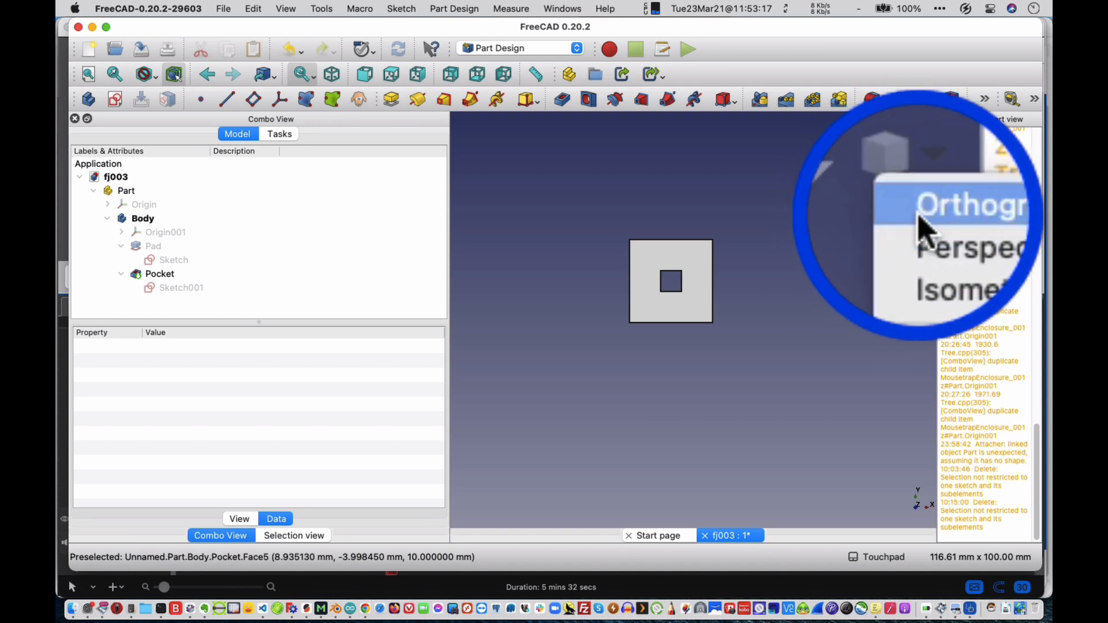
click(919, 215)
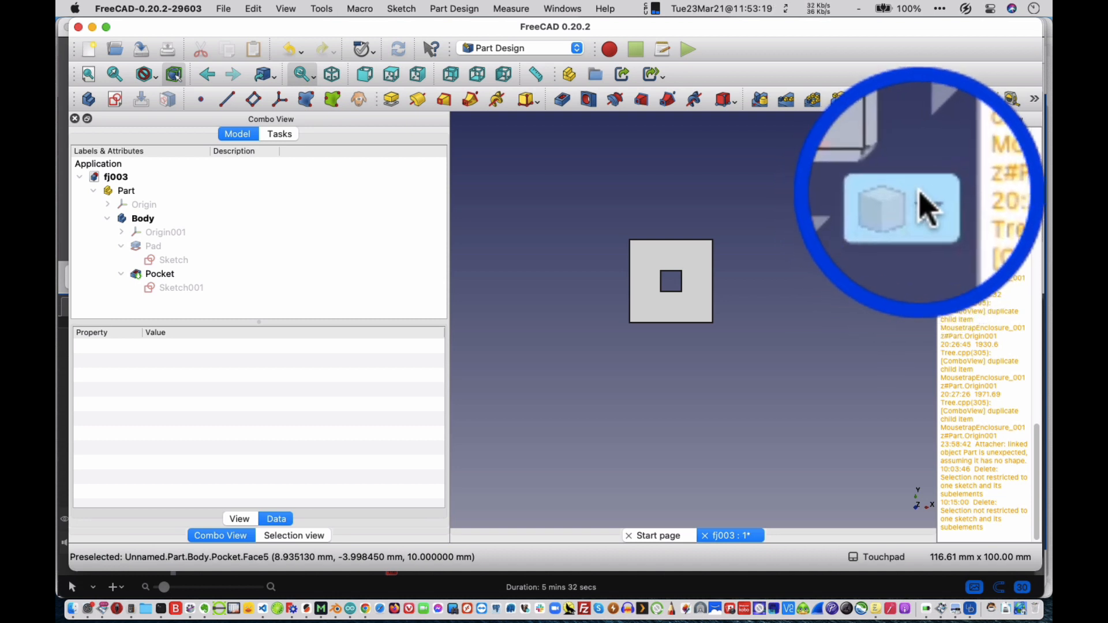
click(921, 210)
click(933, 237)
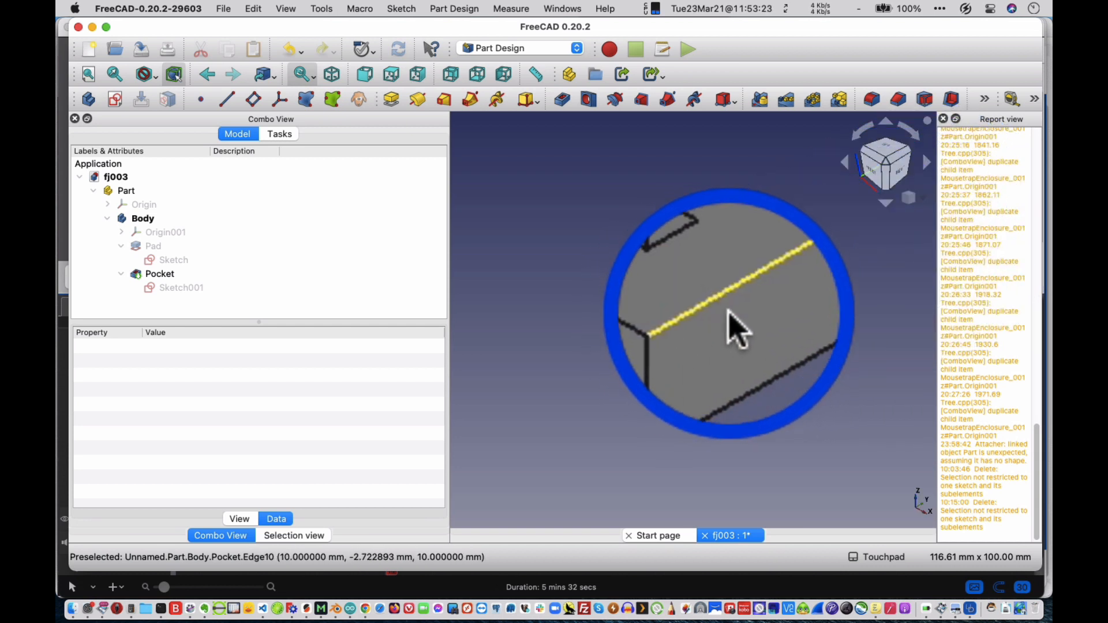
Inspect the block and its square through hole up close from different angles.
scroll(634, 268, up, 5)
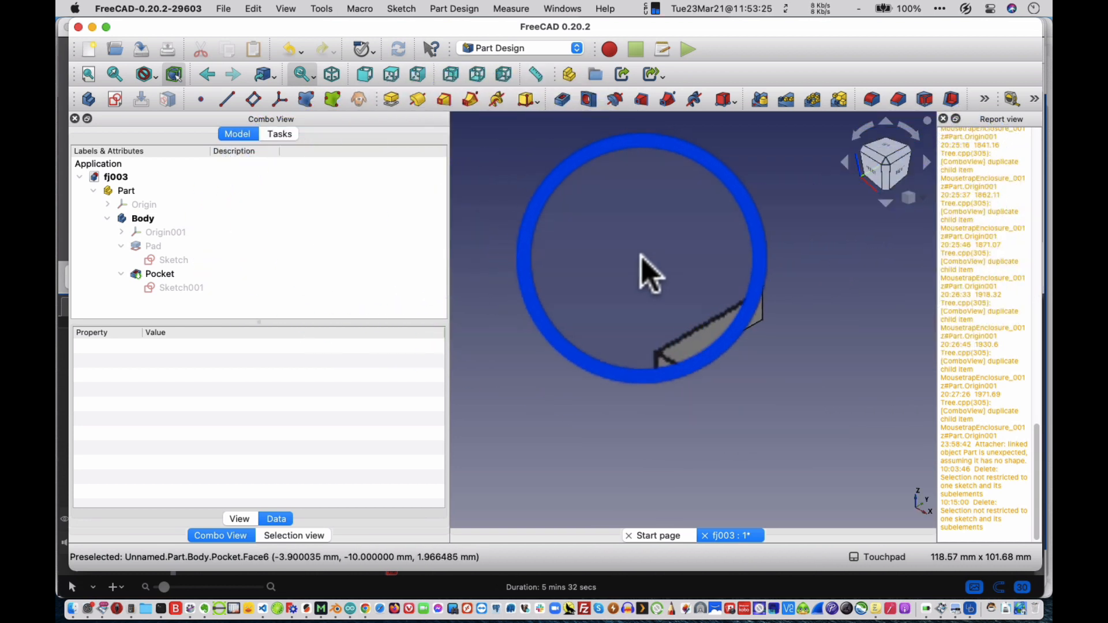
scroll(641, 255, up, 1)
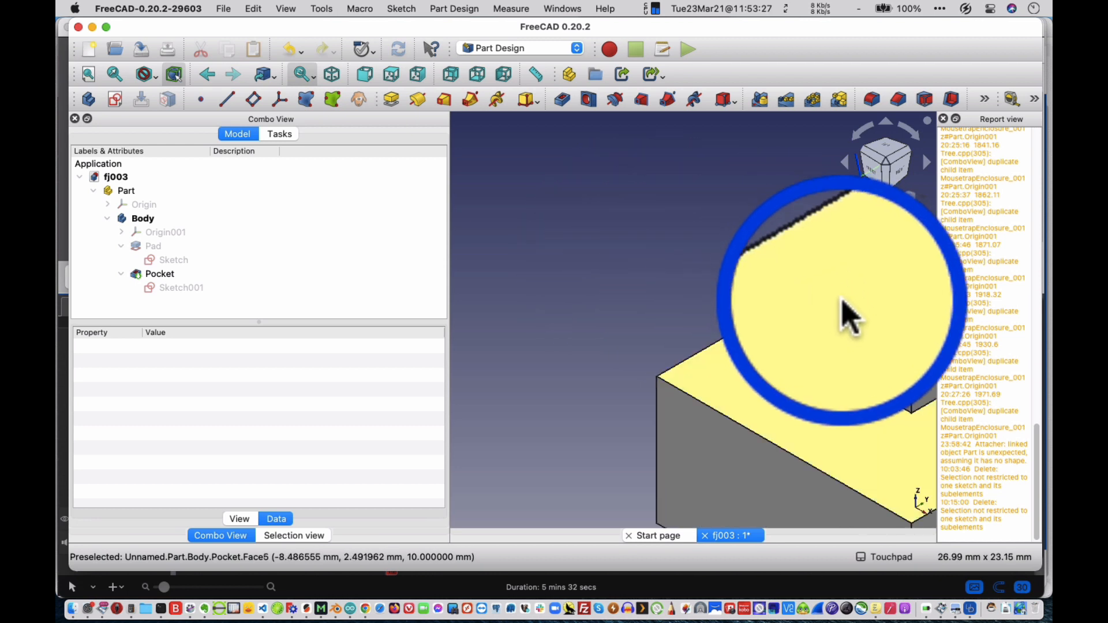
shift+middle_drag(864, 313, 660, 200)
scroll(661, 205, down, 2)
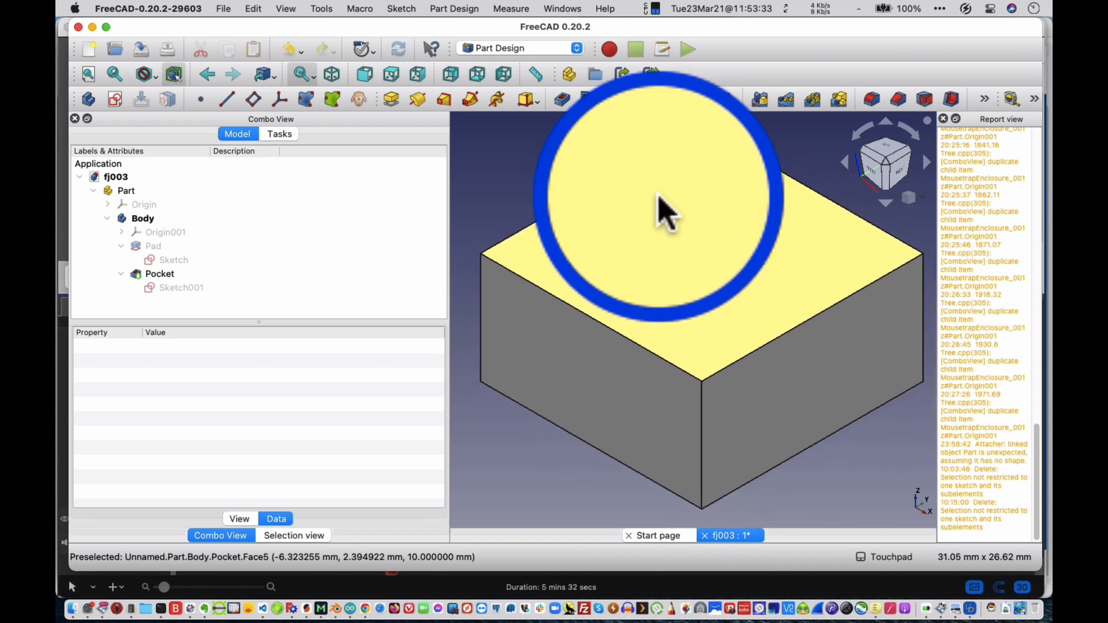
scroll(658, 197, down, 1)
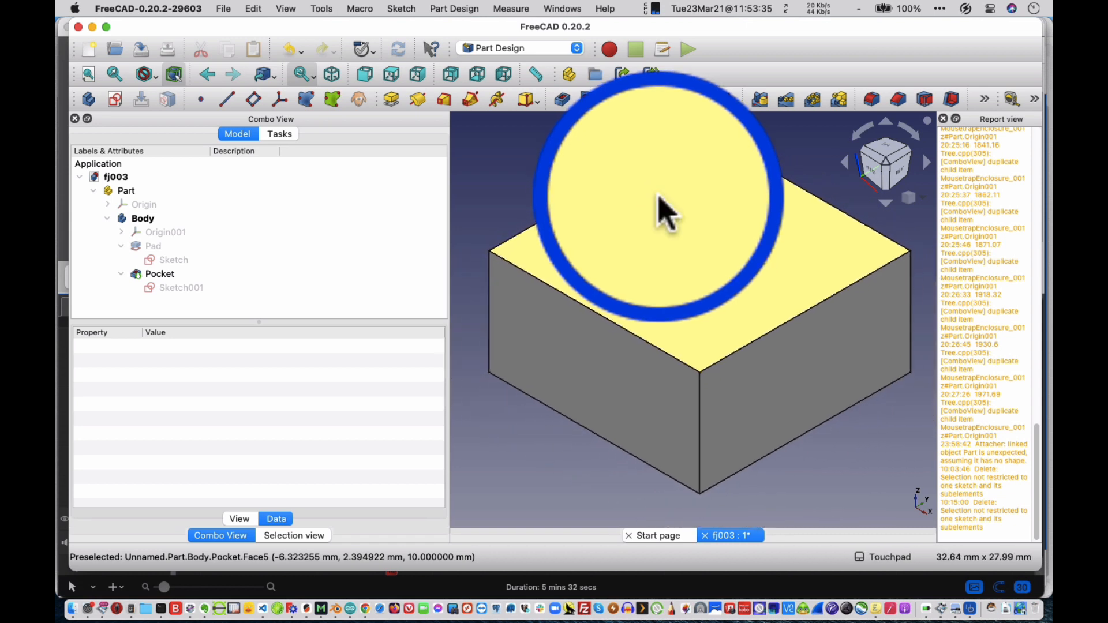
alt+middle_drag(658, 210, 695, 234)
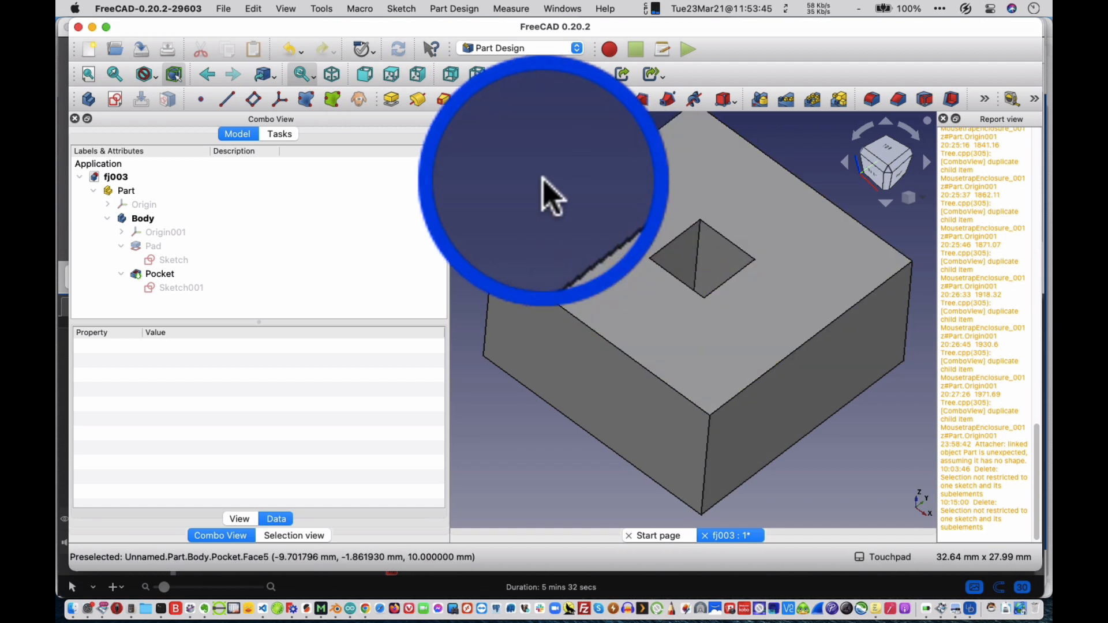
Cycle through the front, top, right, rear, bottom and left standard views of the block, ending in the isometric view.
key(1)
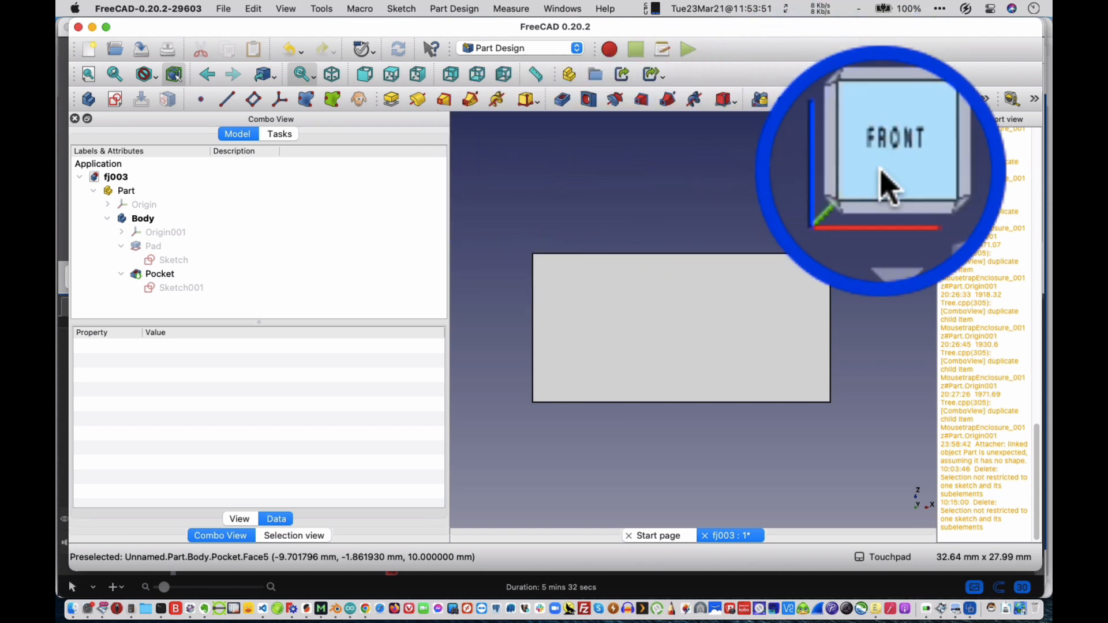
key(2)
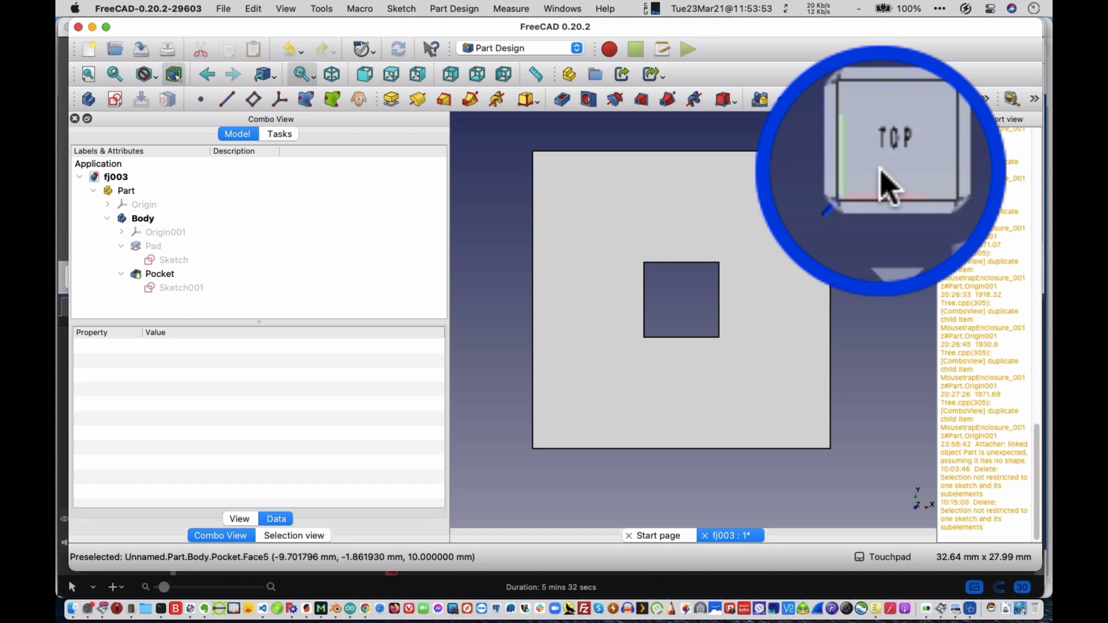
key(3)
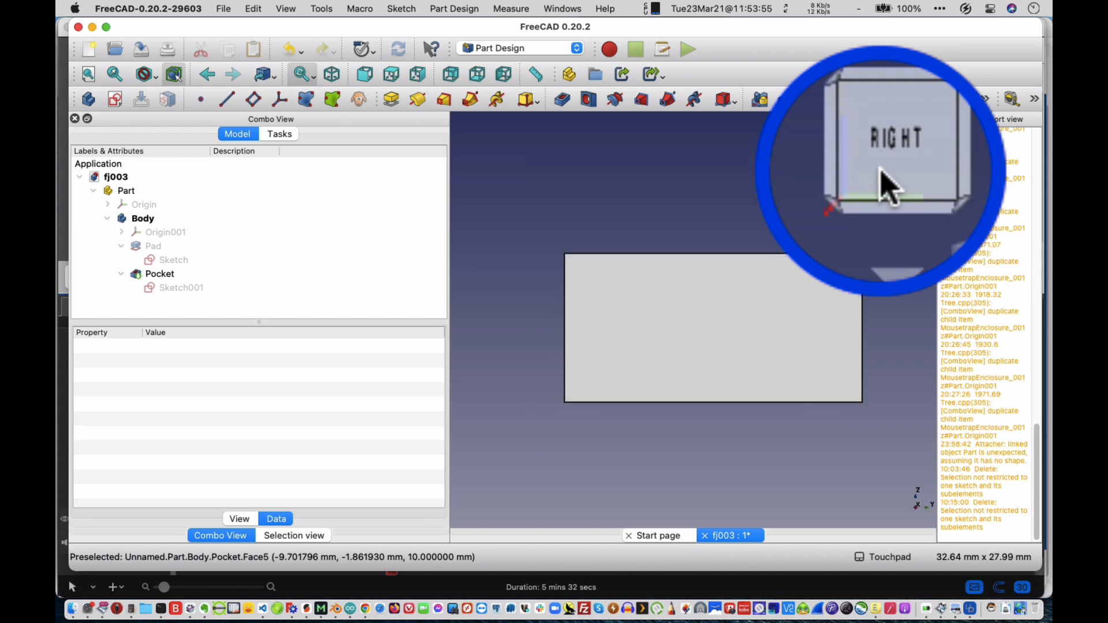
key(4)
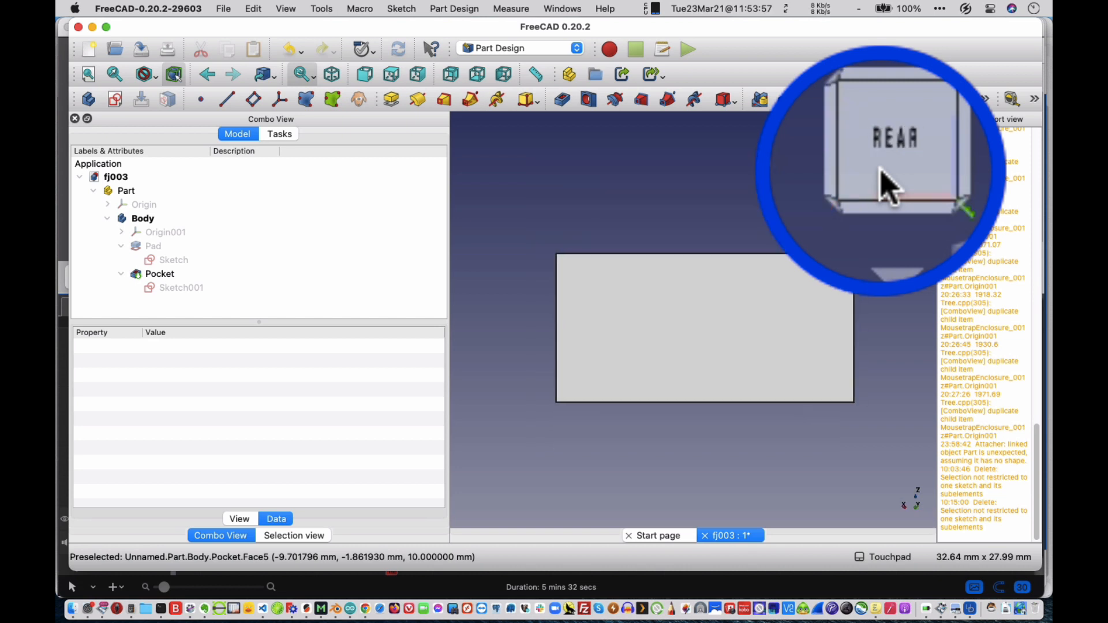
key(5)
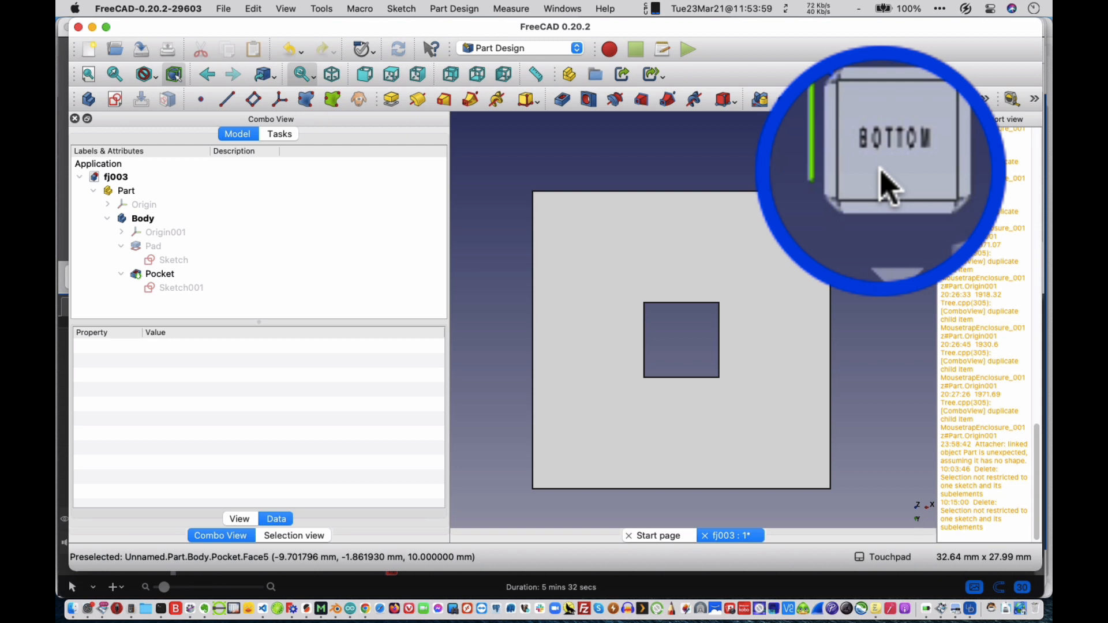
key(6)
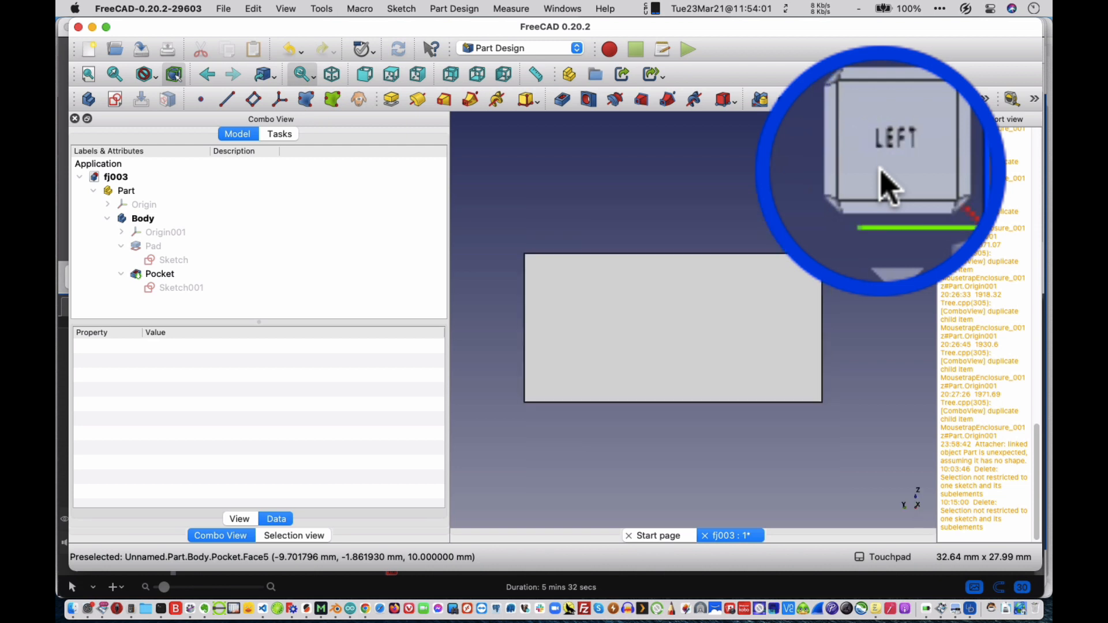
key(0)
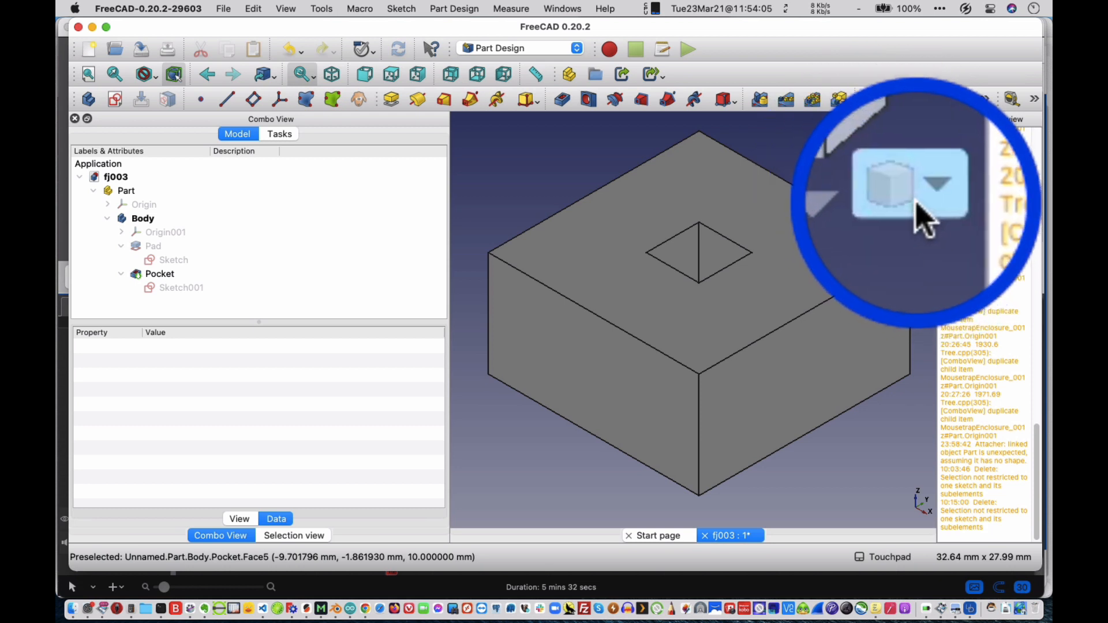
click(916, 196)
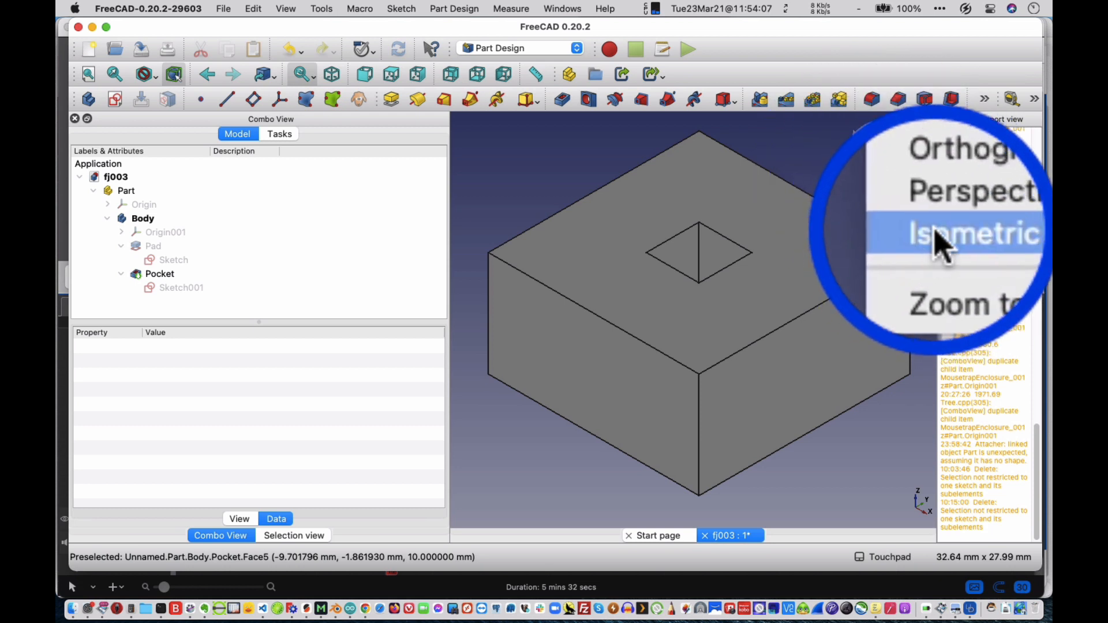
Show the block in isometric view and orbit around it to examine its top, sides and square hole.
click(939, 241)
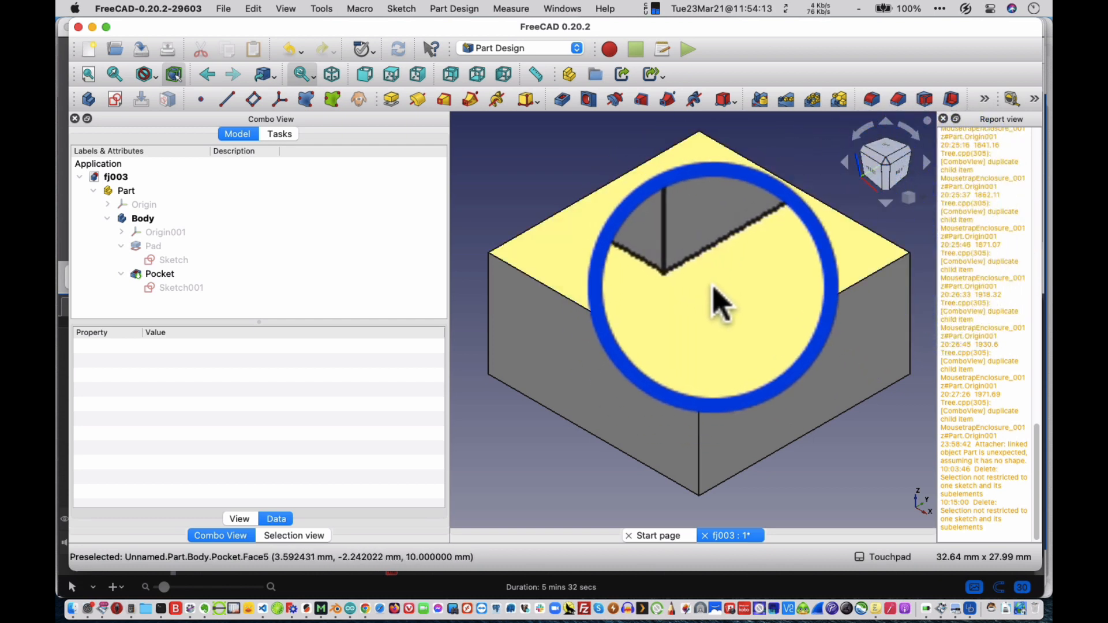
mouse_move(750, 271)
alt+mouse_down()
mouse_move(746, 248)
mouse_move(737, 266)
alt+mouse_up()
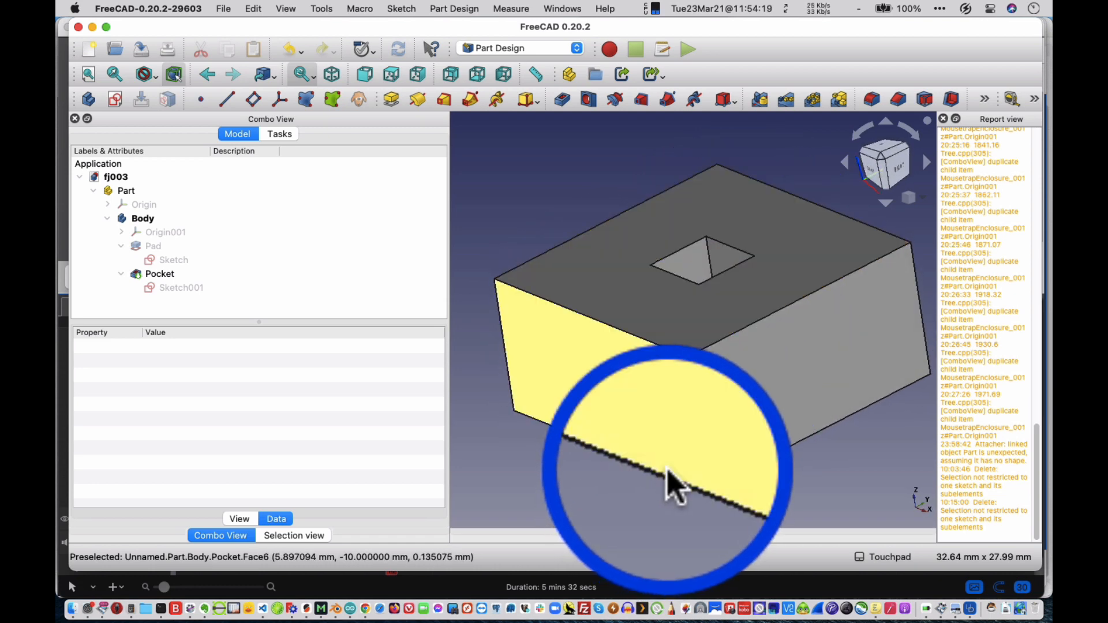
alt+drag(667, 469, 693, 485)
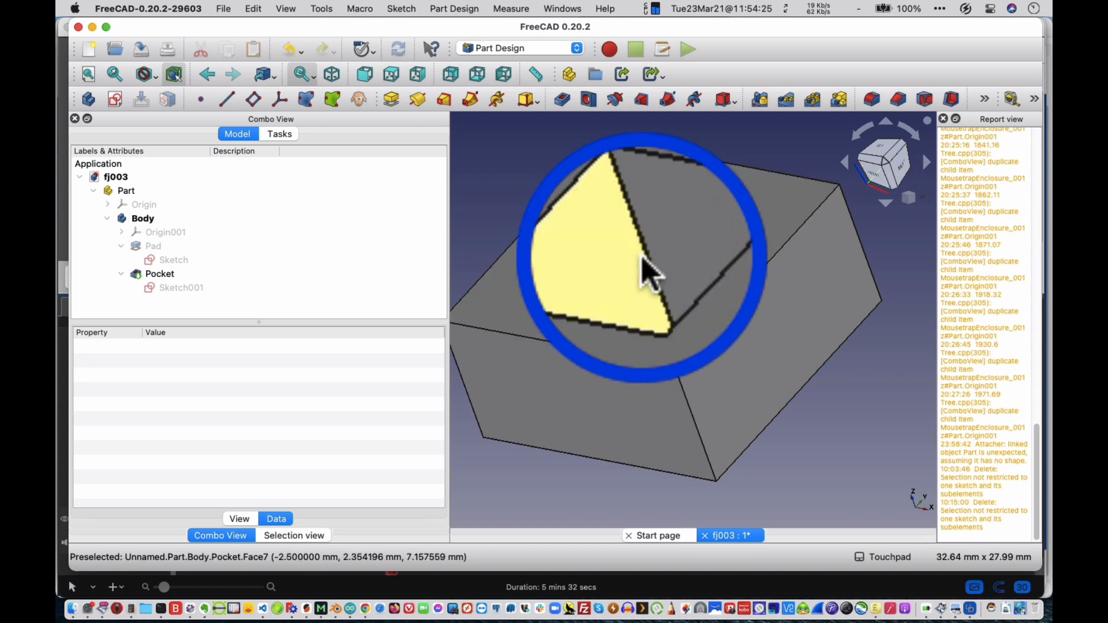
alt+drag(641, 258, 689, 327)
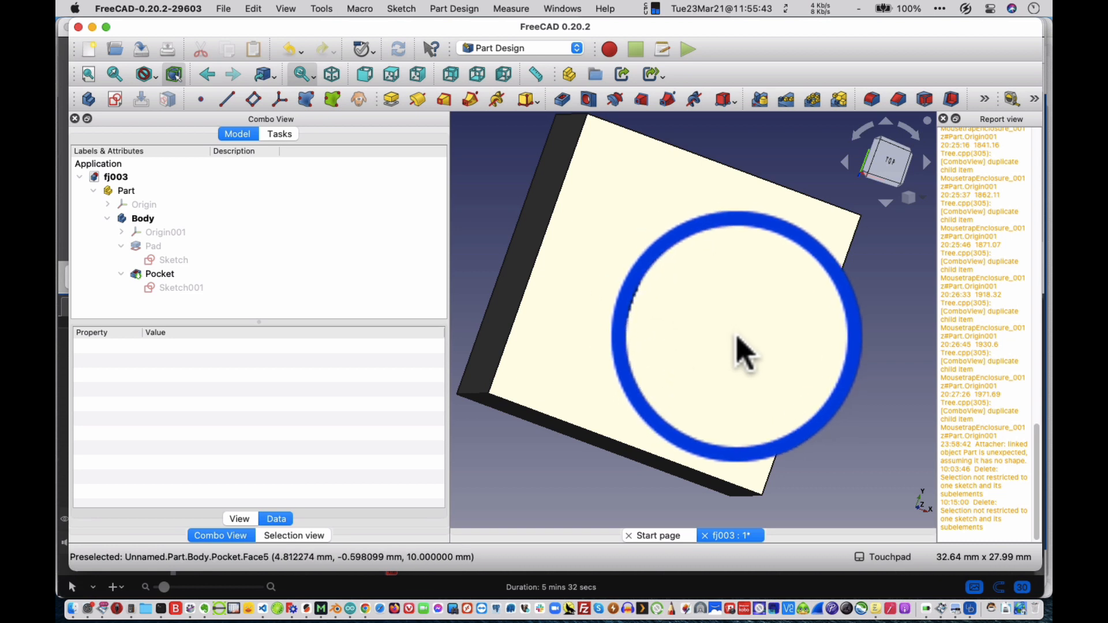
alt+drag(737, 335, 728, 312)
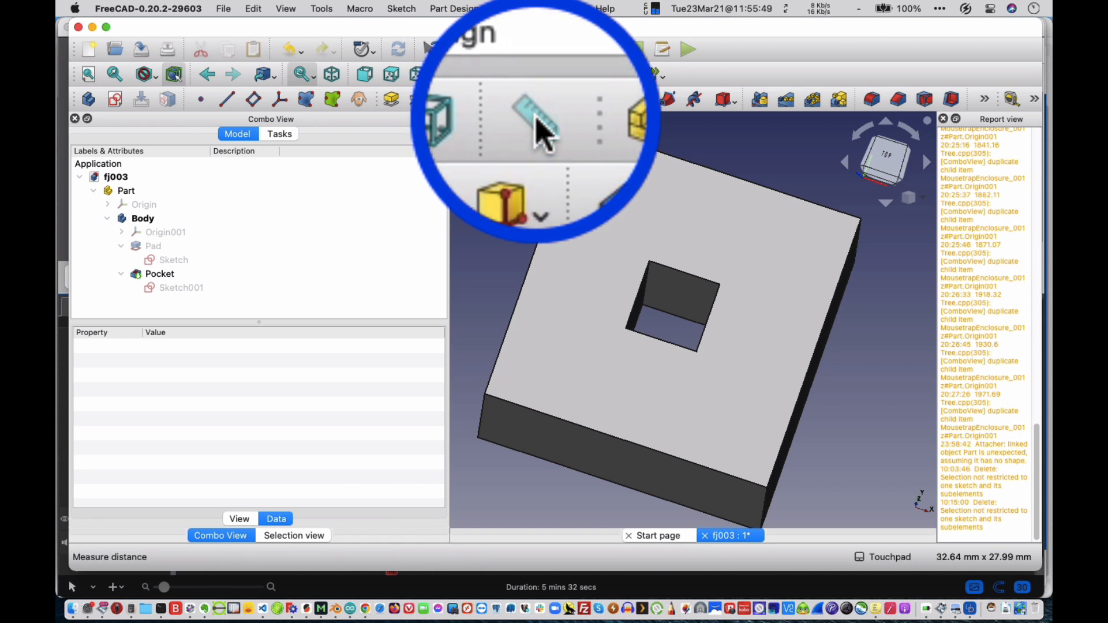
Measure the distance down the rear wall of the square hole and check the measurement from the top and front views.
click(535, 74)
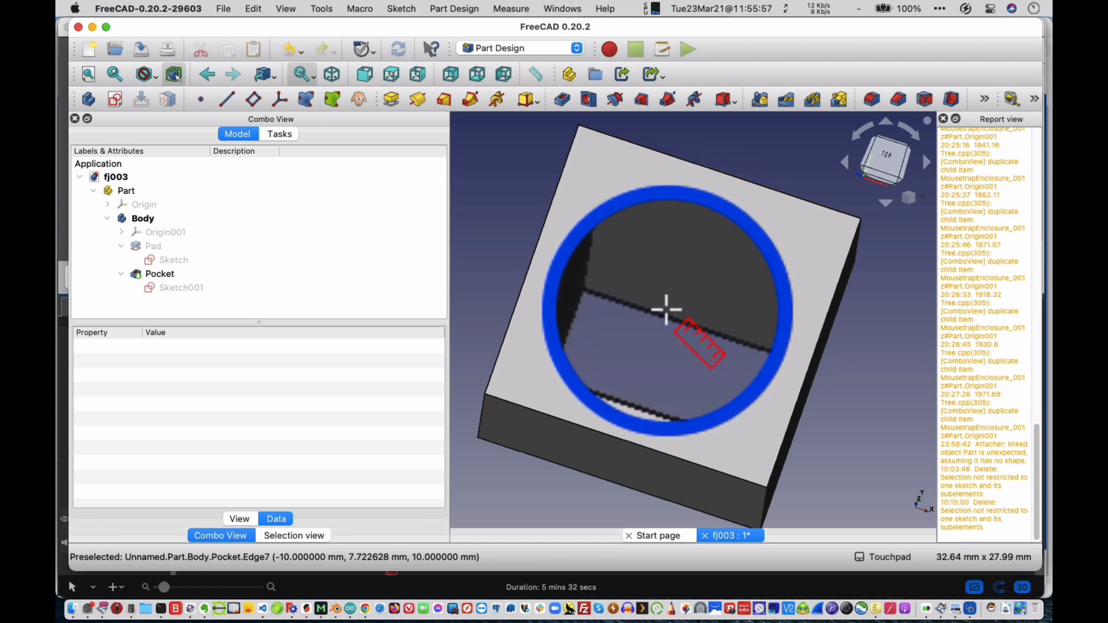
click(666, 312)
click(667, 313)
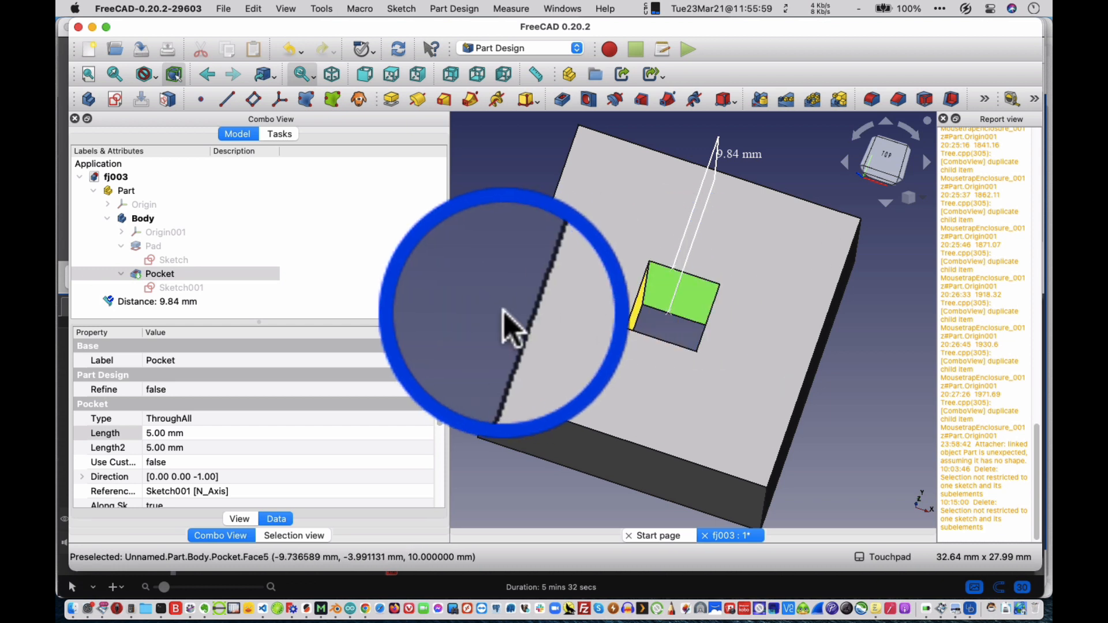
click(193, 301)
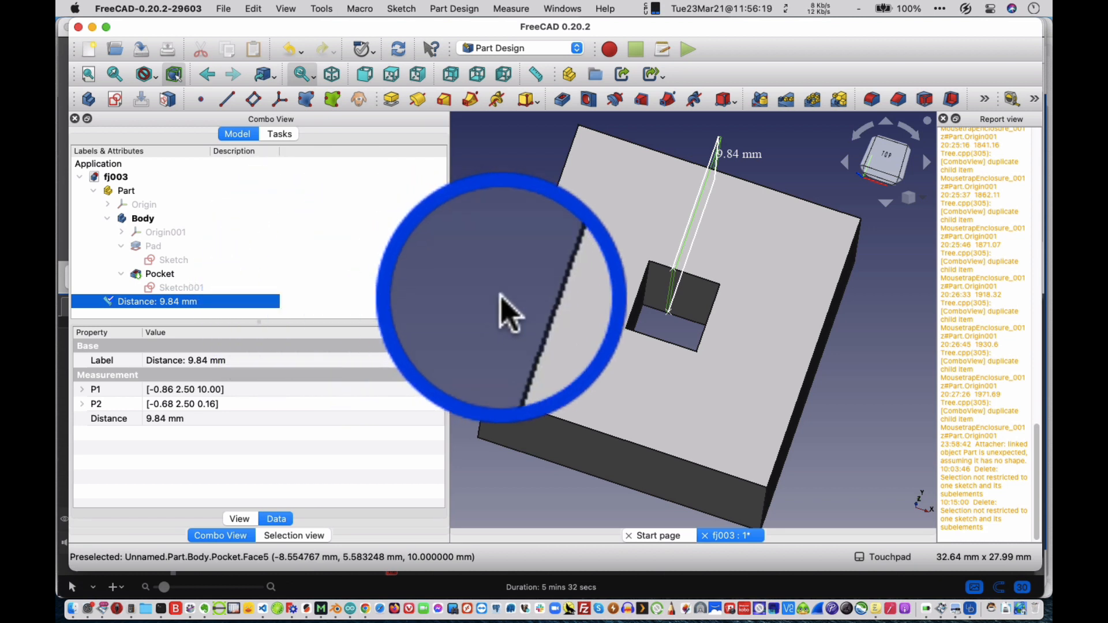
alt+drag(510, 319, 514, 275)
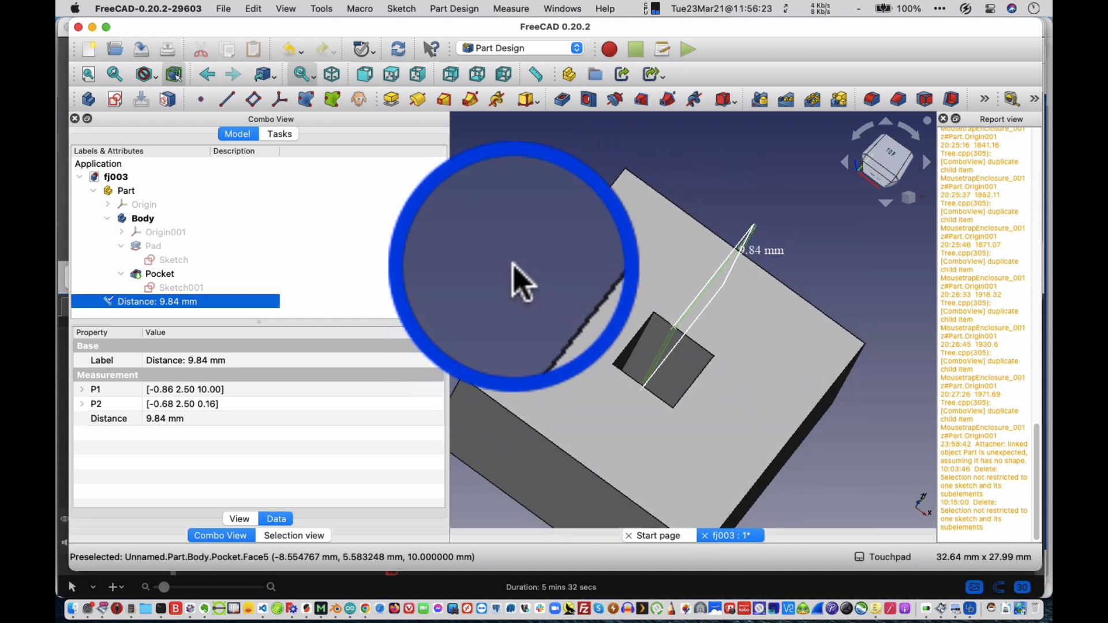
key(2)
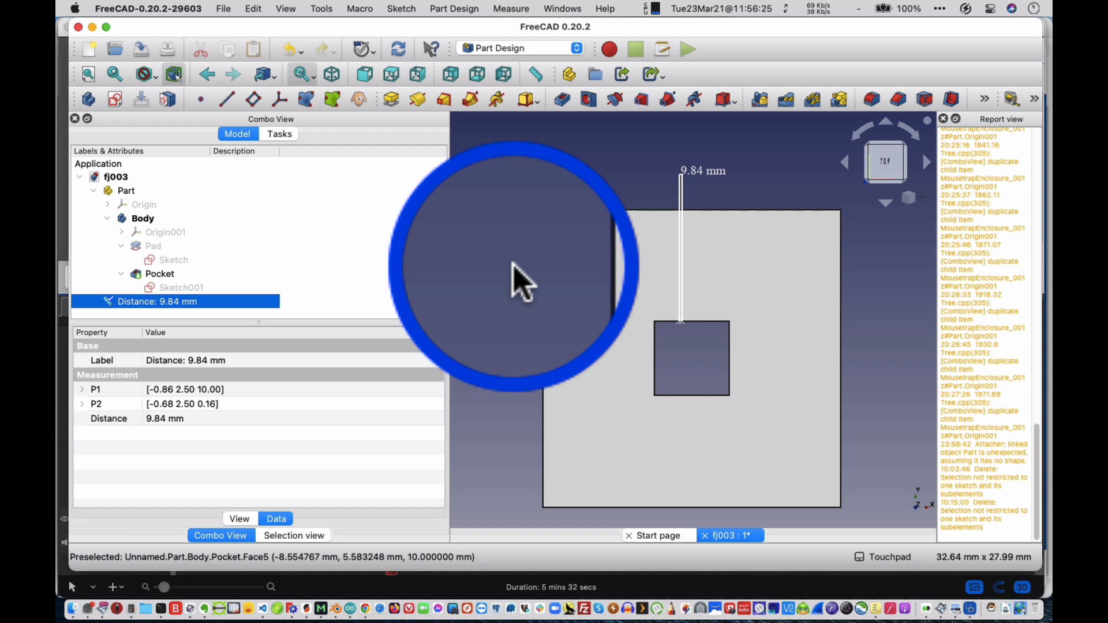
key(1)
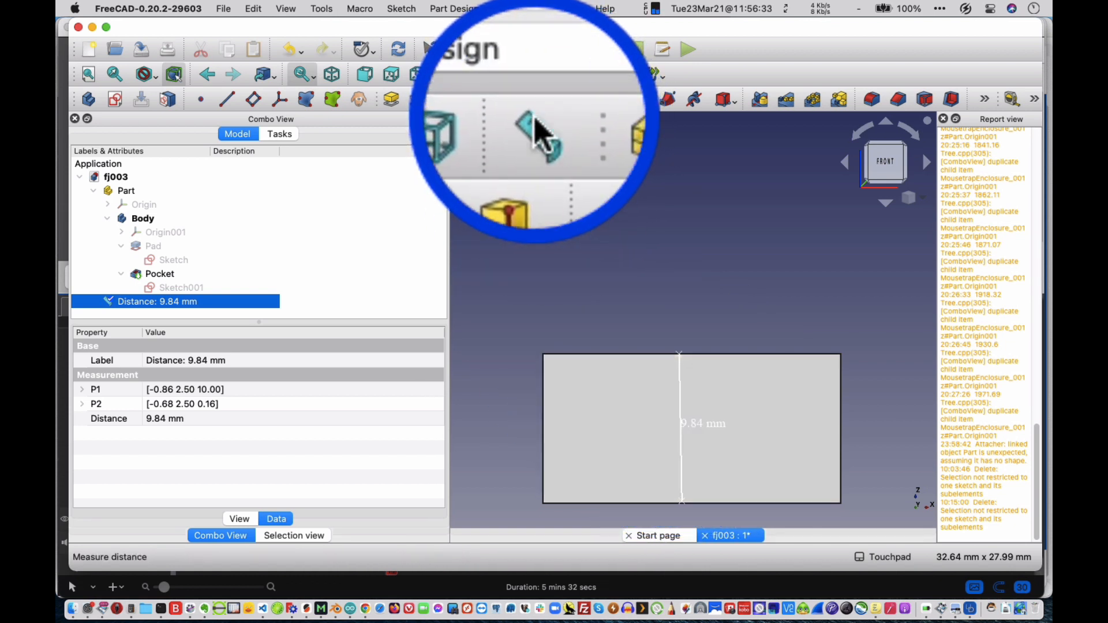
Measure the height of the block's front face from its upper to its lower edge and view the measurement at an angle.
click(535, 74)
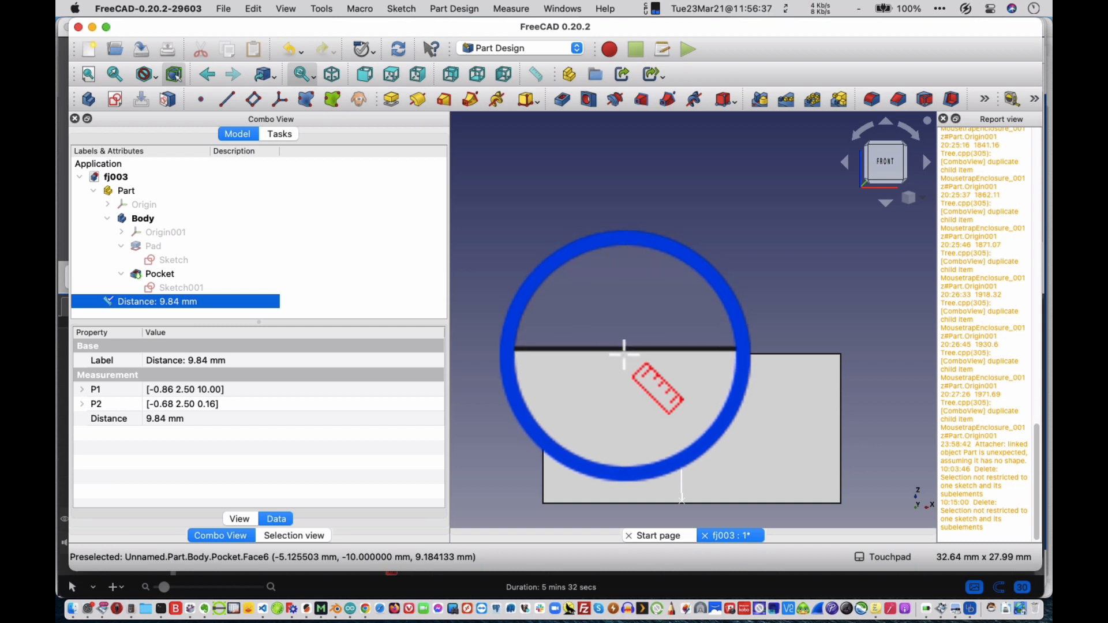
click(624, 354)
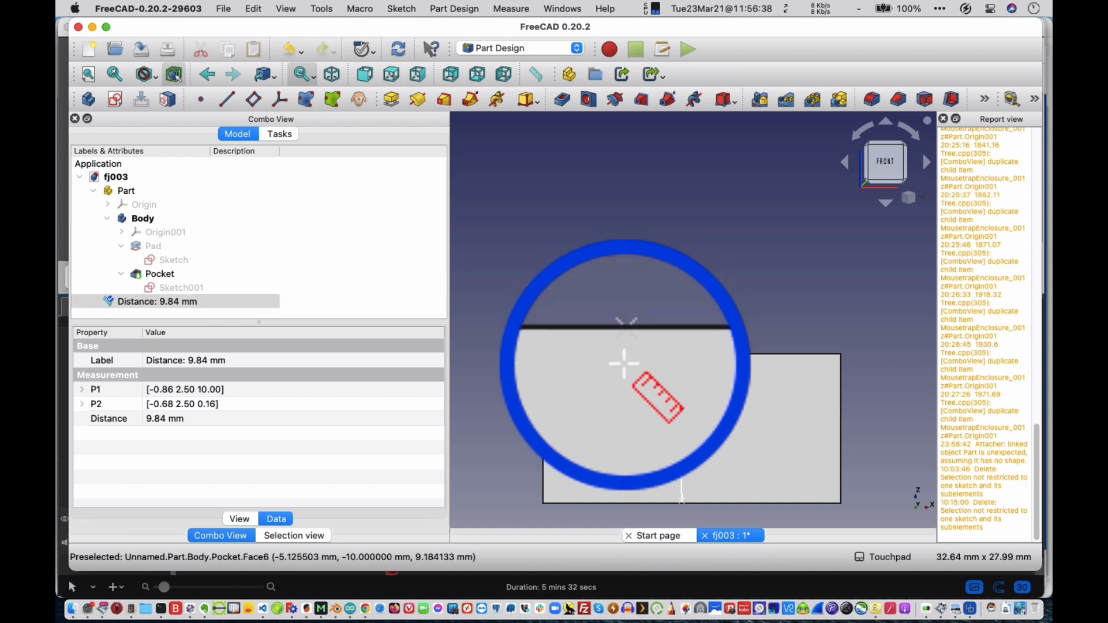
click(633, 502)
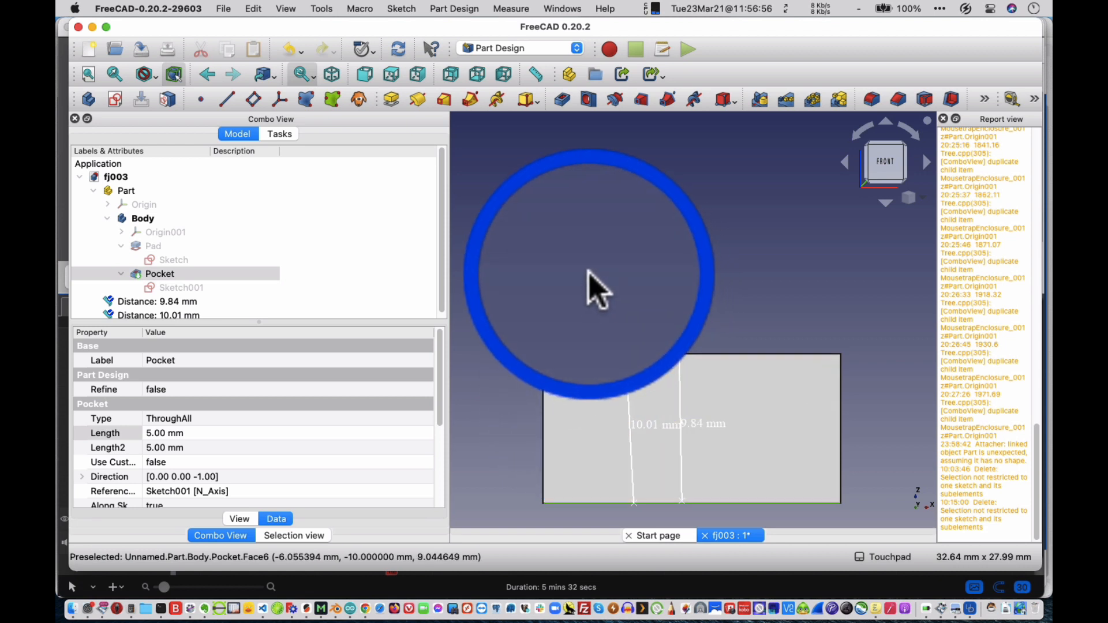
alt+drag(617, 277, 627, 348)
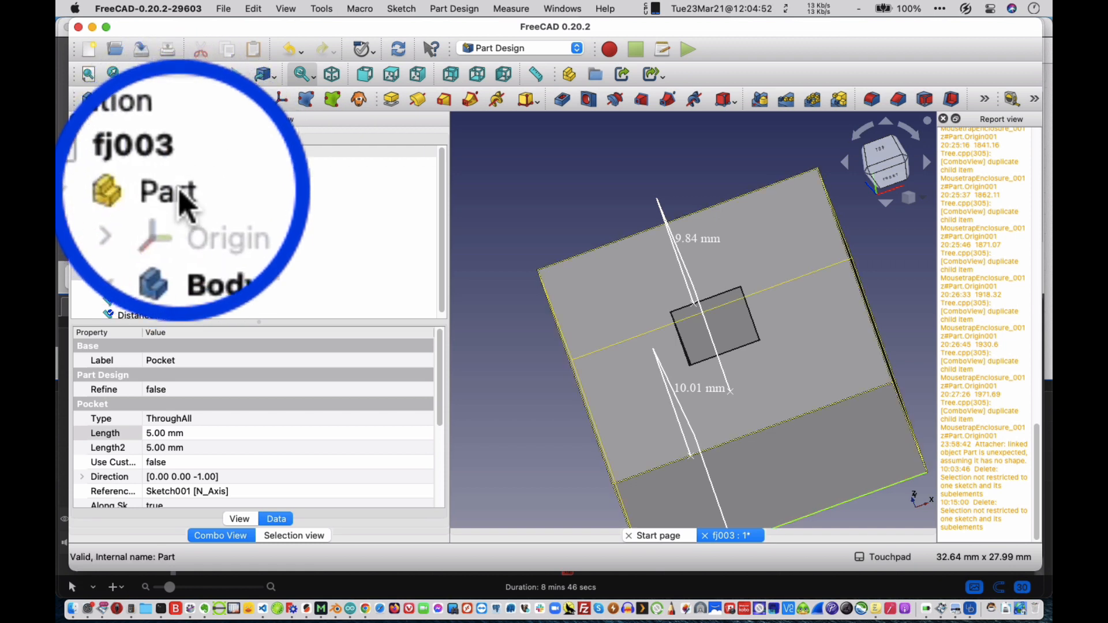
Collapse the Part in the model tree, switch to the Spreadsheet workbench and create a new spreadsheet.
click(180, 195)
double_click(180, 191)
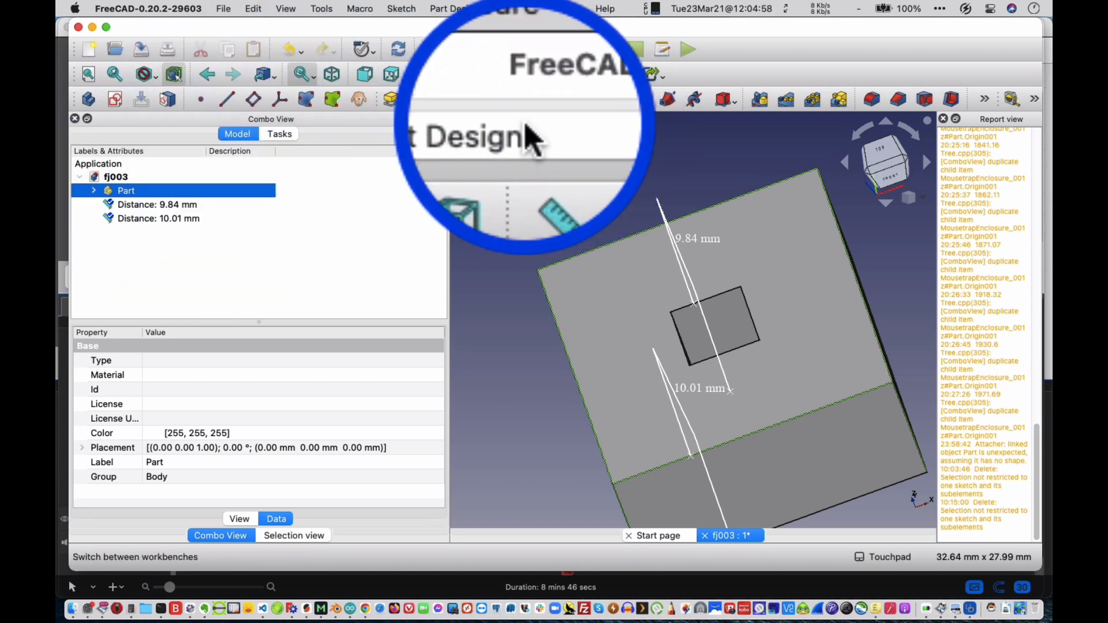
click(526, 126)
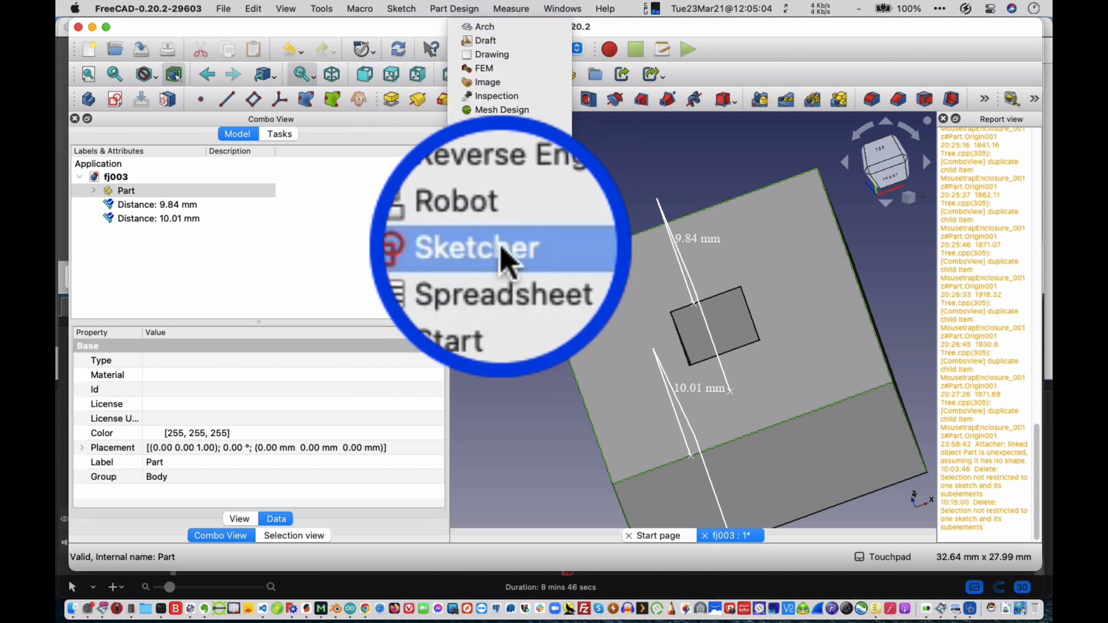
click(503, 271)
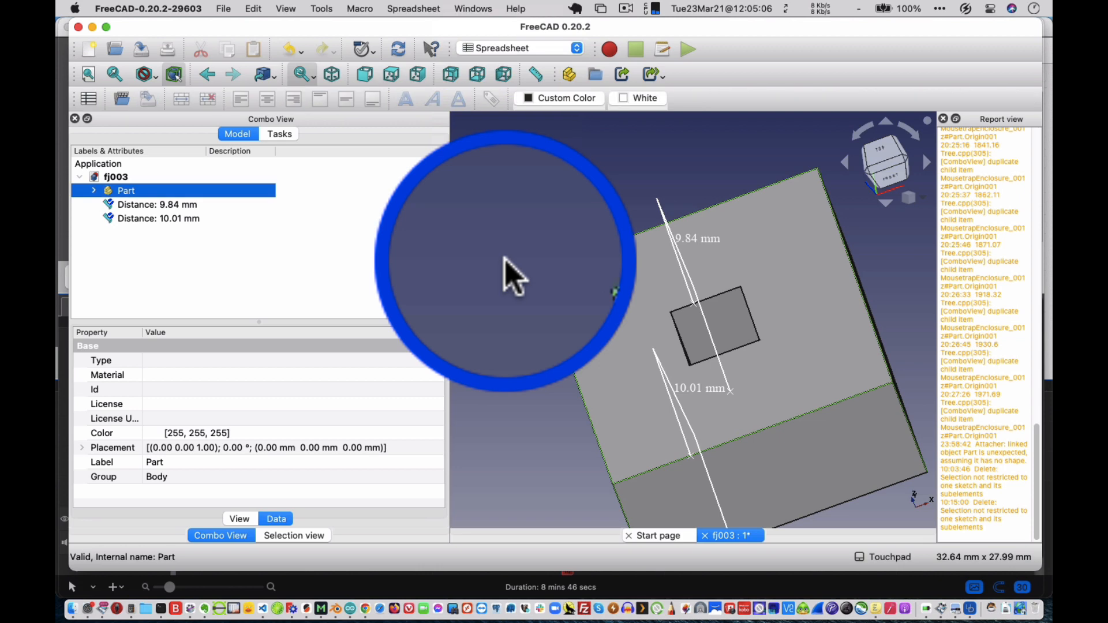
click(89, 99)
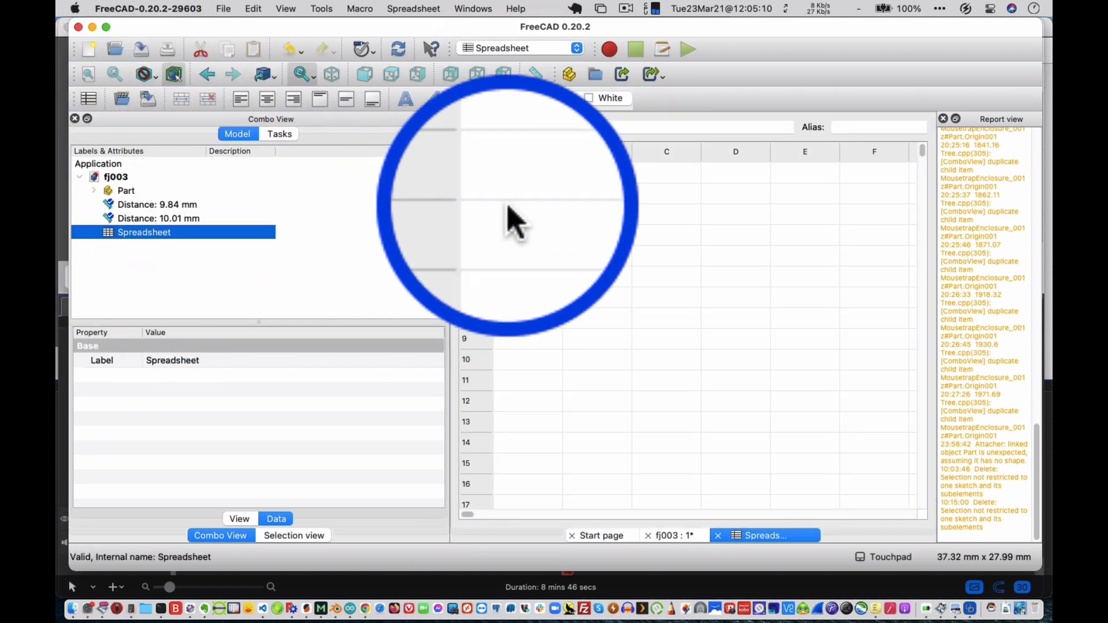
Enter the label BaseLength in cell A2 and the value 15 in cell B2.
click(526, 192)
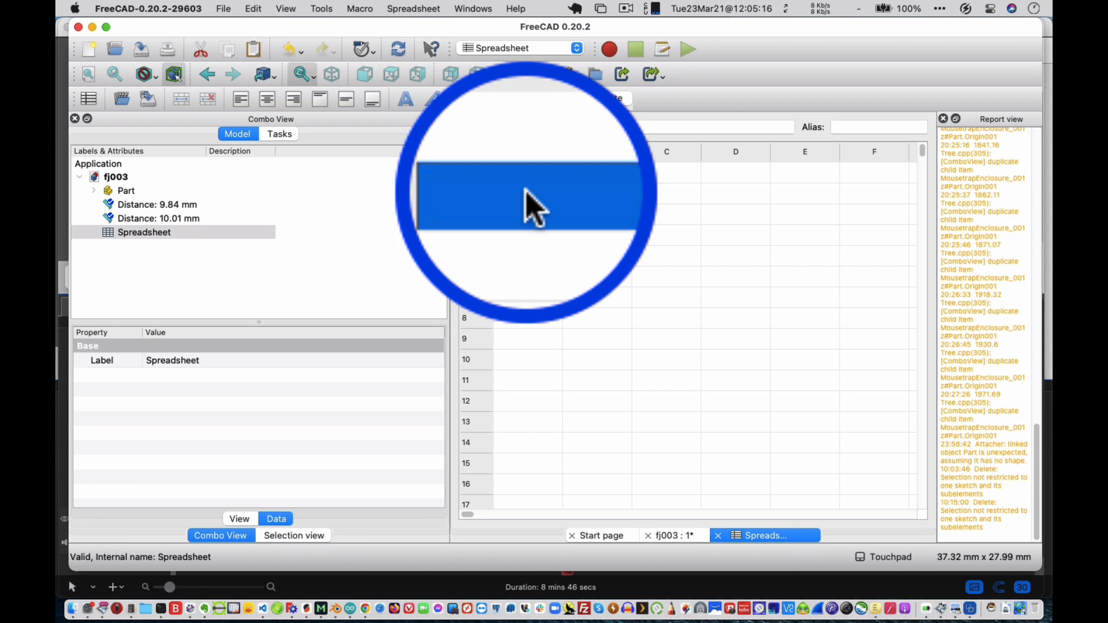
text(BaseLength)
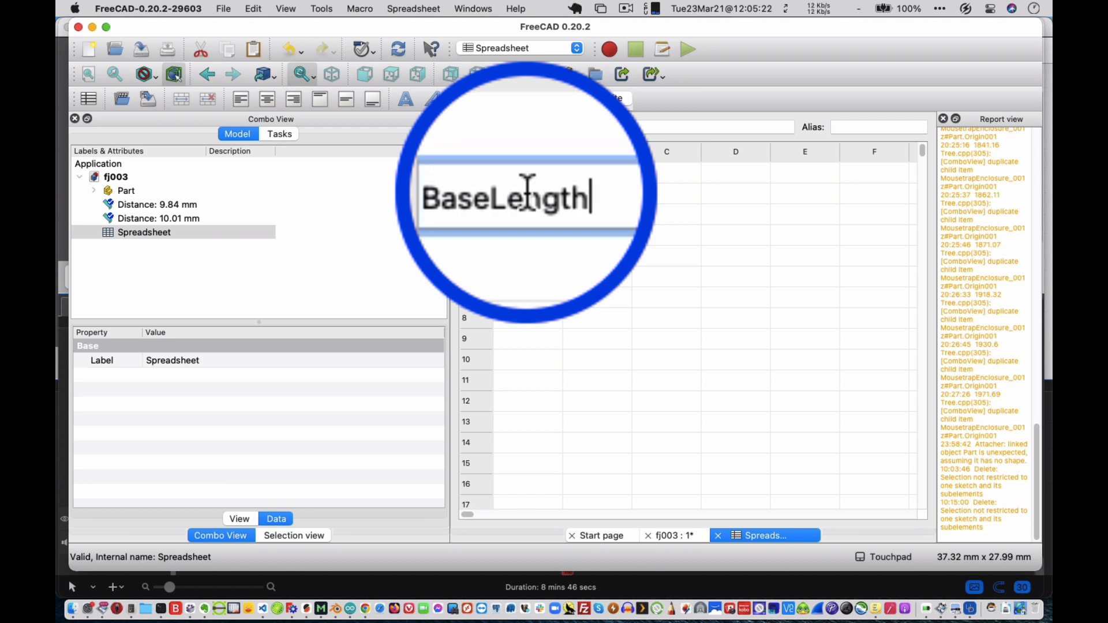
key(Return)
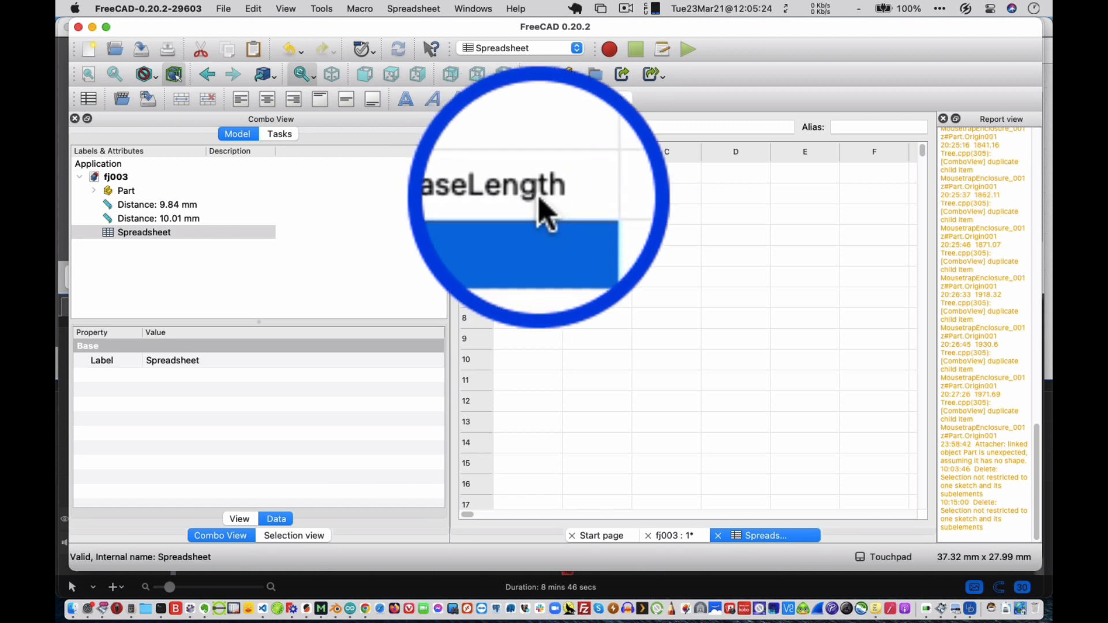
click(594, 189)
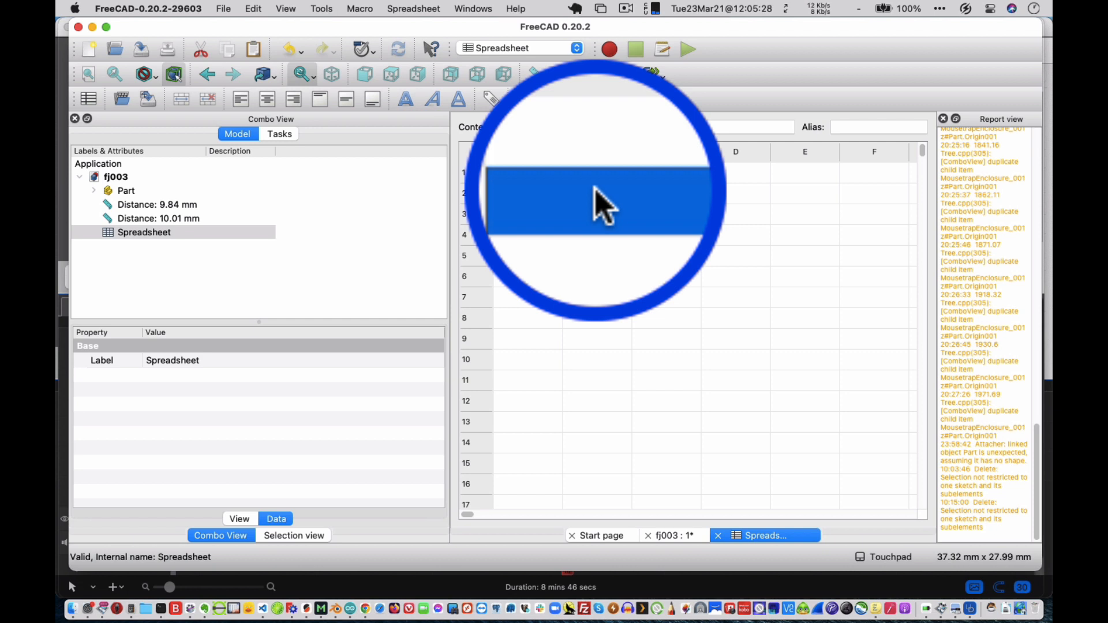
text(15)
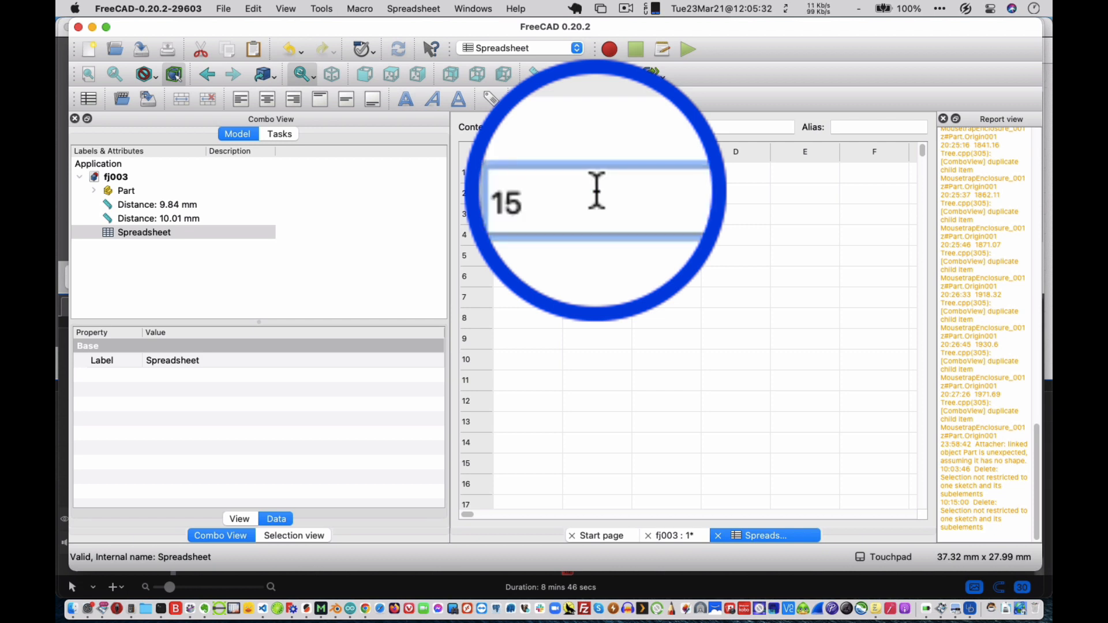
key(Return)
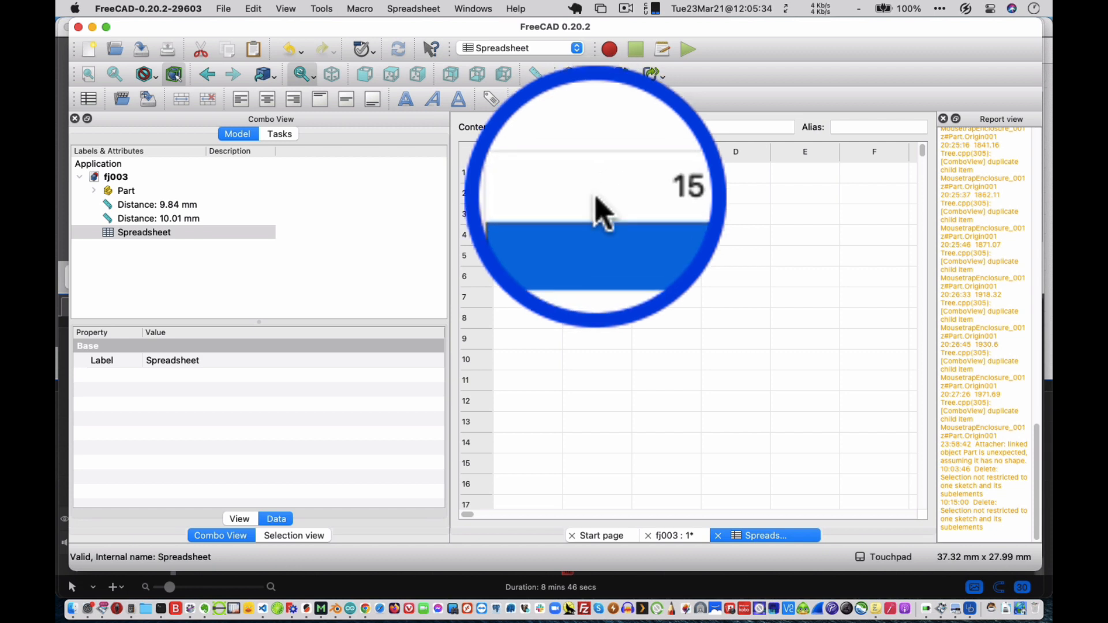
Give cell B2 the alias BaseLength and the display unit mm in its cell properties.
click(596, 194)
right_click(597, 196)
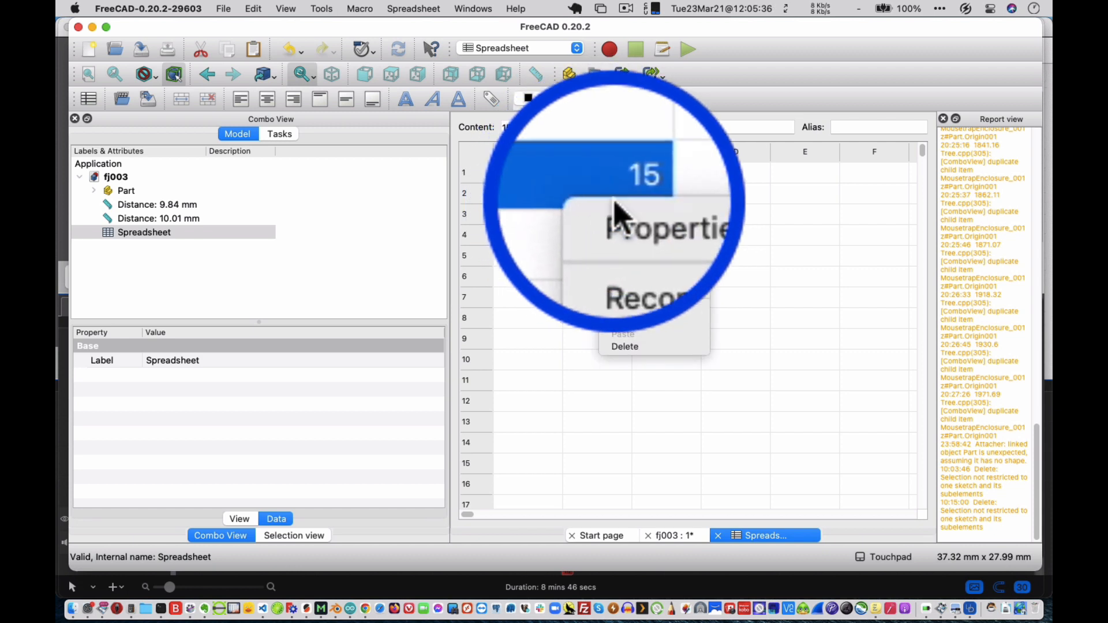
click(622, 218)
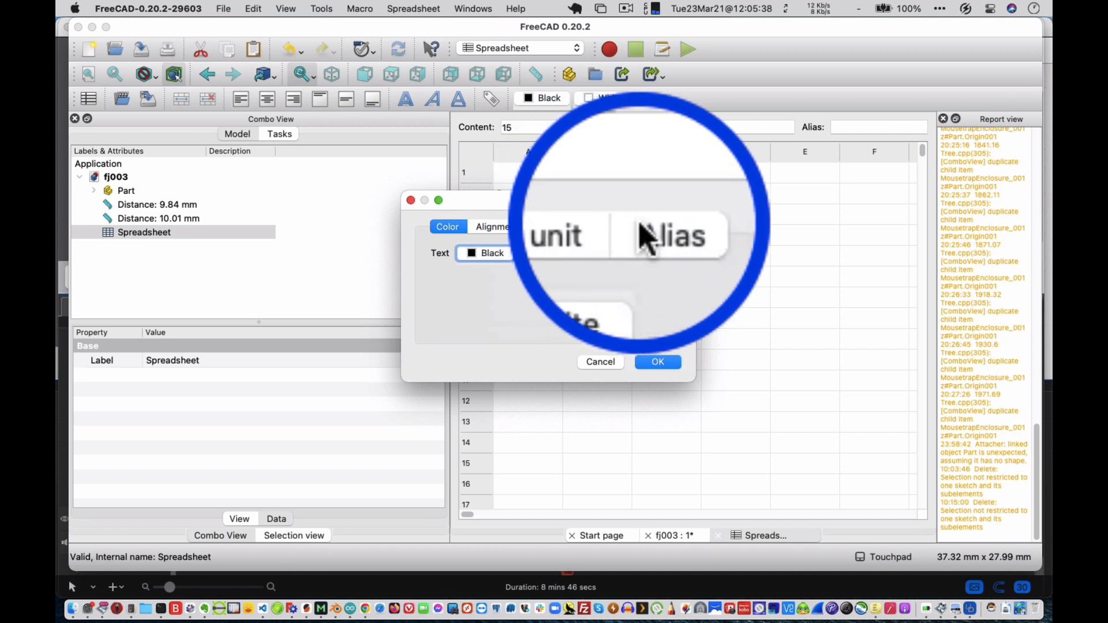
click(640, 225)
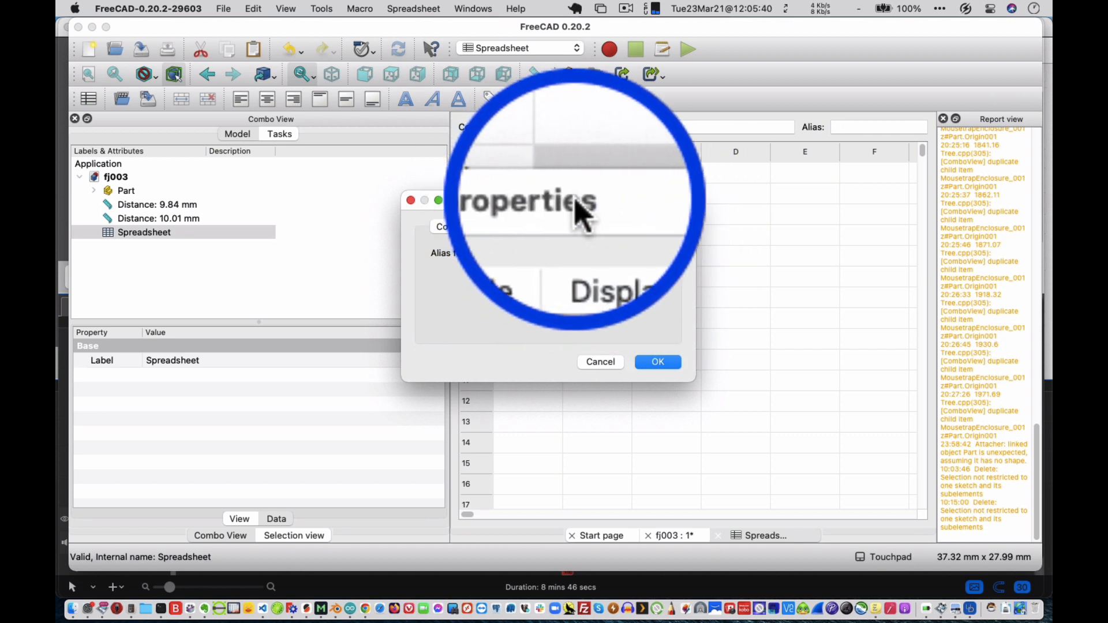
drag(571, 206, 606, 229)
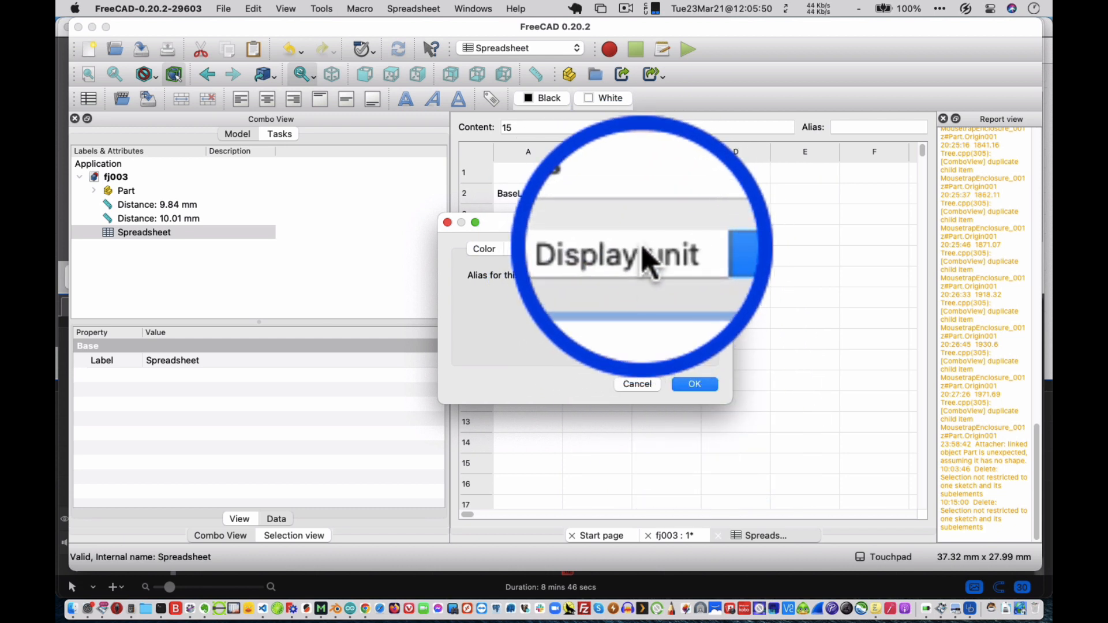
click(643, 249)
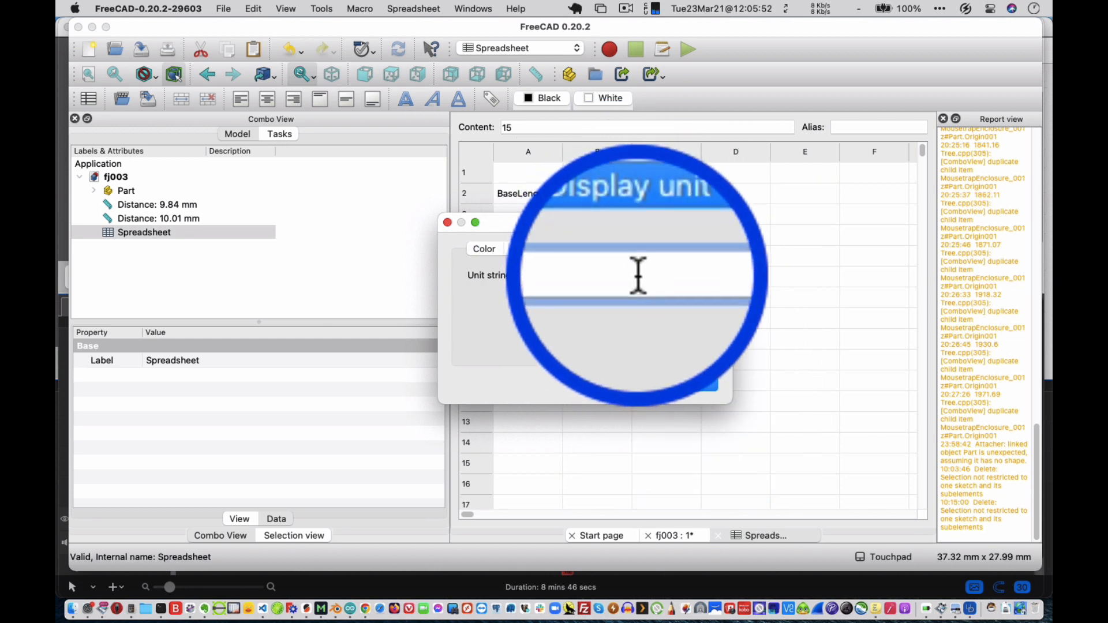
text(mm)
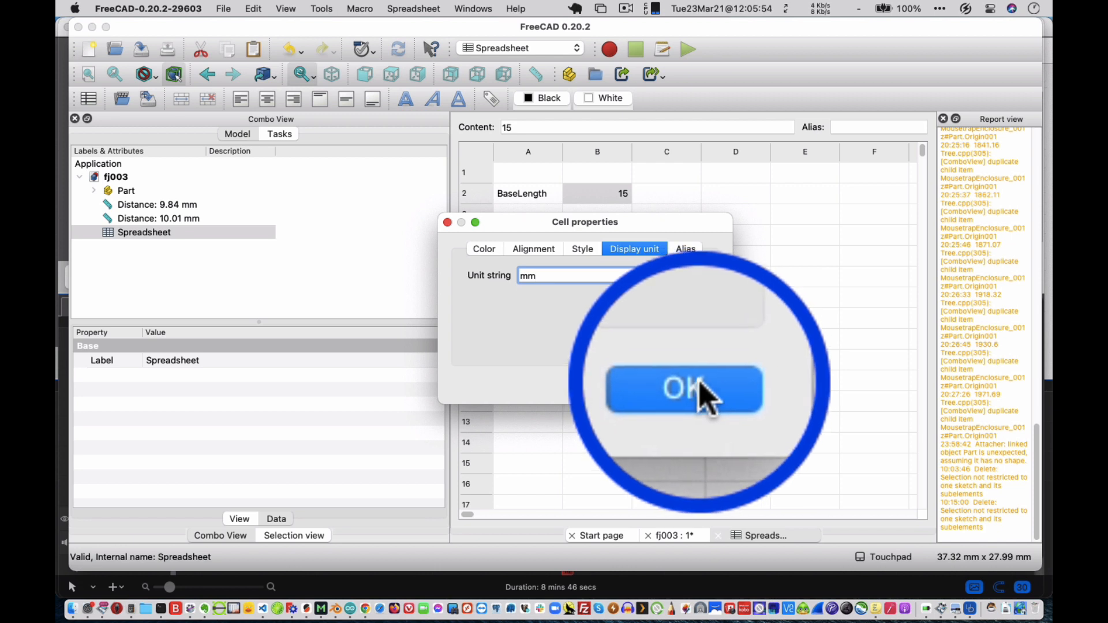
click(699, 386)
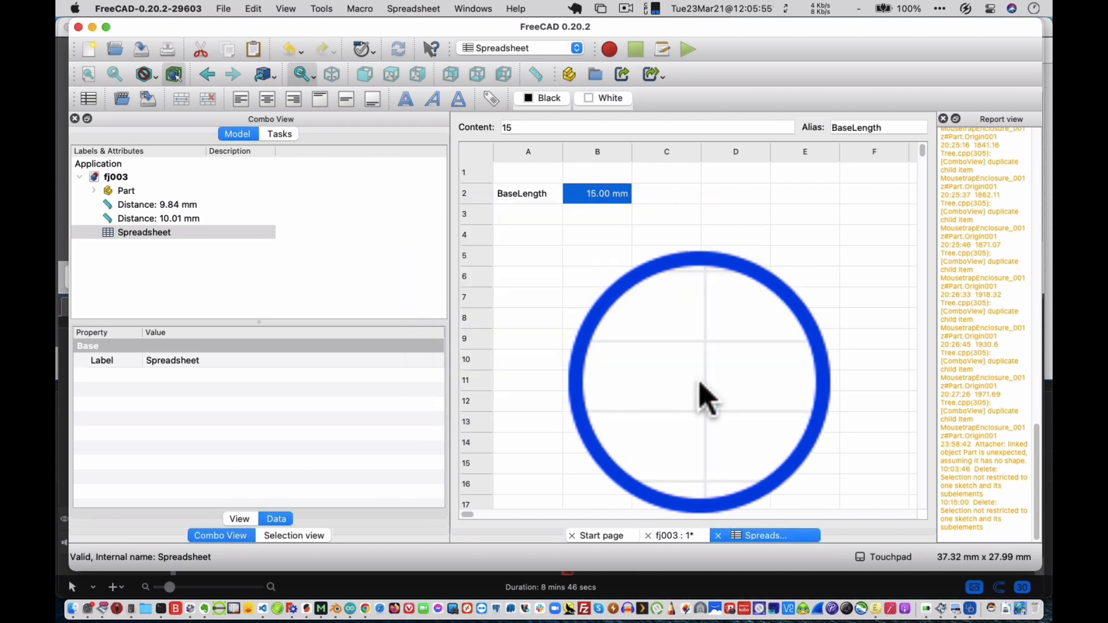
click(611, 226)
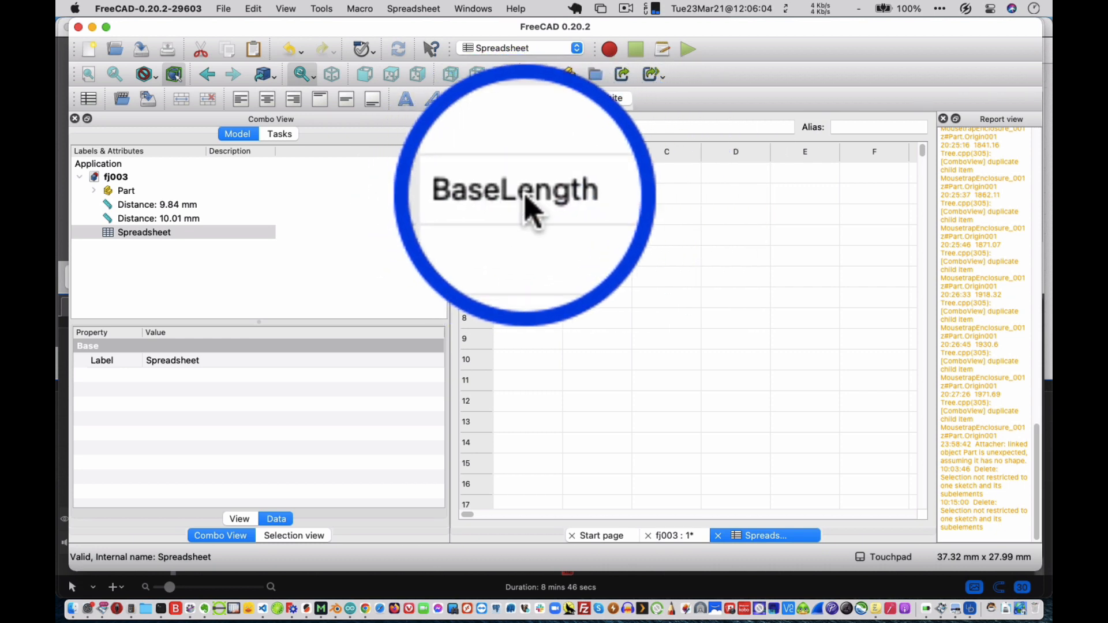
click(675, 194)
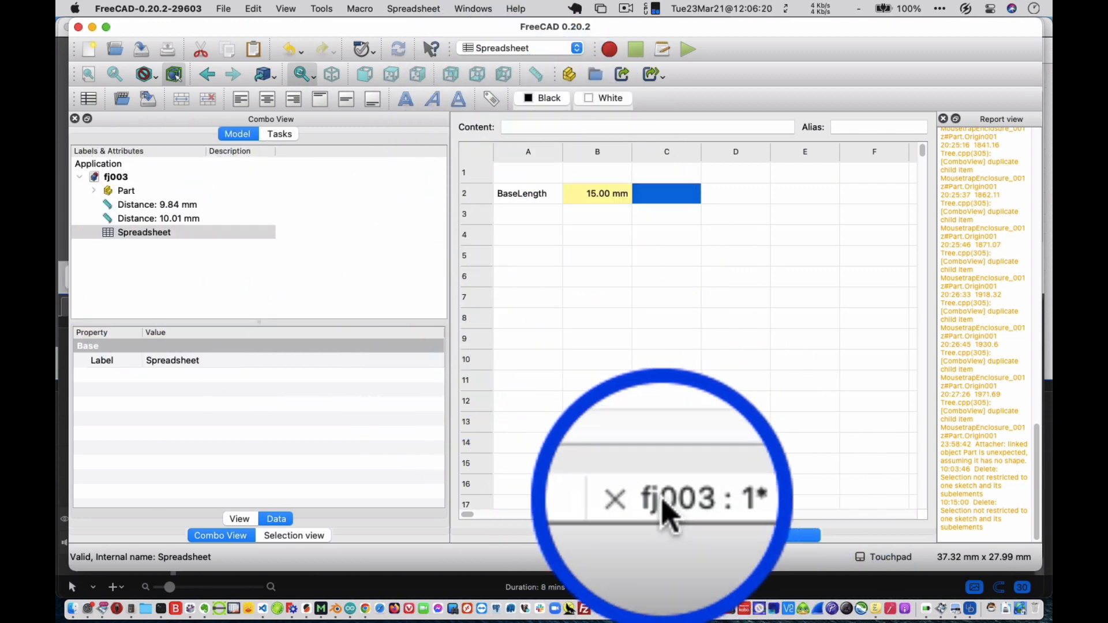
Open the Pad's base sketch and link its vertical length constraint to the formula Spreadsheet.BaseLength.
click(663, 535)
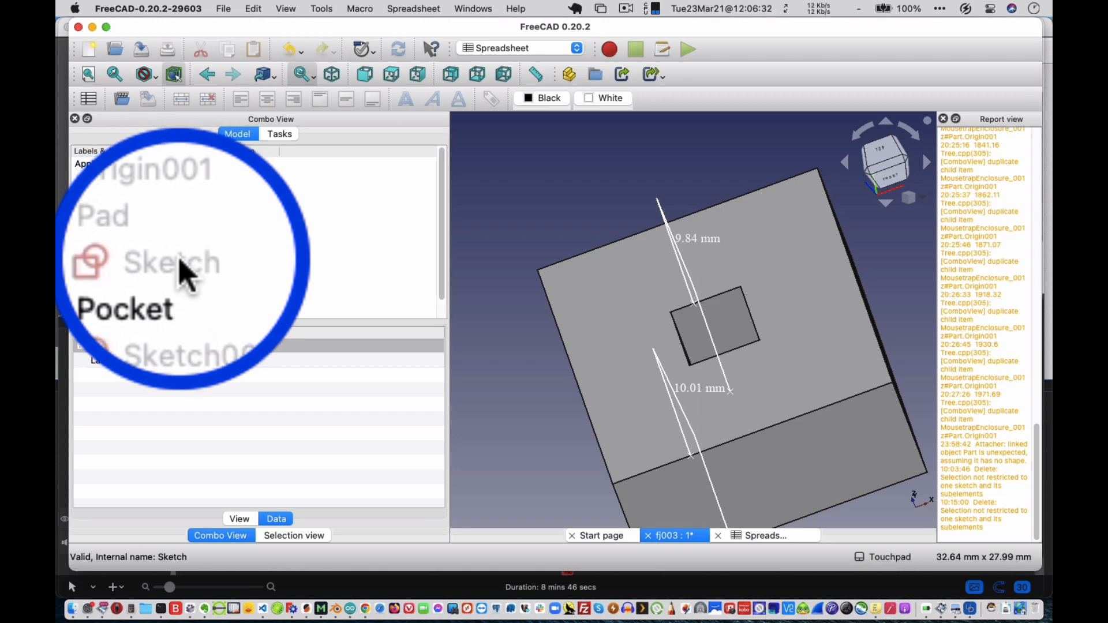
double_click(180, 264)
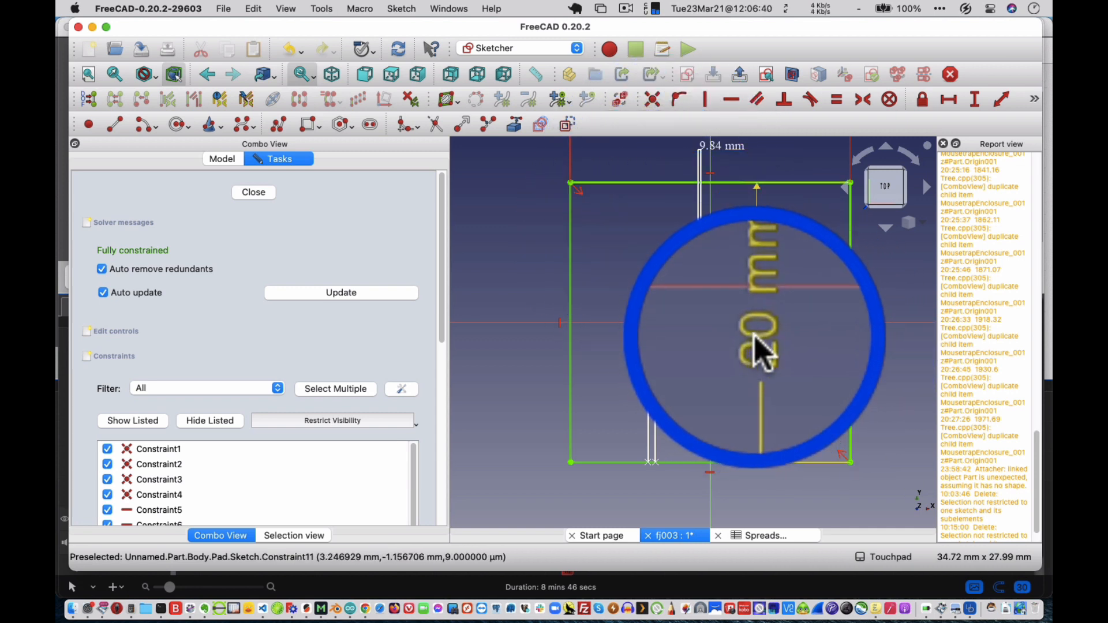
click(761, 353)
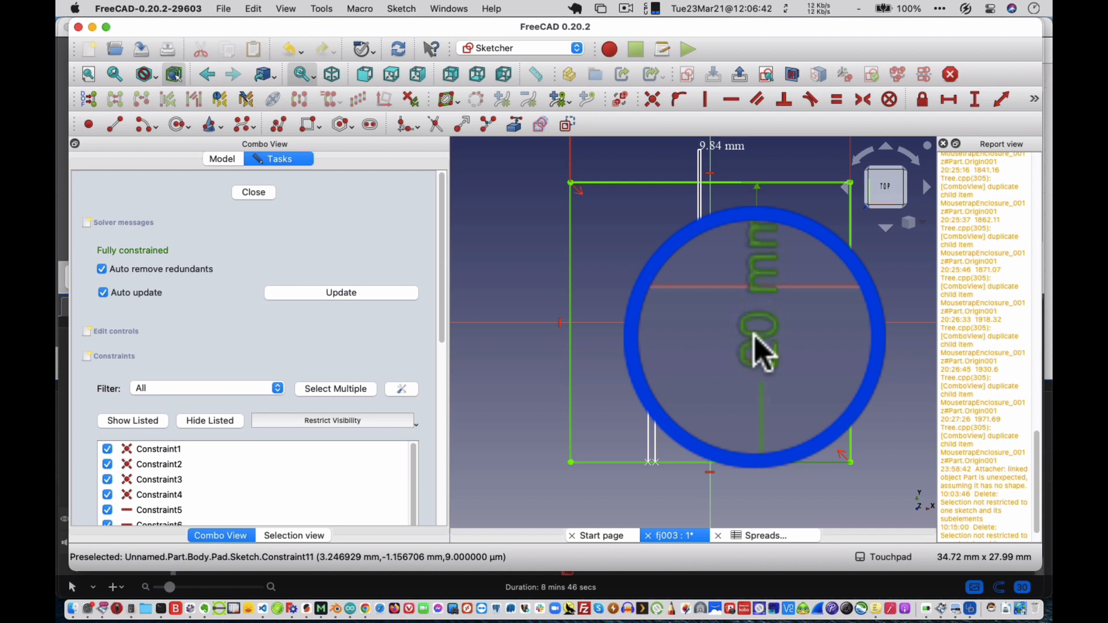
double_click(756, 343)
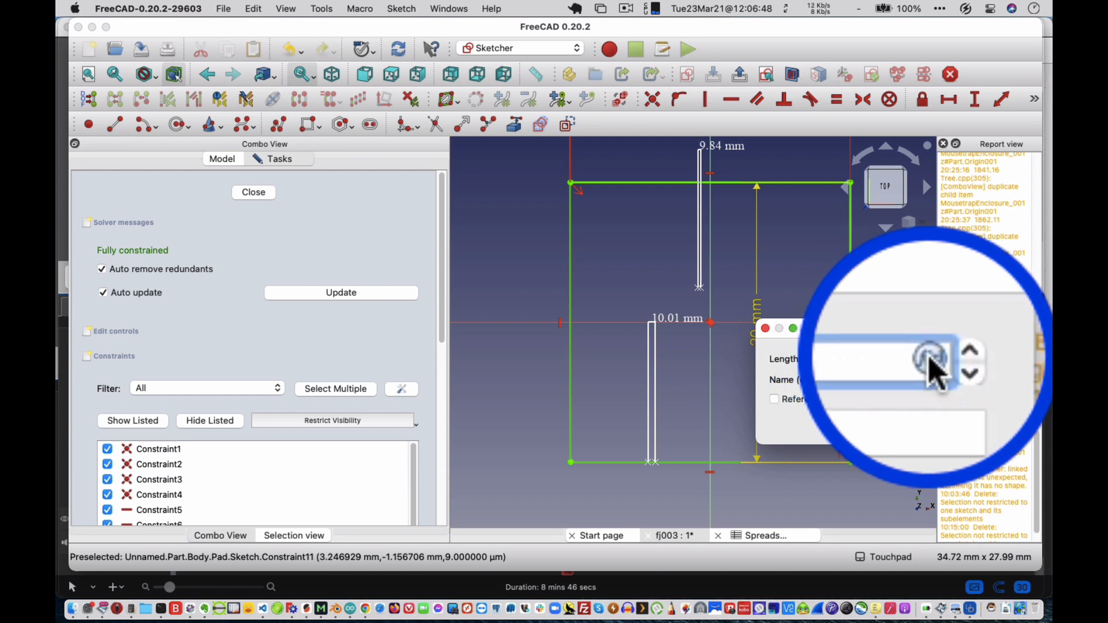
key(Return)
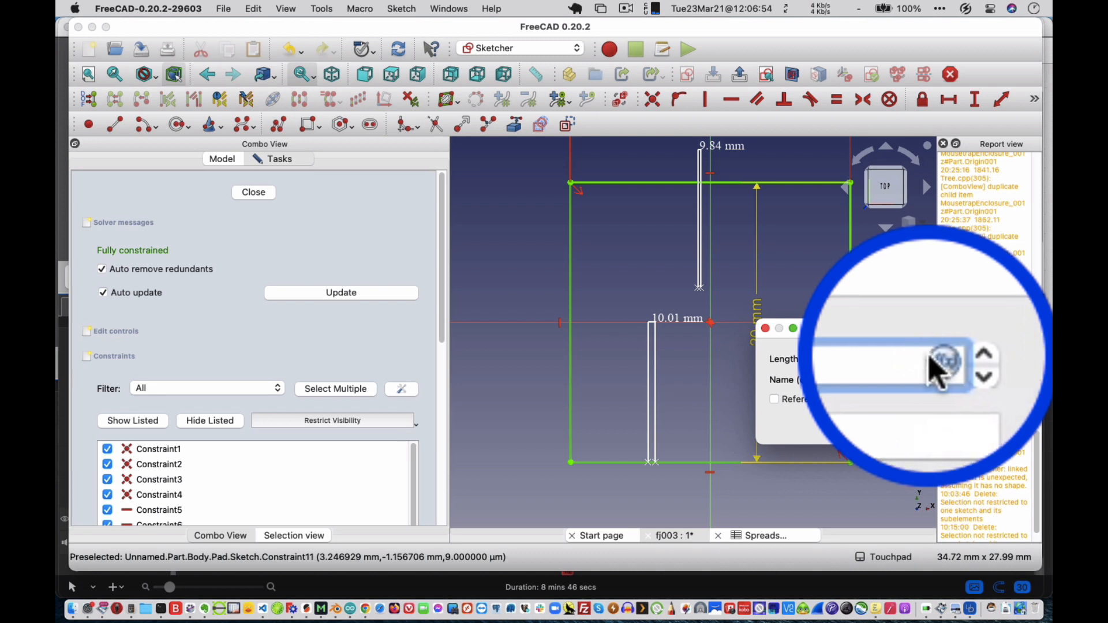
click(935, 373)
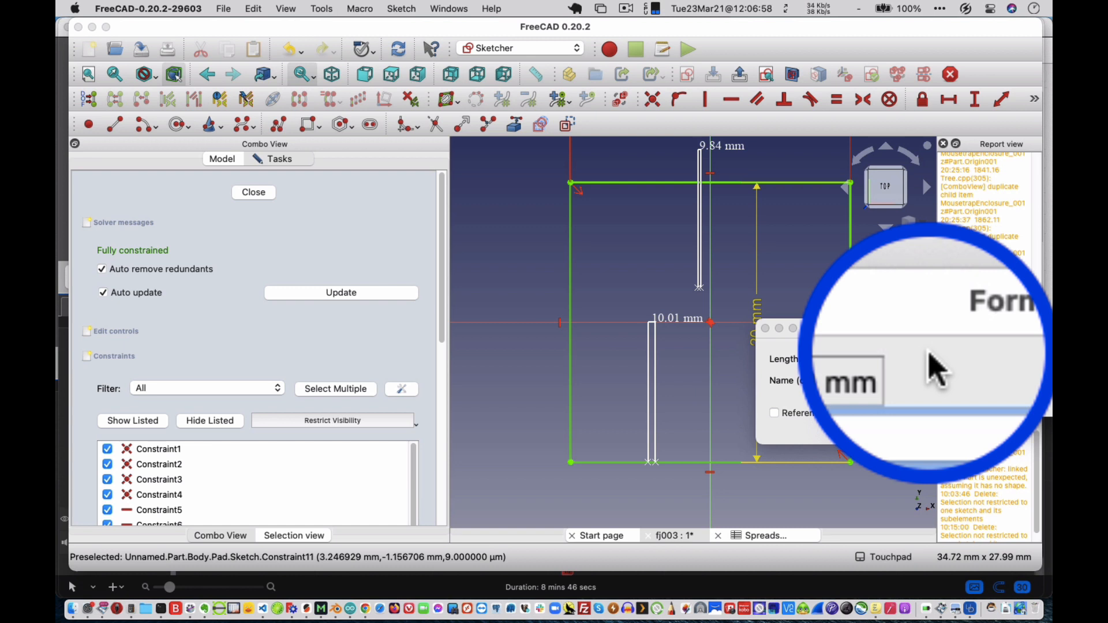
text(s)
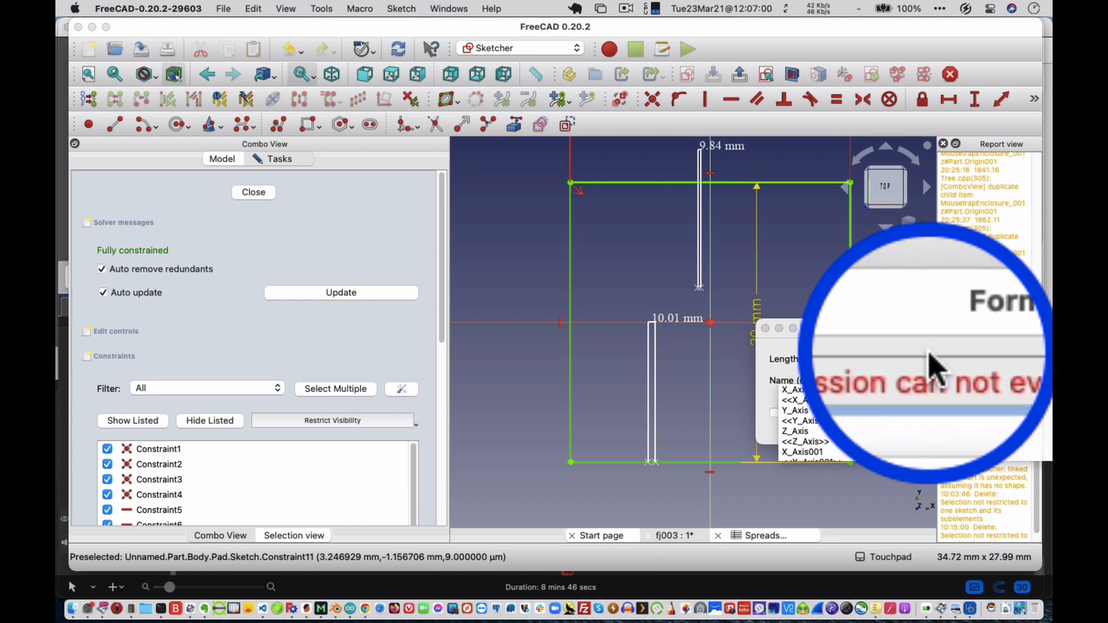
text(p)
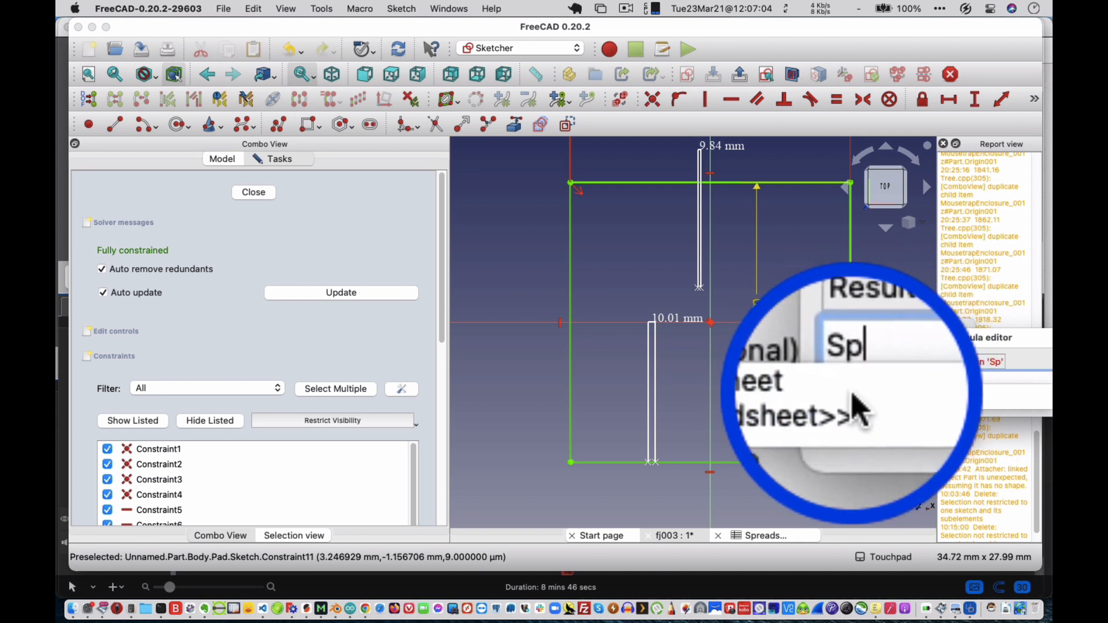
click(854, 398)
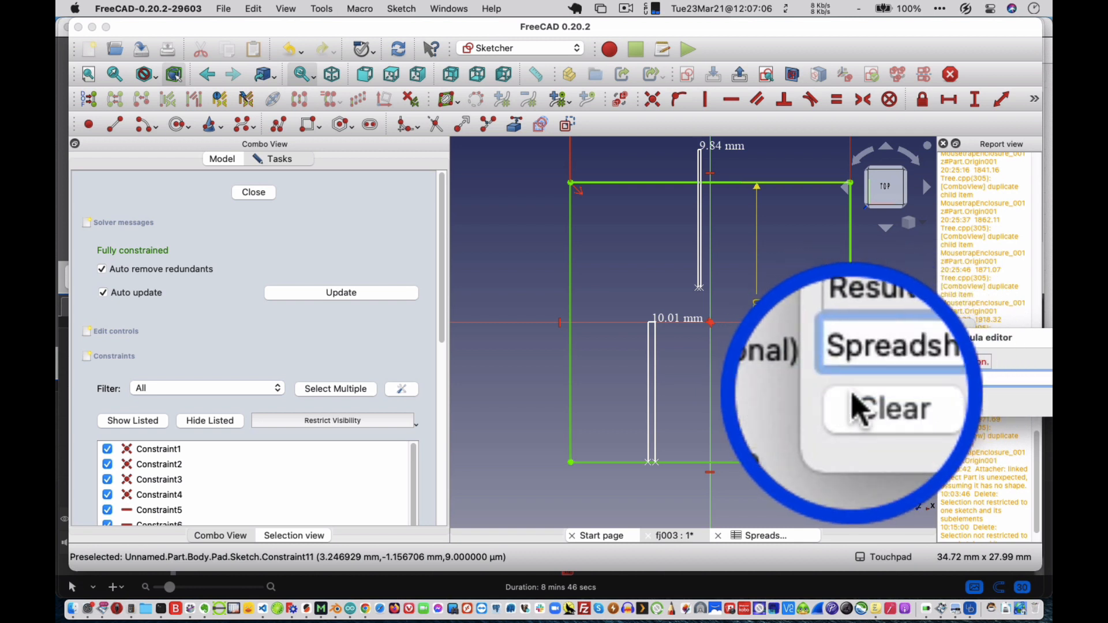
text(B)
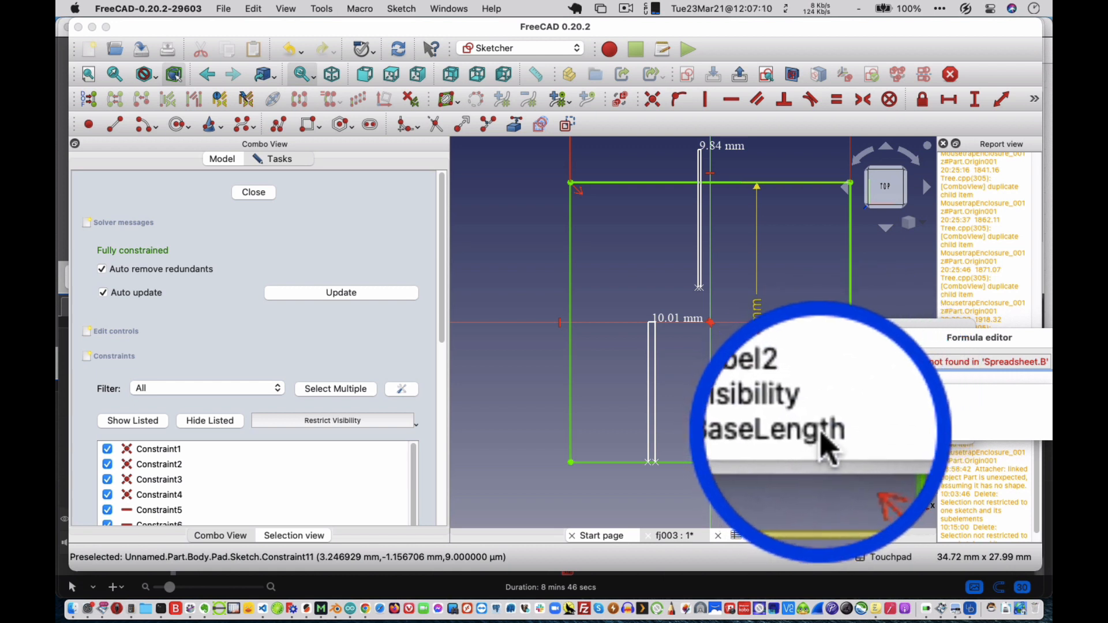
click(822, 434)
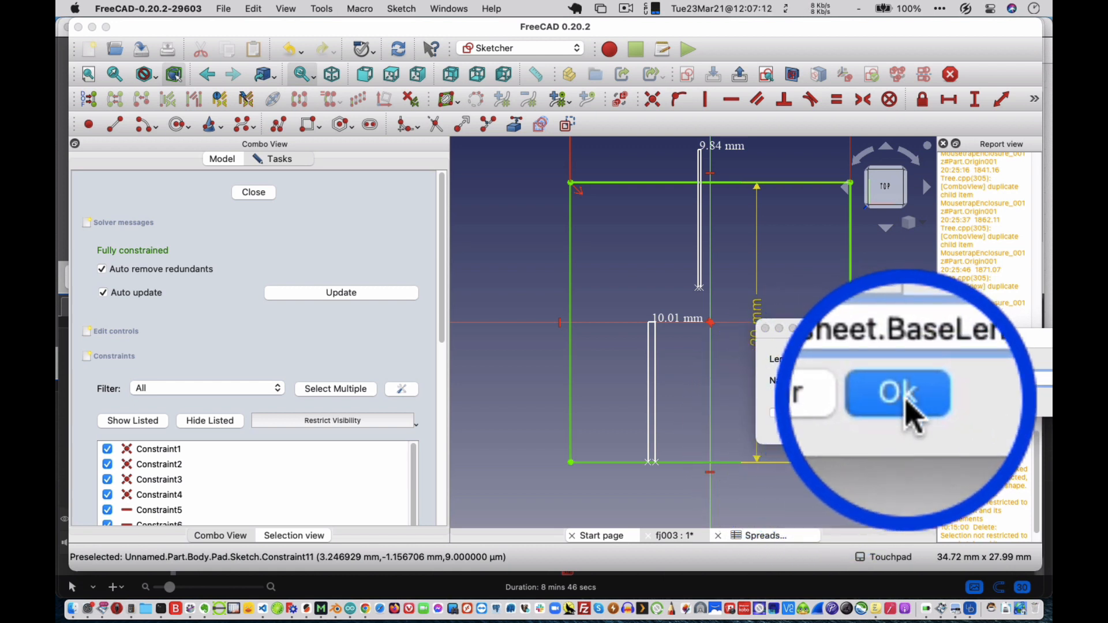
click(911, 410)
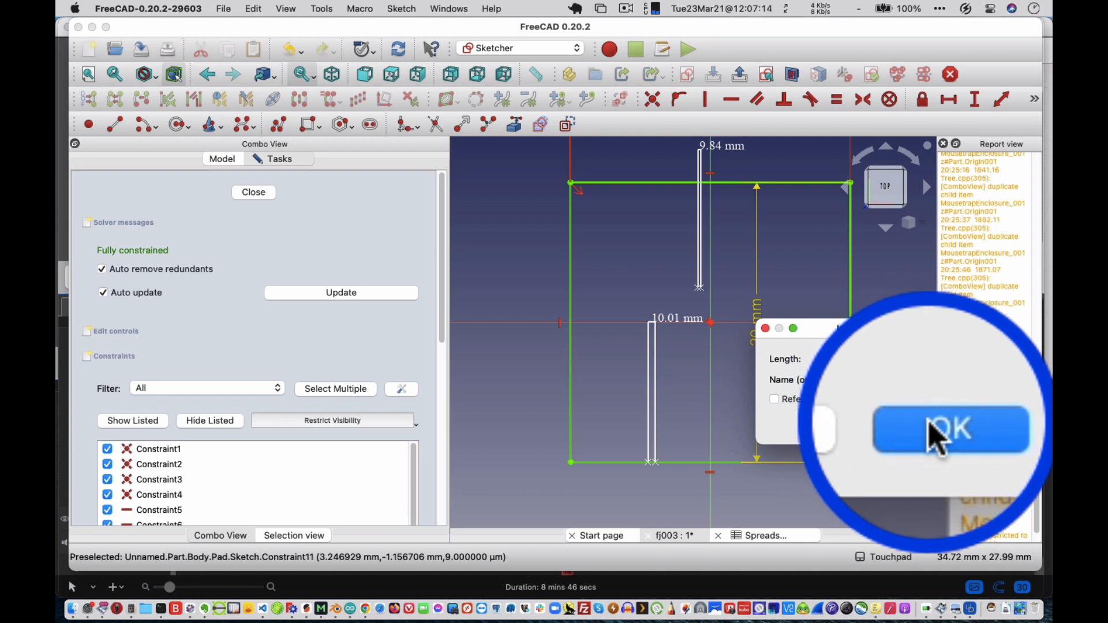
click(929, 434)
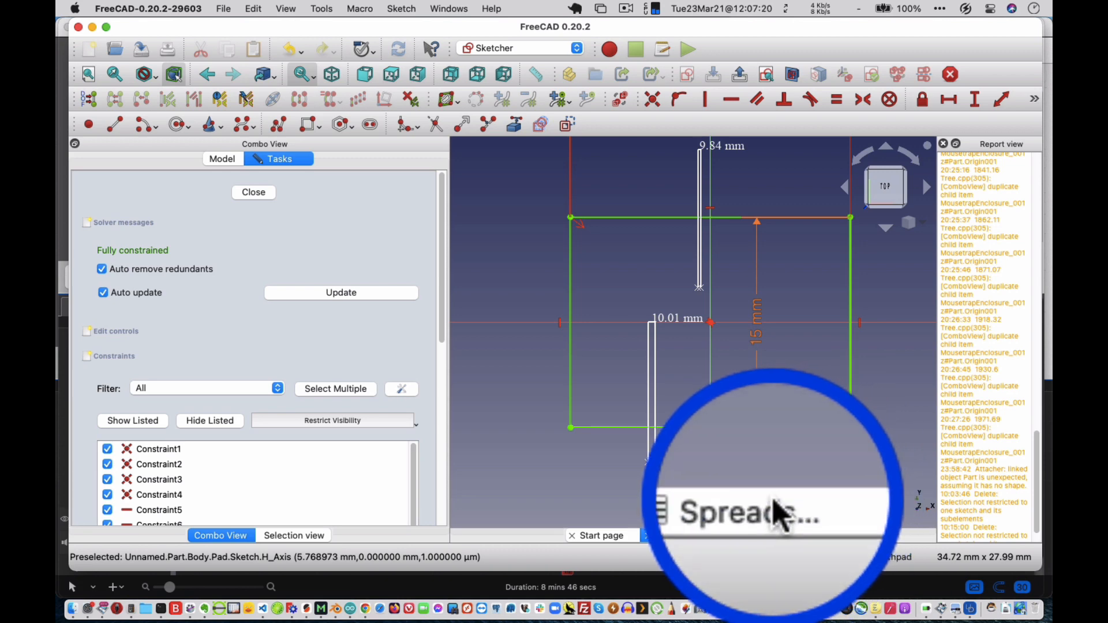
Set the BaseLength value in cell B2 of the spreadsheet to 20.
click(773, 535)
double_click(613, 228)
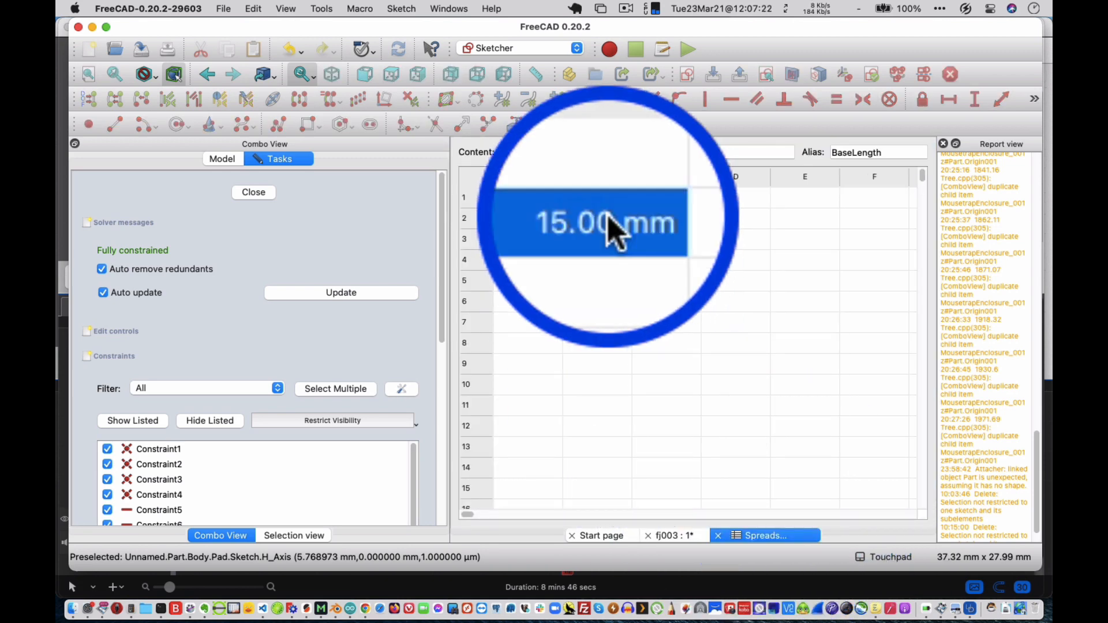
key(BackSpace)
key(BackSpace)
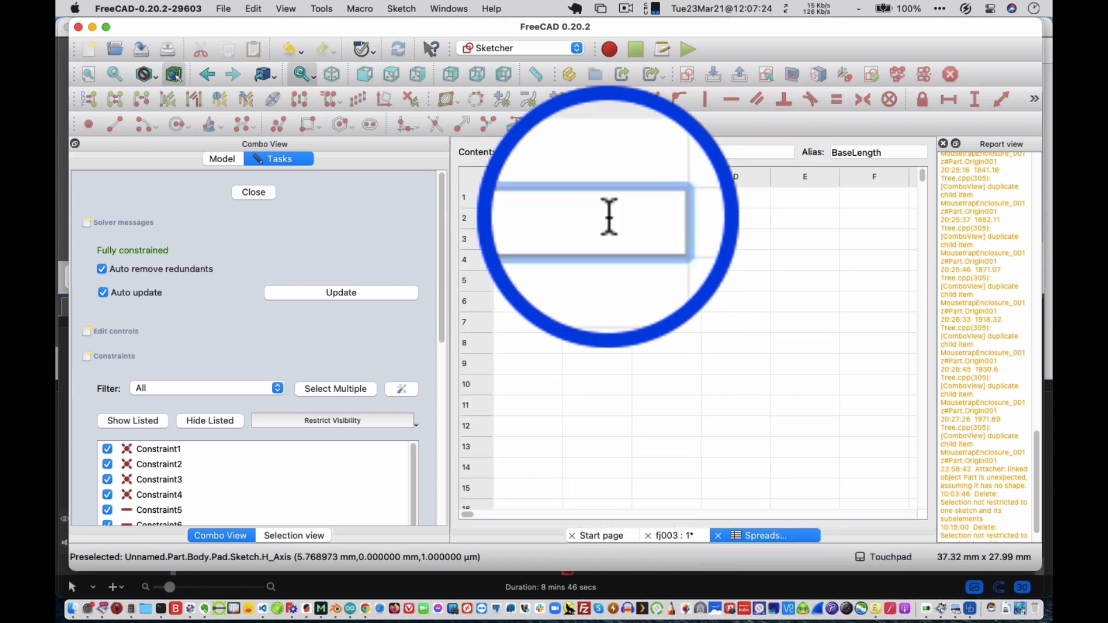
text(20)
key(Return)
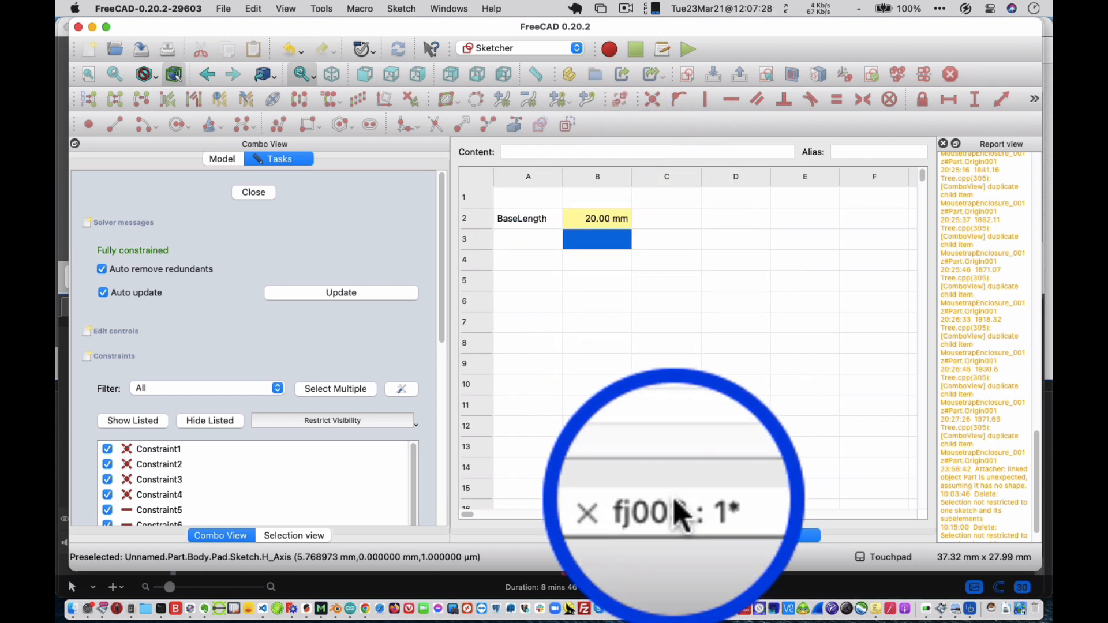
Check the sketch against the spreadsheet, close it and reopen the Pad's sketch to update its linked dimension.
click(672, 533)
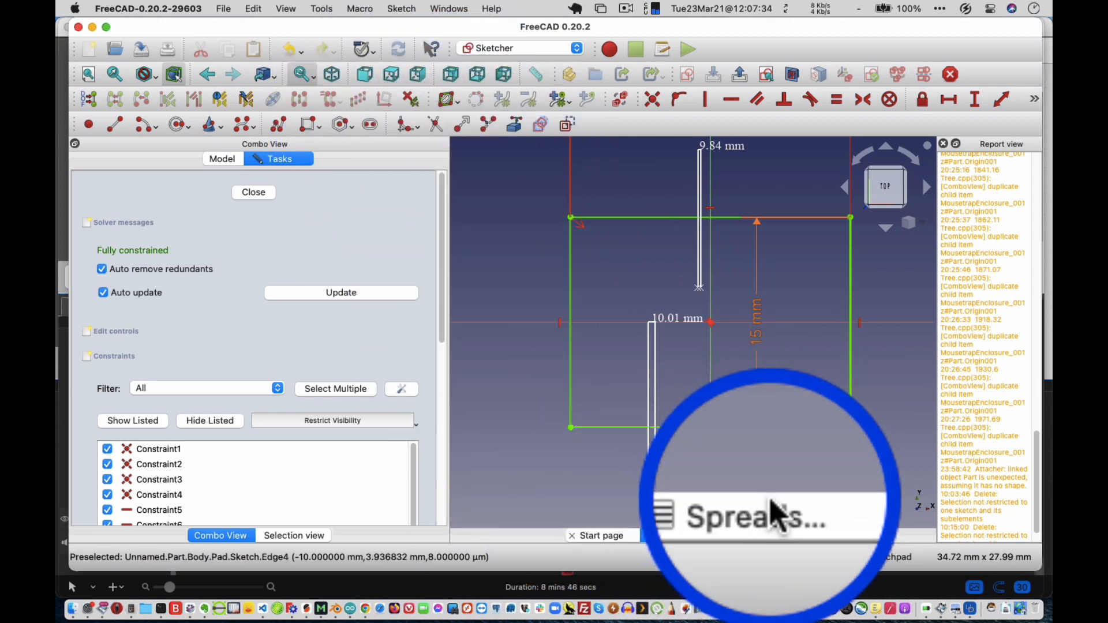
click(773, 532)
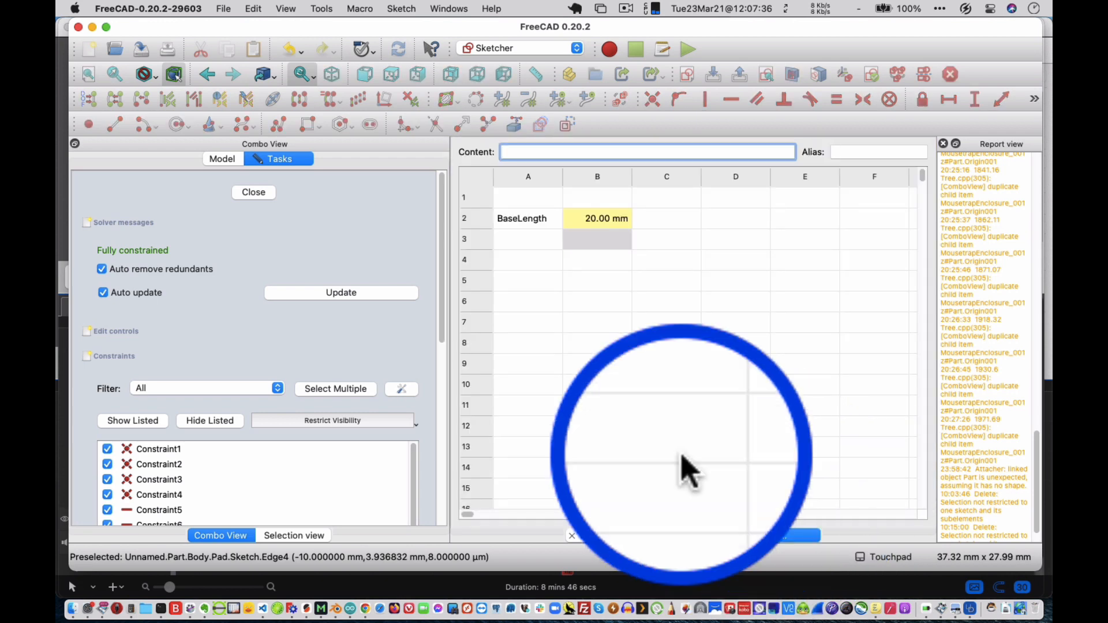
click(654, 224)
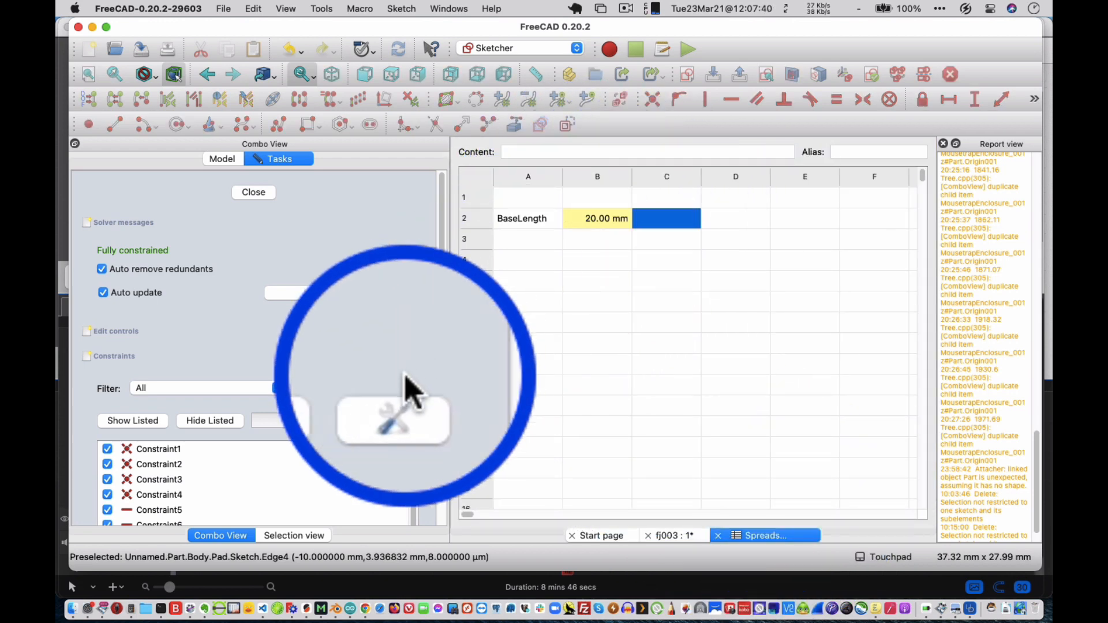
click(266, 197)
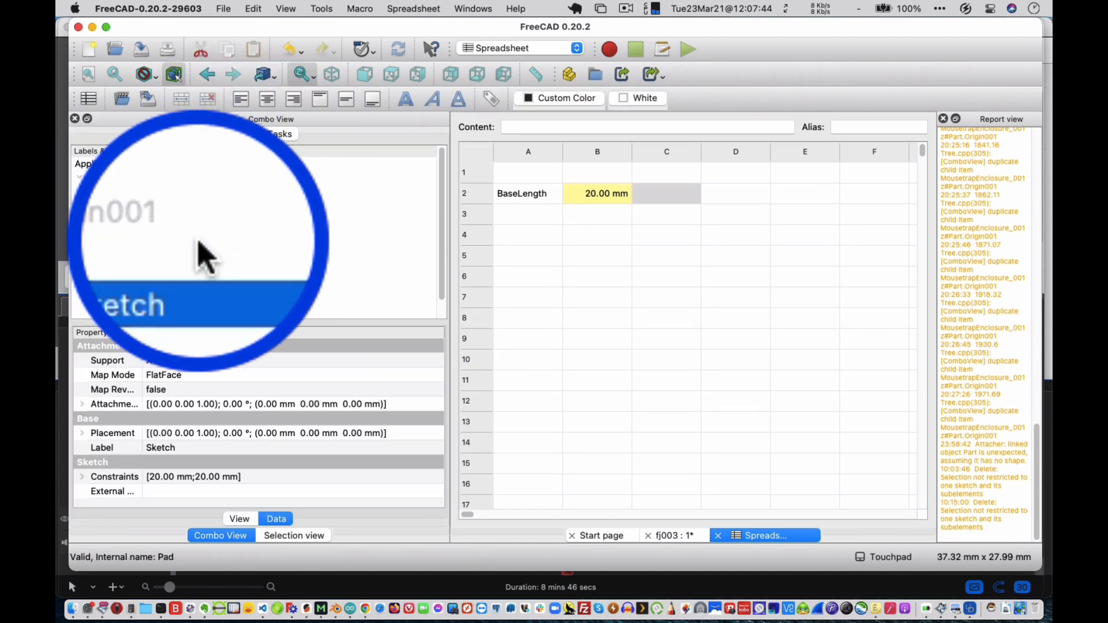
double_click(188, 258)
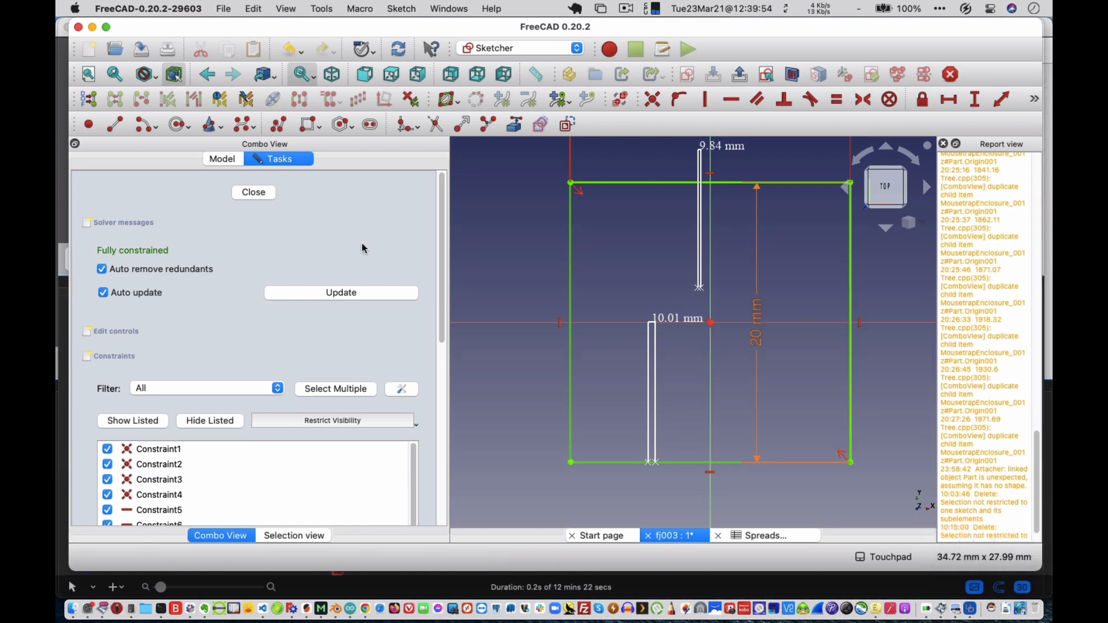
Switch to the Mesh Design workbench and close the sketch being edited.
click(504, 49)
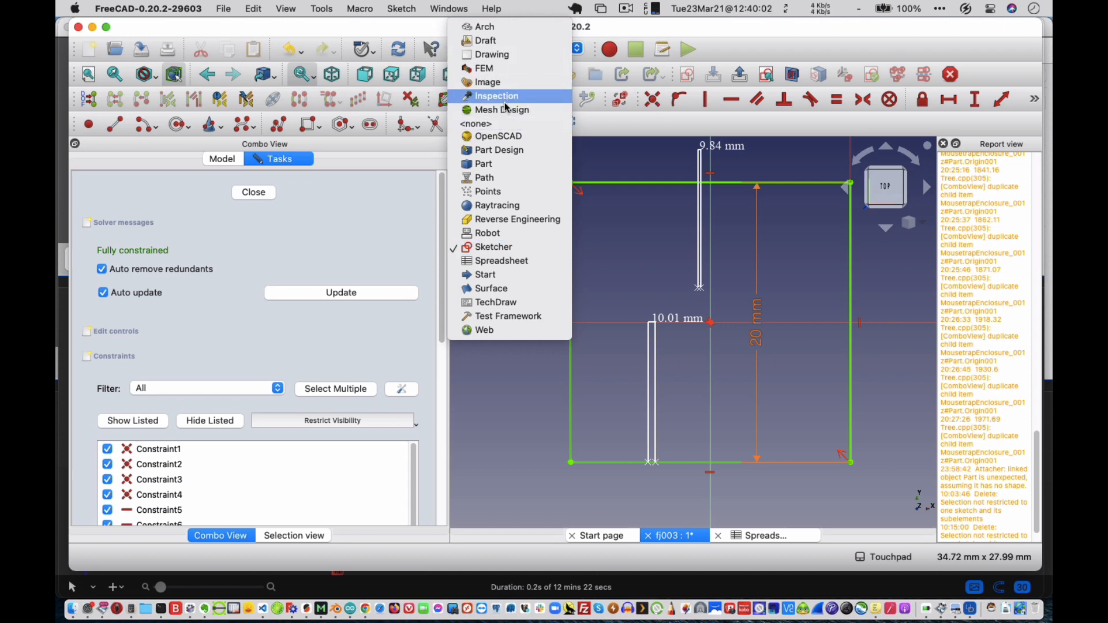
key(Escape)
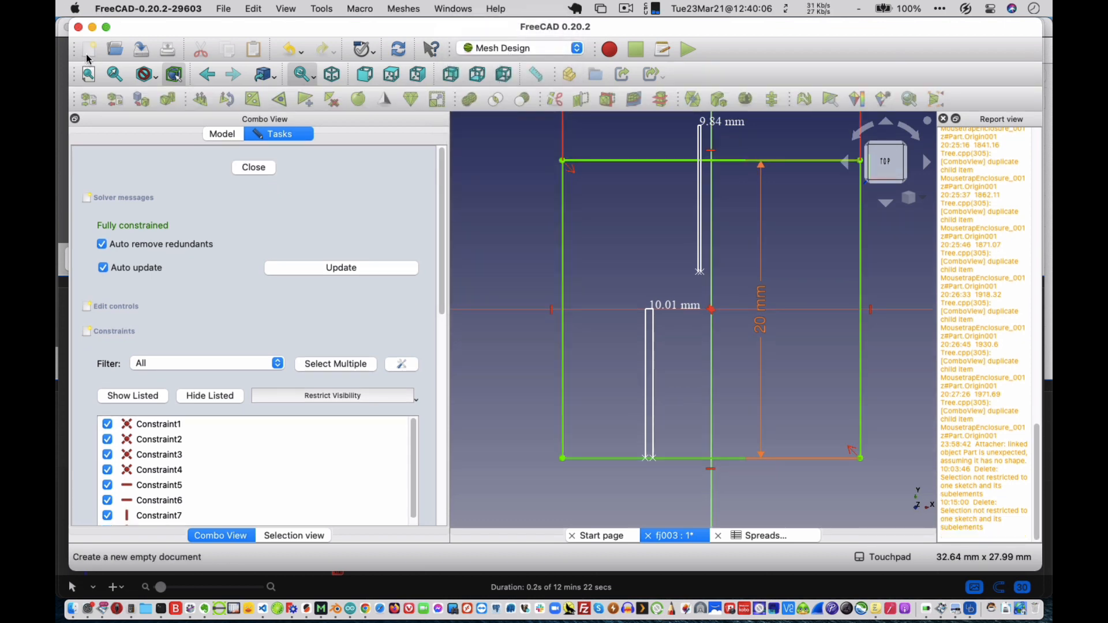
click(224, 9)
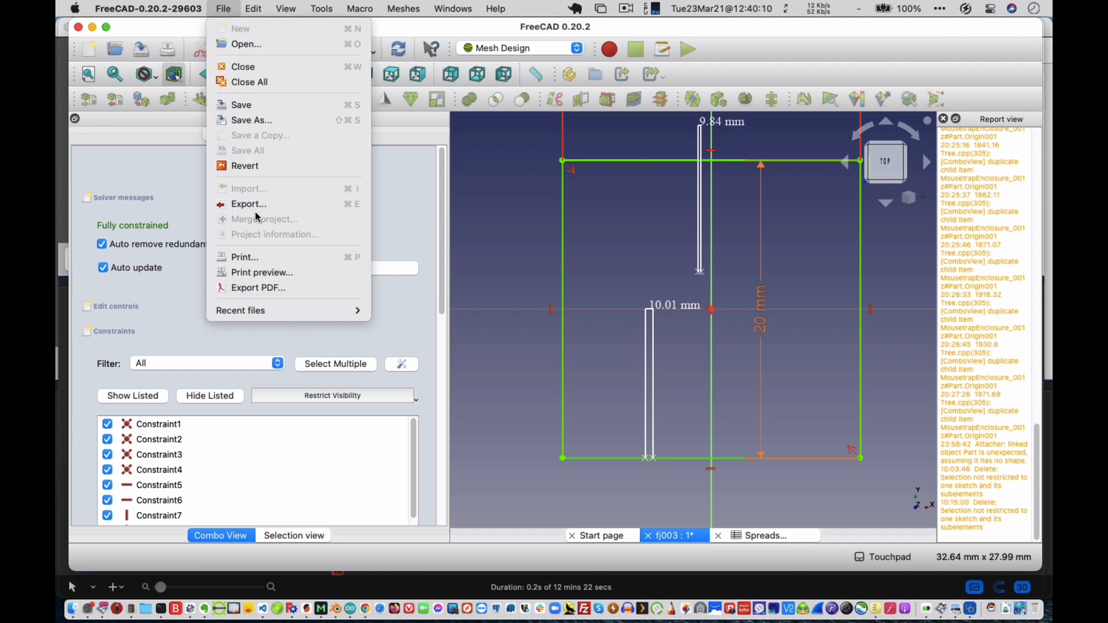
click(149, 237)
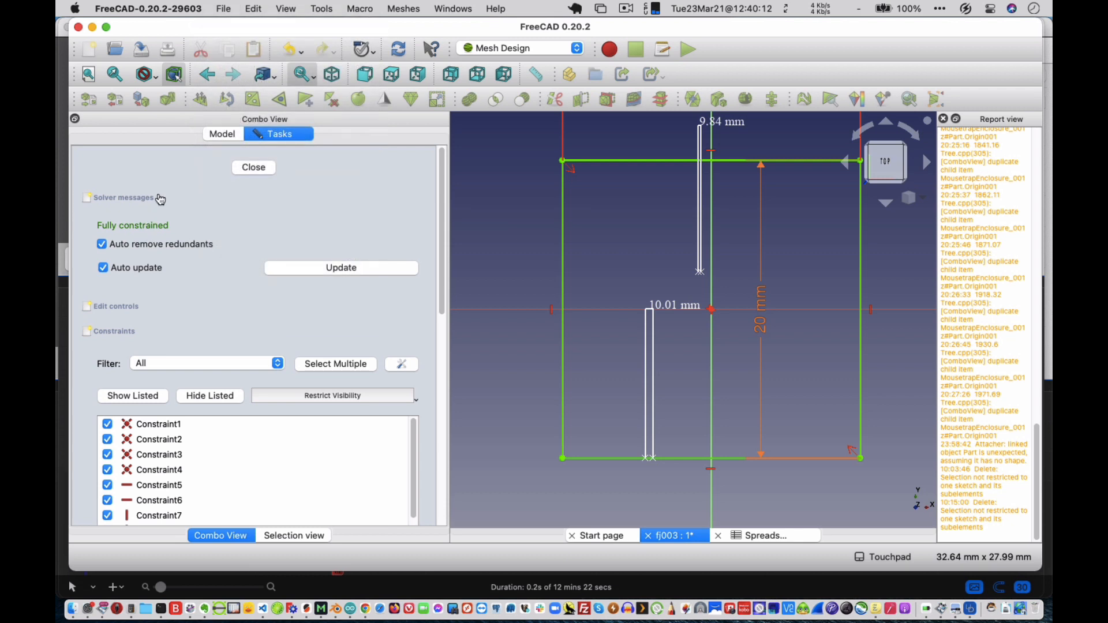
click(256, 168)
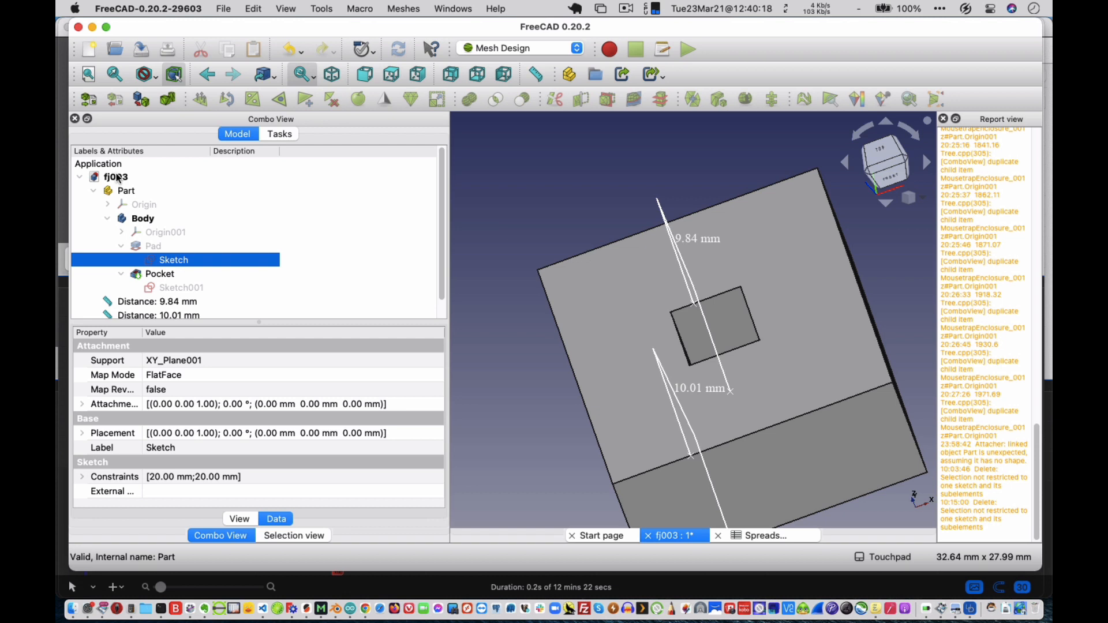
Export the Part as an STL Mesh file named fj003-Part.stl in the FreeCAD DRAWINGS folder.
click(149, 220)
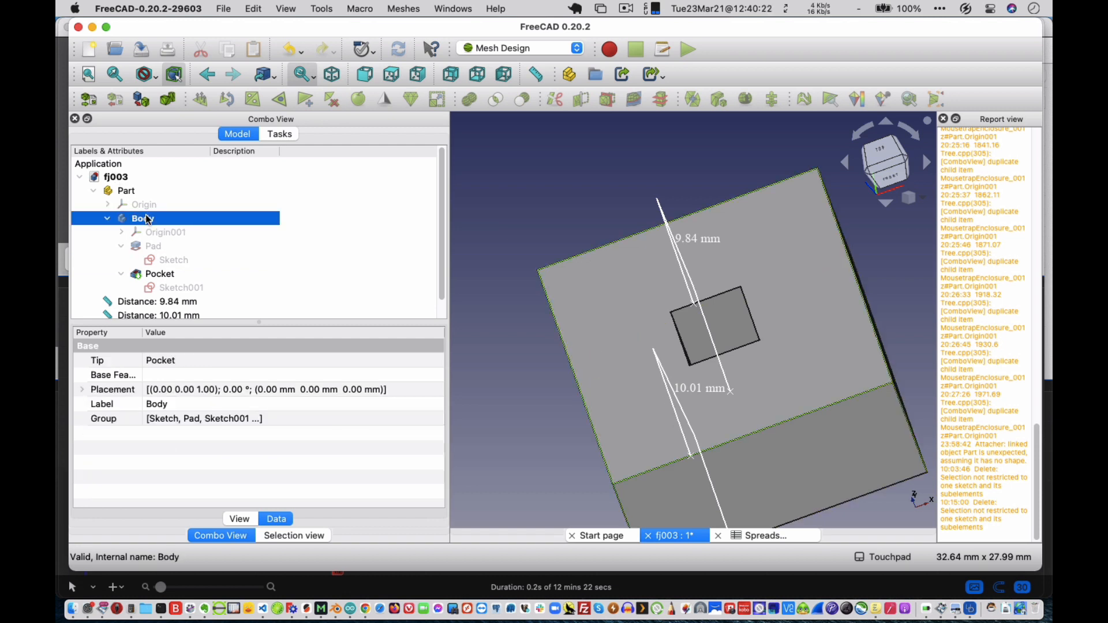
click(128, 192)
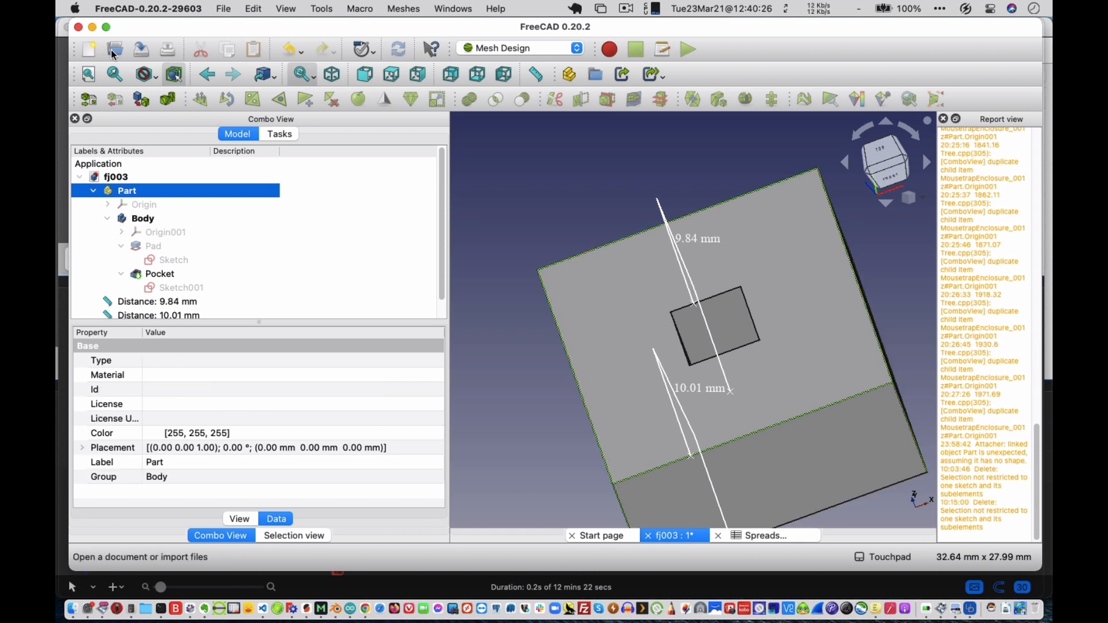
click(223, 9)
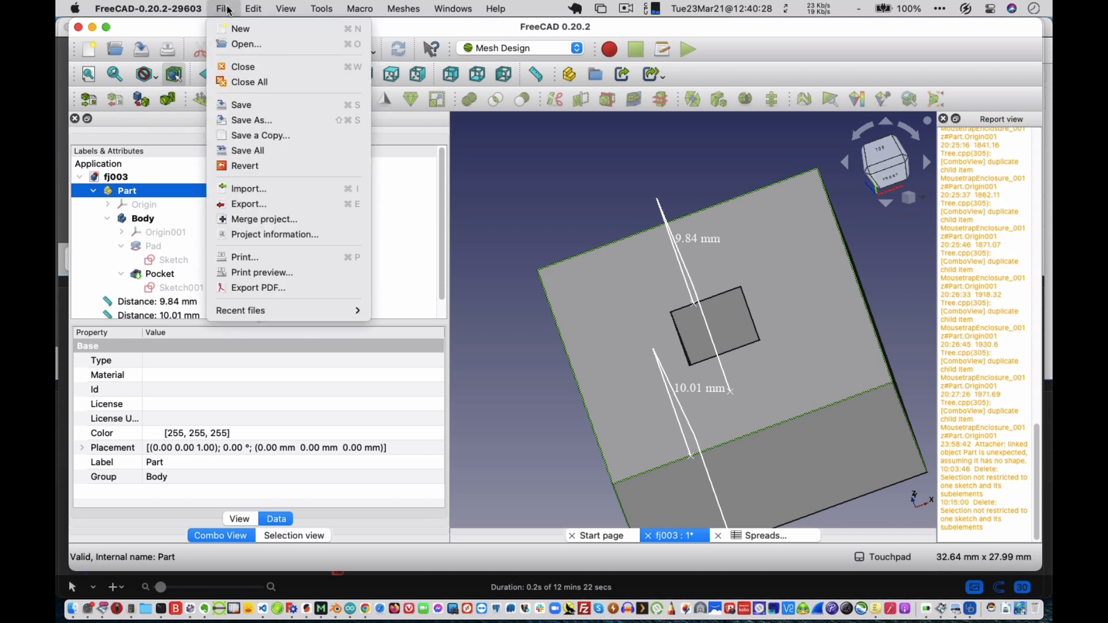
click(258, 207)
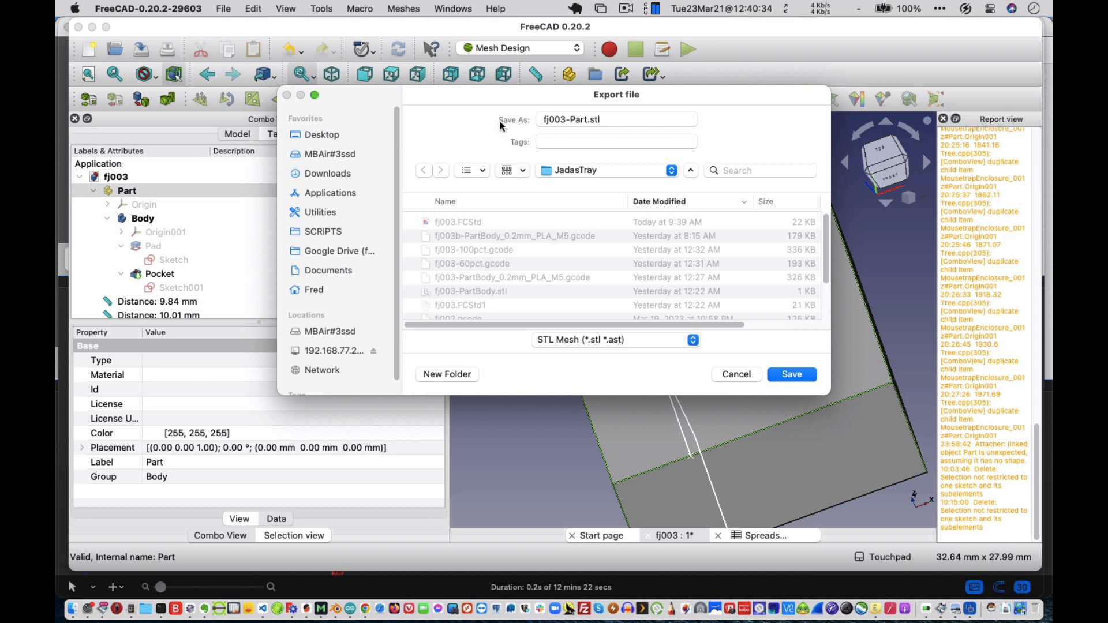
click(582, 341)
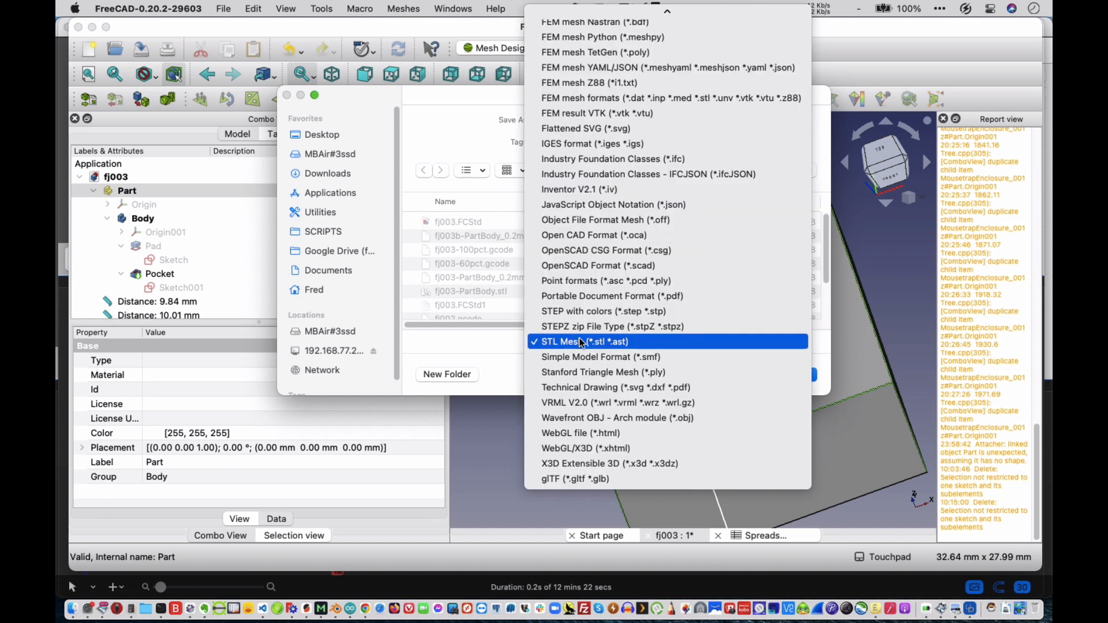
click(582, 342)
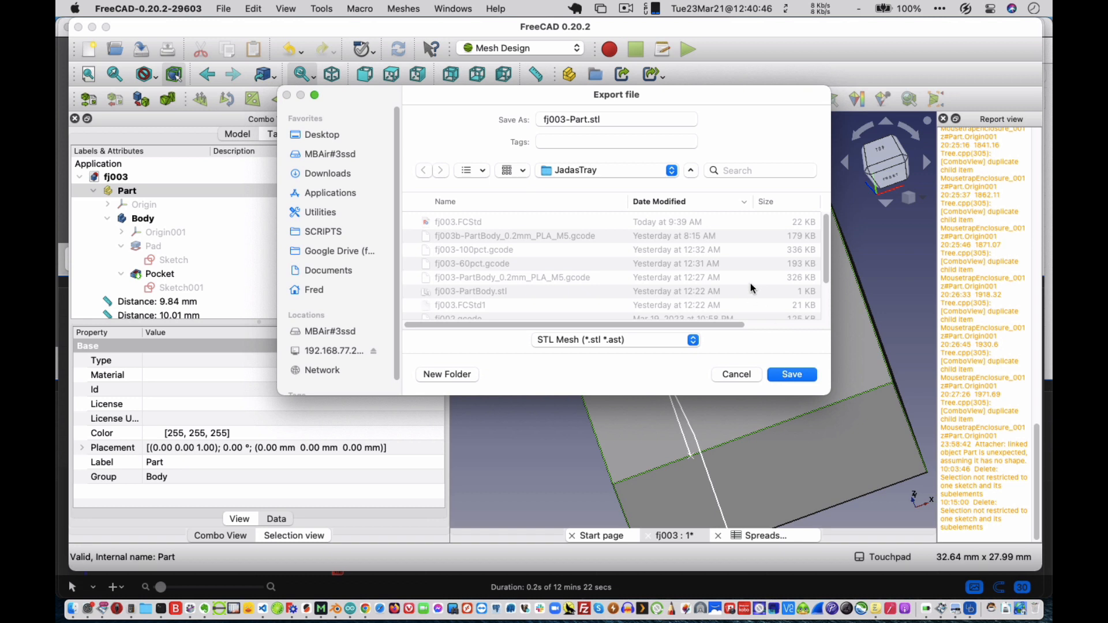
key(super+Up)
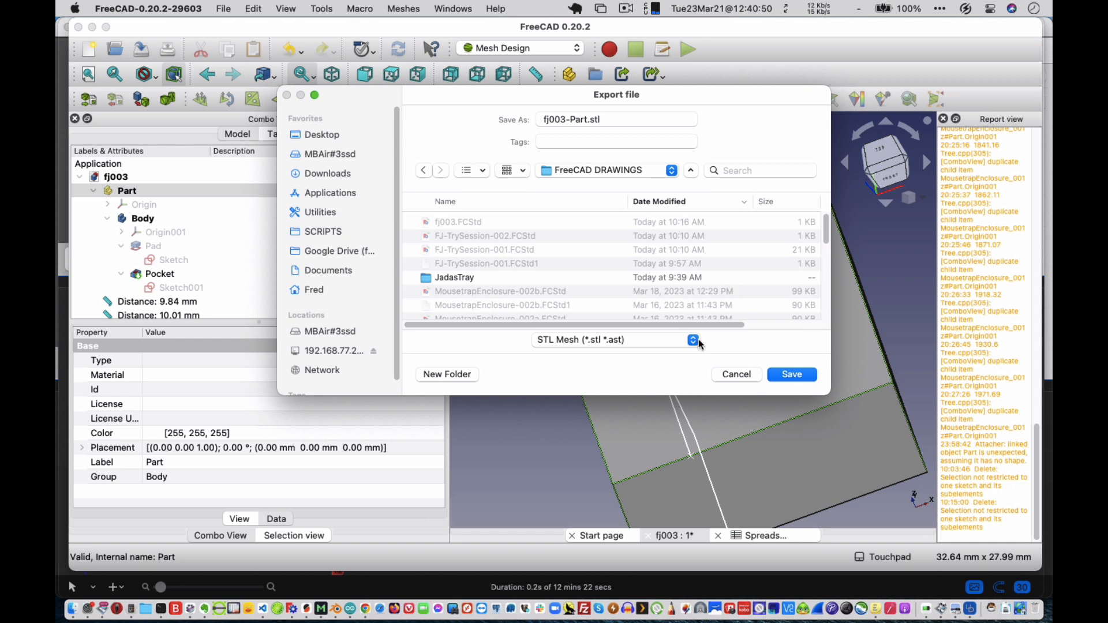
click(793, 375)
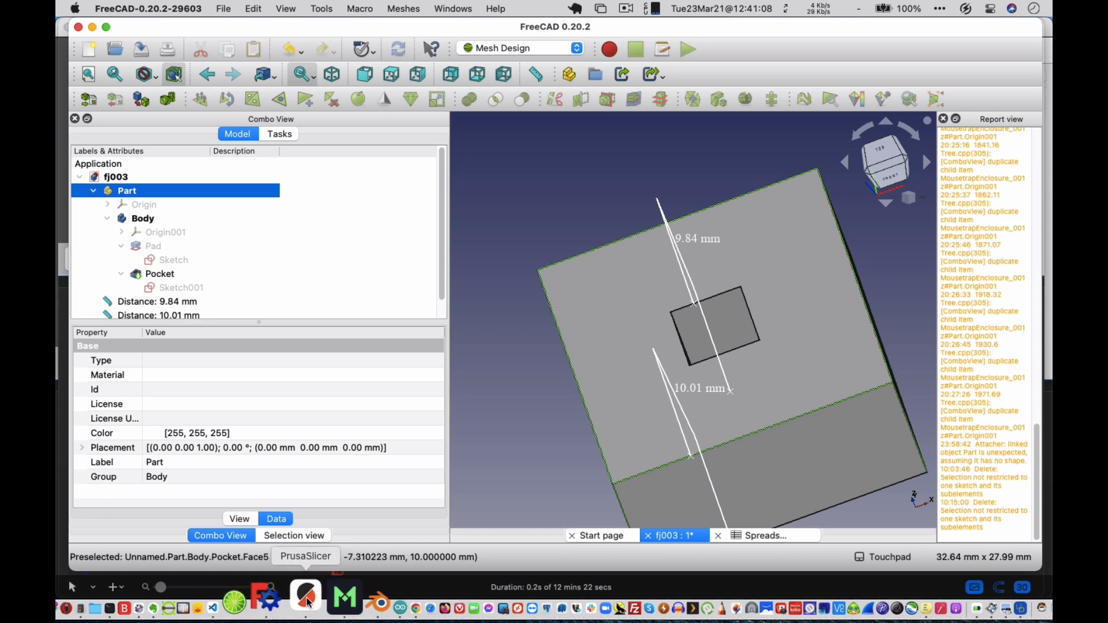
Switch to PrusaSlicer and start a new project, discarding the modified presets.
click(309, 603)
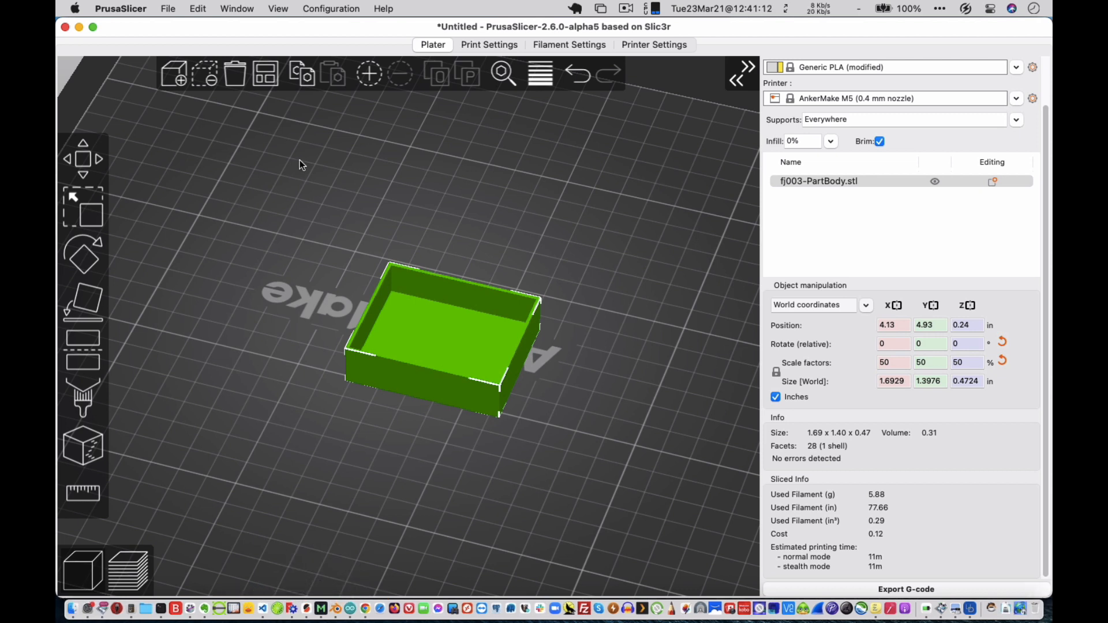
click(167, 7)
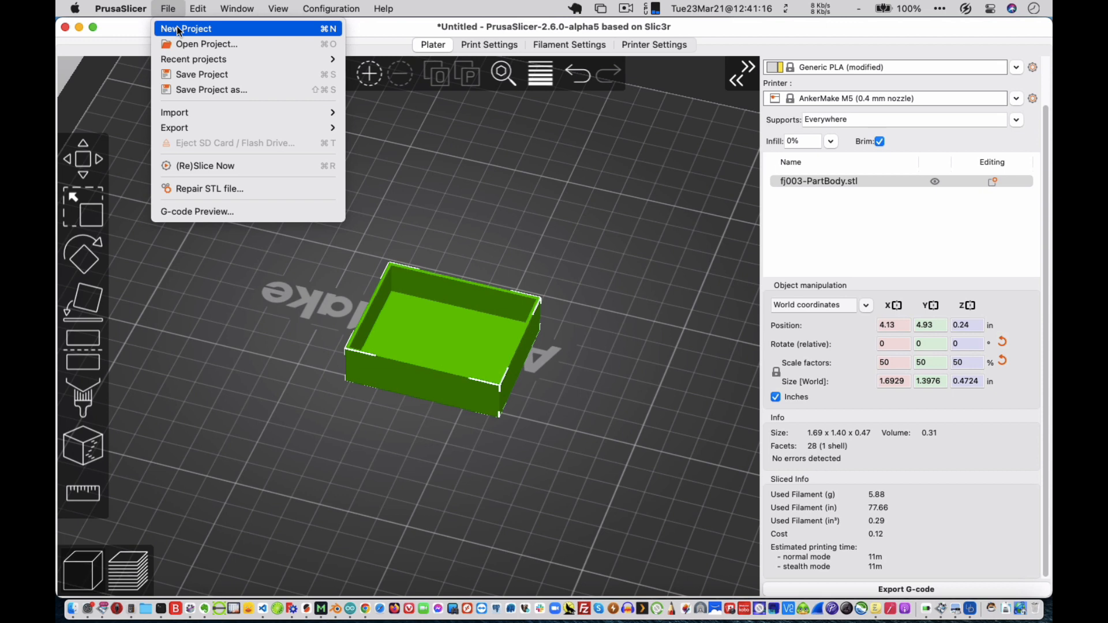
click(177, 27)
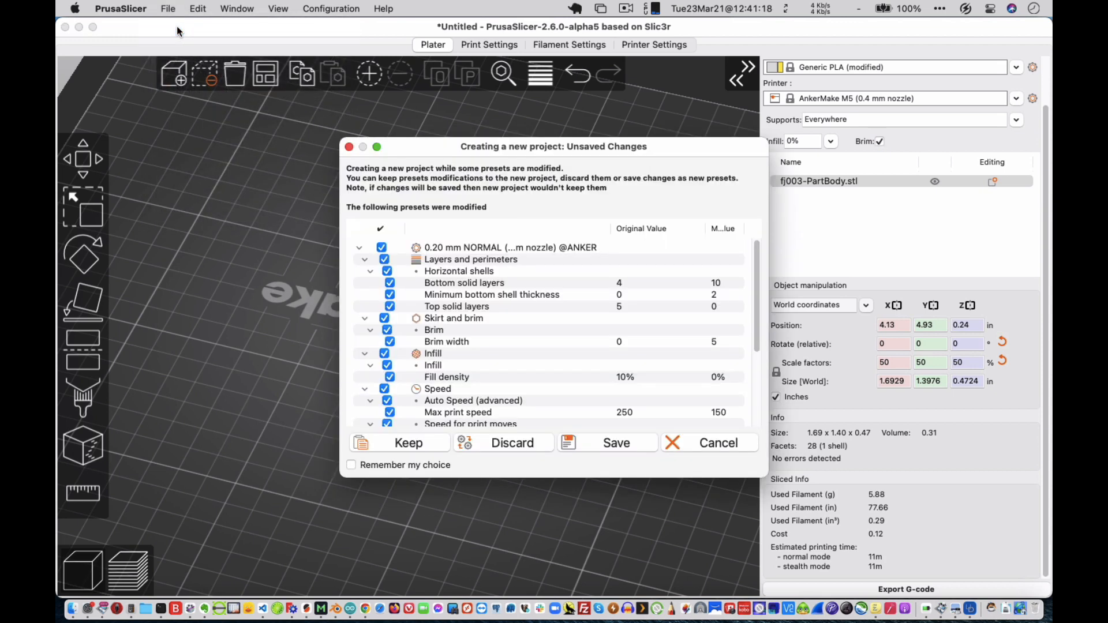
click(518, 440)
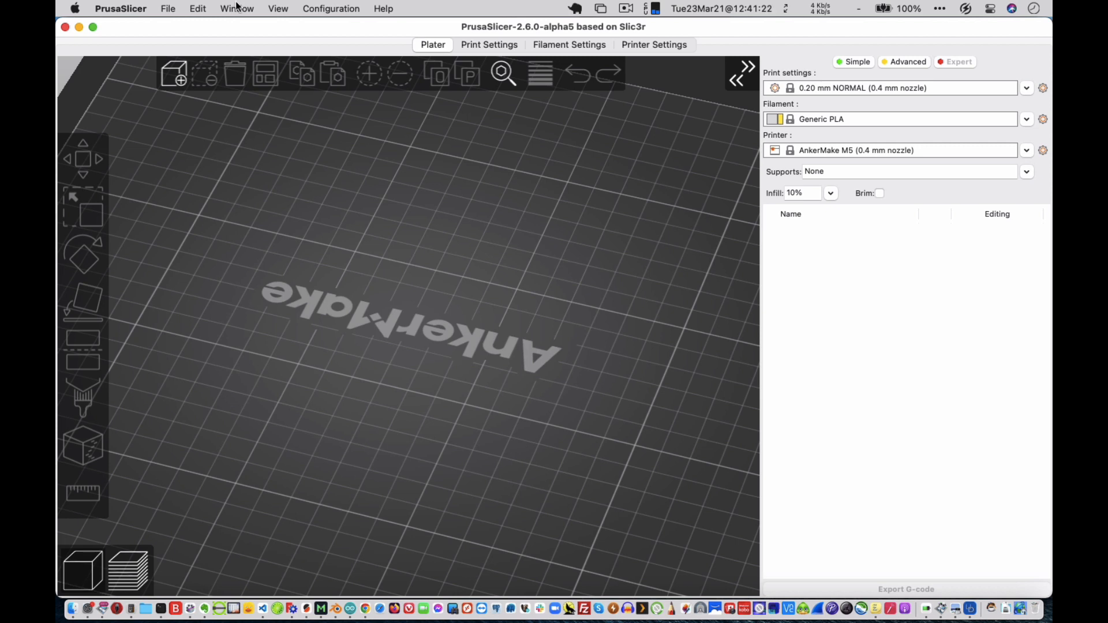
Import fj003-Part.stl from the FreeCAD DRAWINGS folder onto the print bed.
click(167, 9)
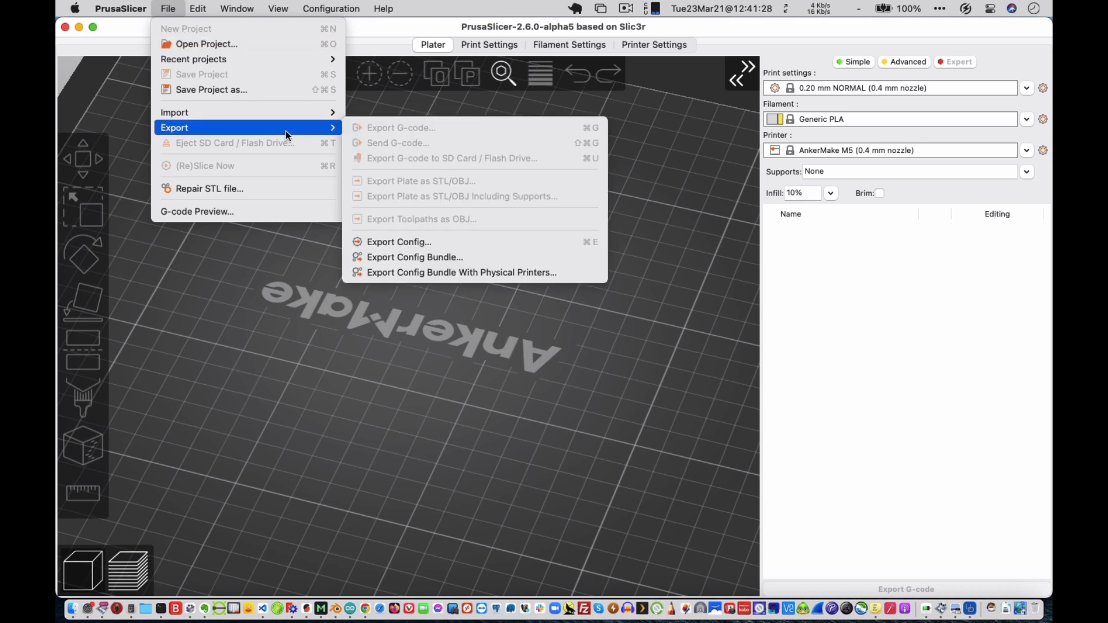
mouse_move(296, 120)
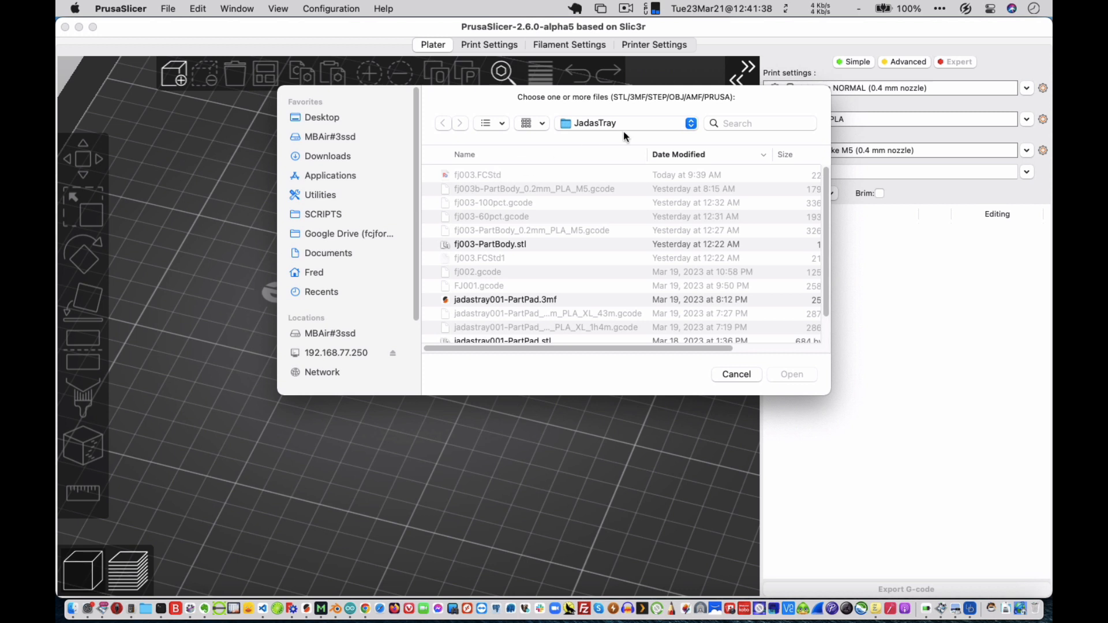
key(super+Up)
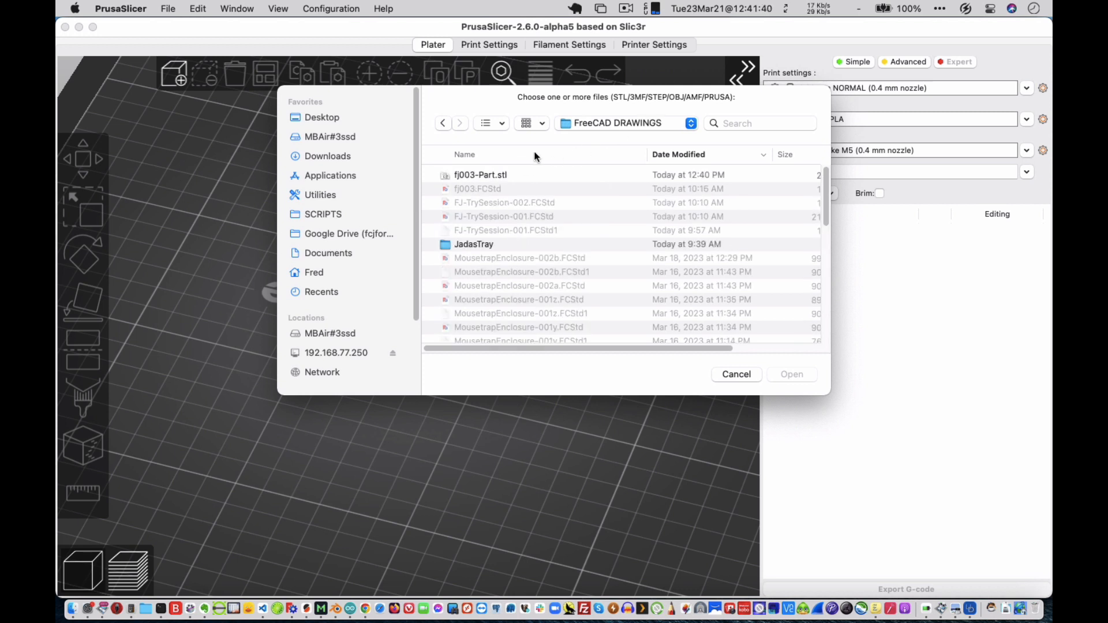
double_click(471, 177)
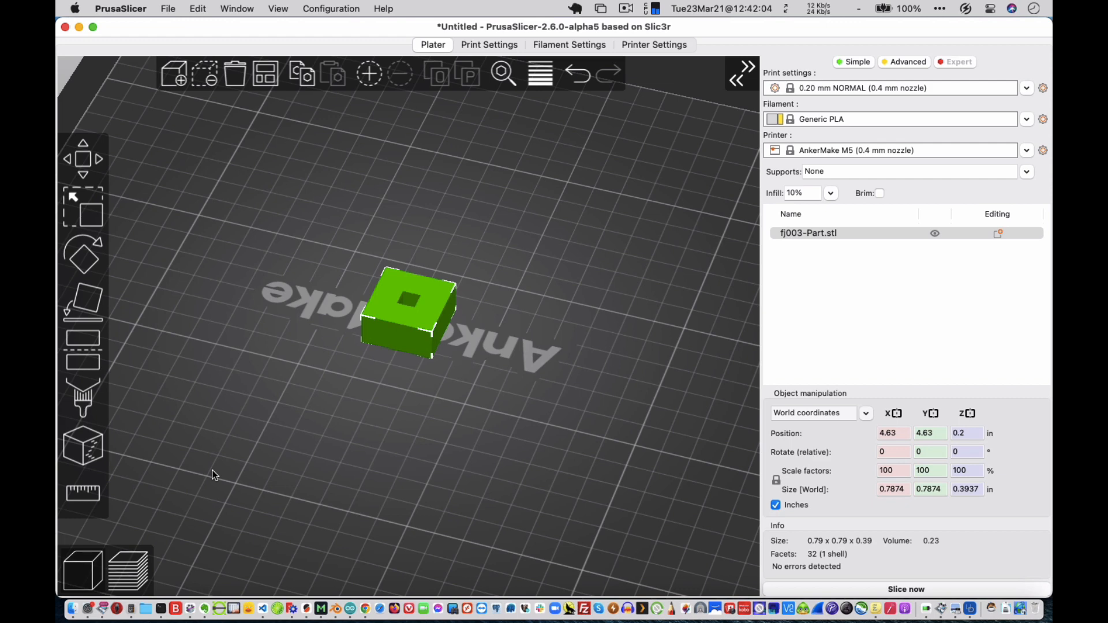
Preview the sliced layers of the block and return to the 3D editor view.
click(135, 557)
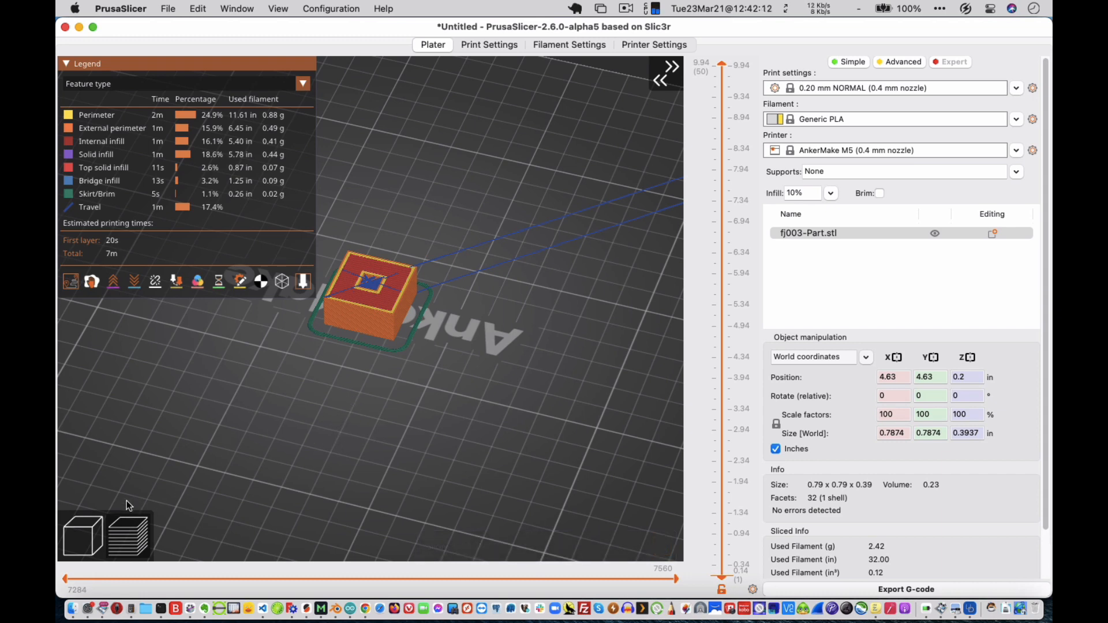
click(84, 527)
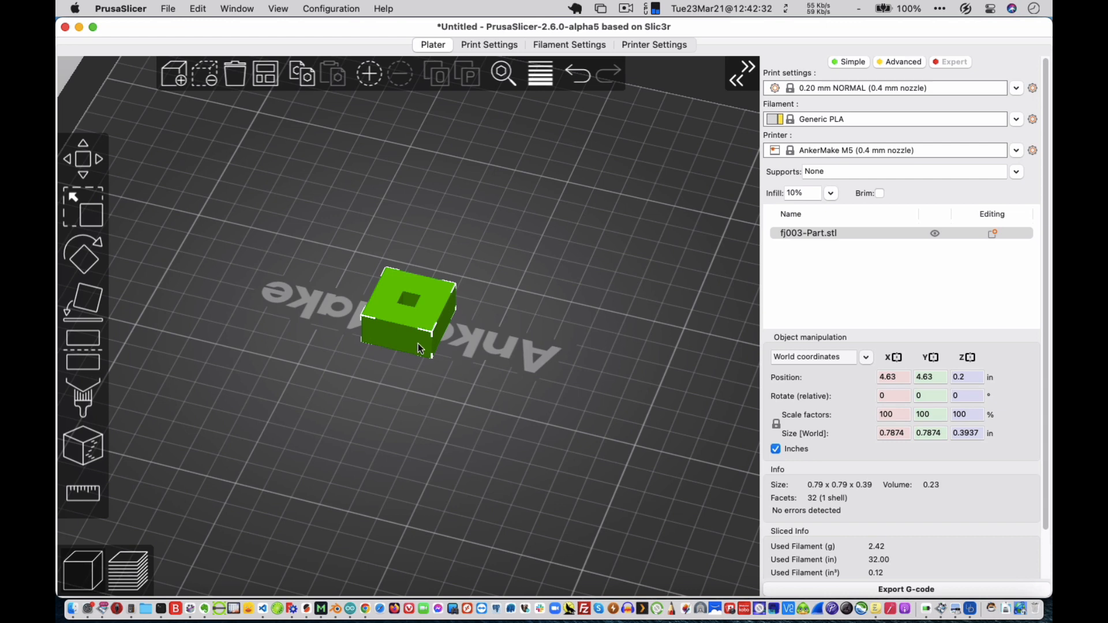
Shift the block slightly on the bed to about X 4.69 in, Y 4.59 in and slice it.
scroll(414, 359, down, 5)
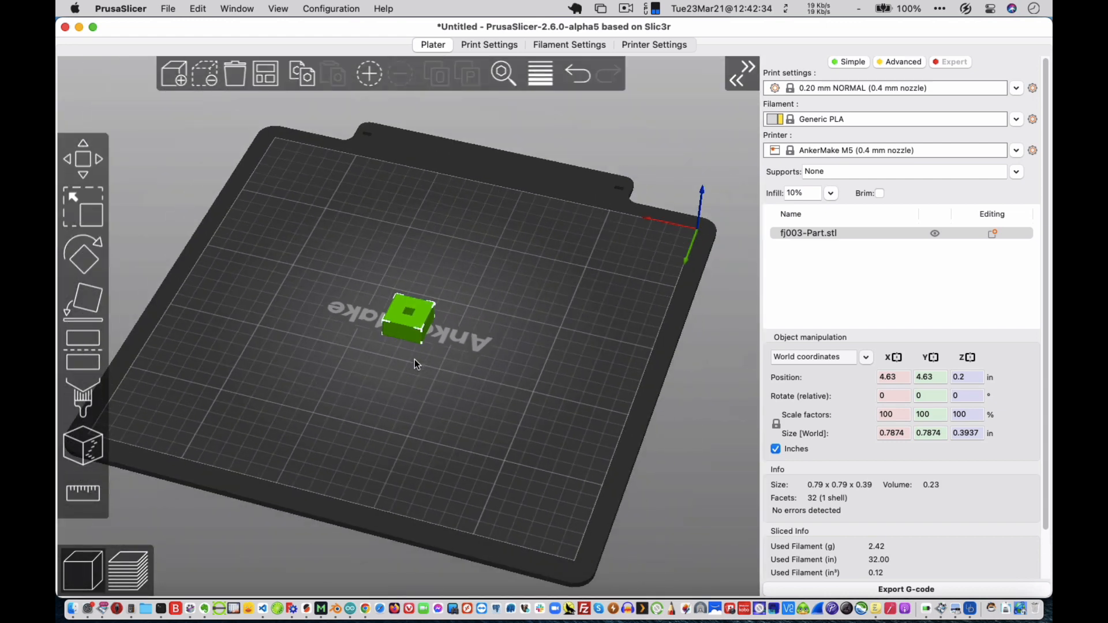
scroll(415, 359, up, 5)
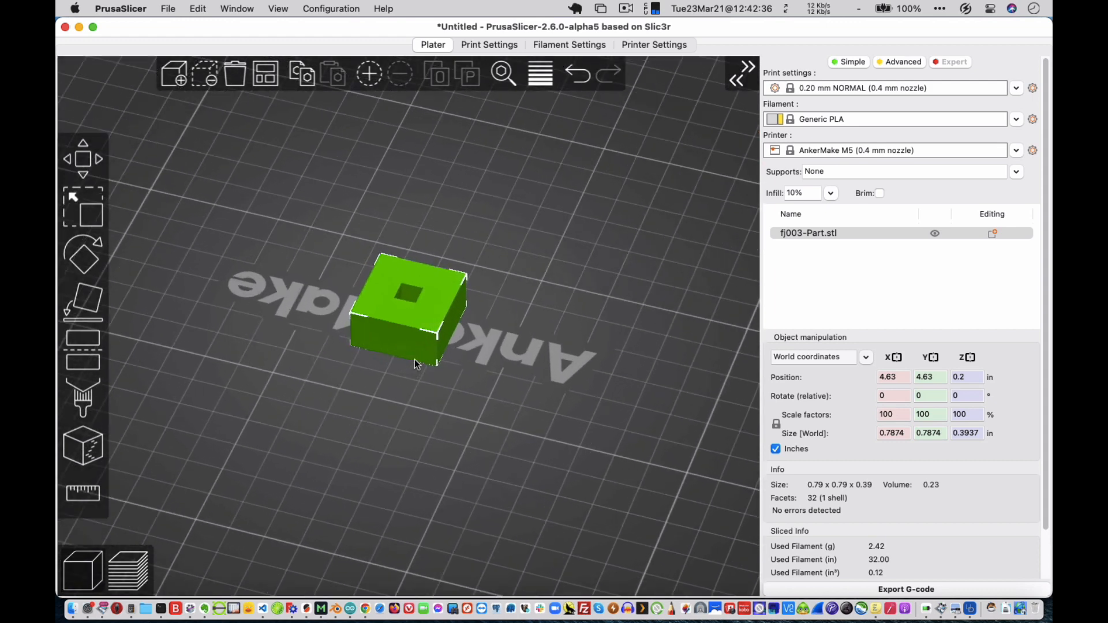
scroll(415, 360, up, 3)
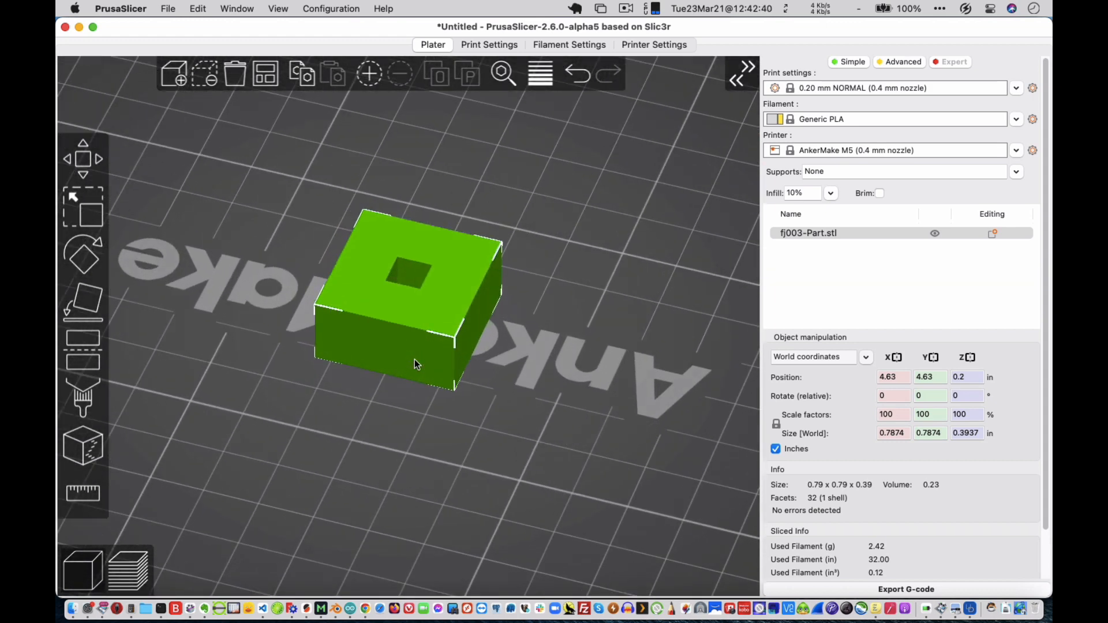
mouse_move(414, 360)
mouse_down()
mouse_move(418, 328)
mouse_move(417, 351)
mouse_move(404, 352)
mouse_up()
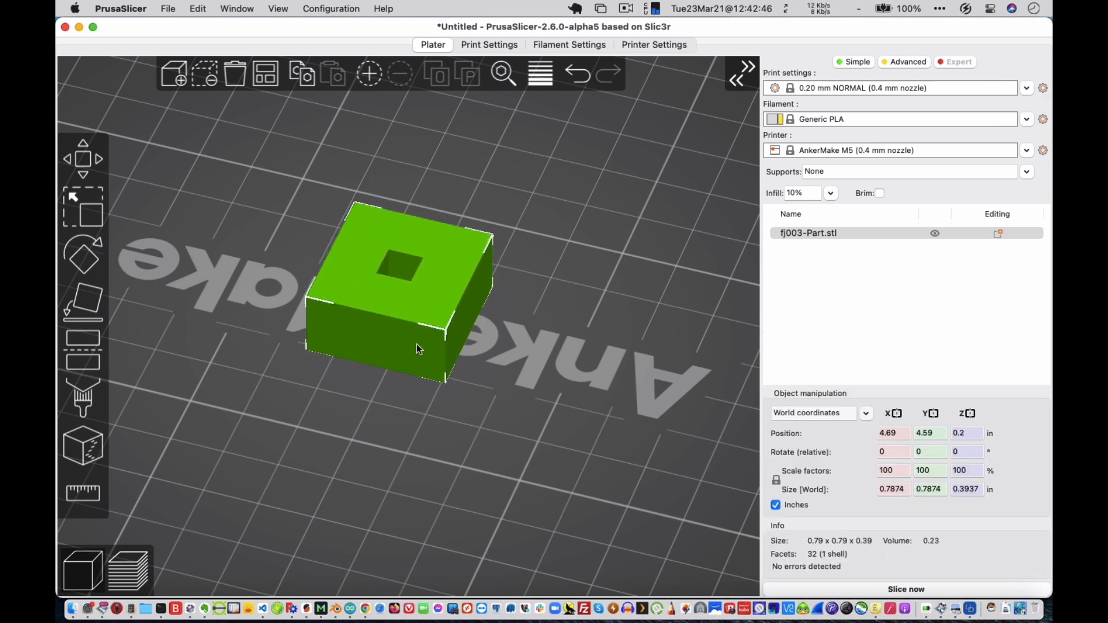
click(909, 593)
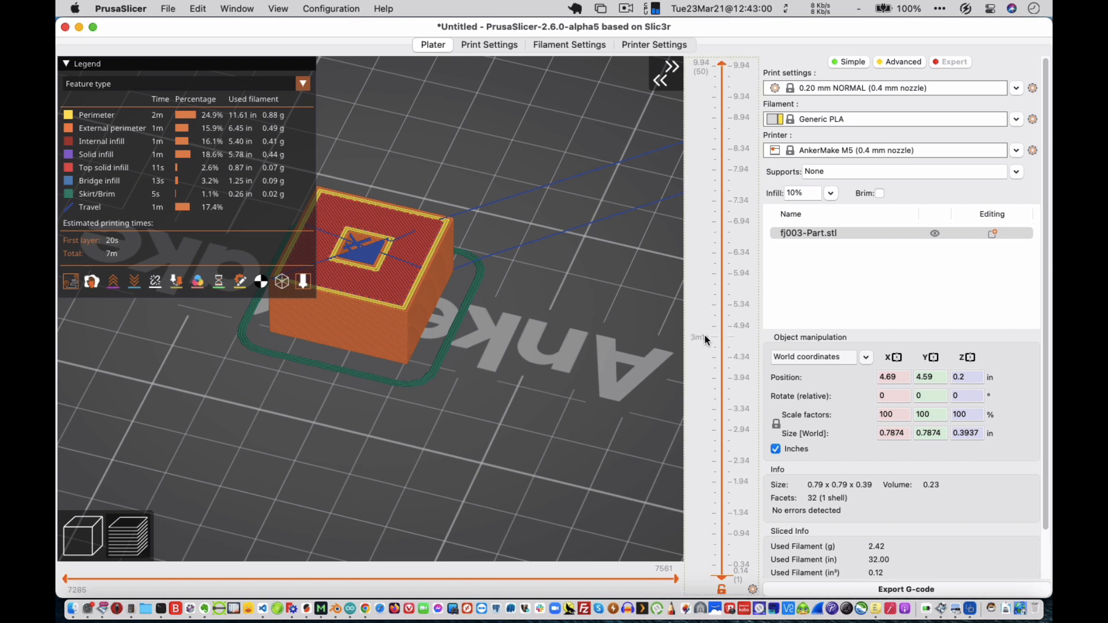
Examine the sliced block at different heights by varying the lower limit of the displayed layer range.
click(722, 337)
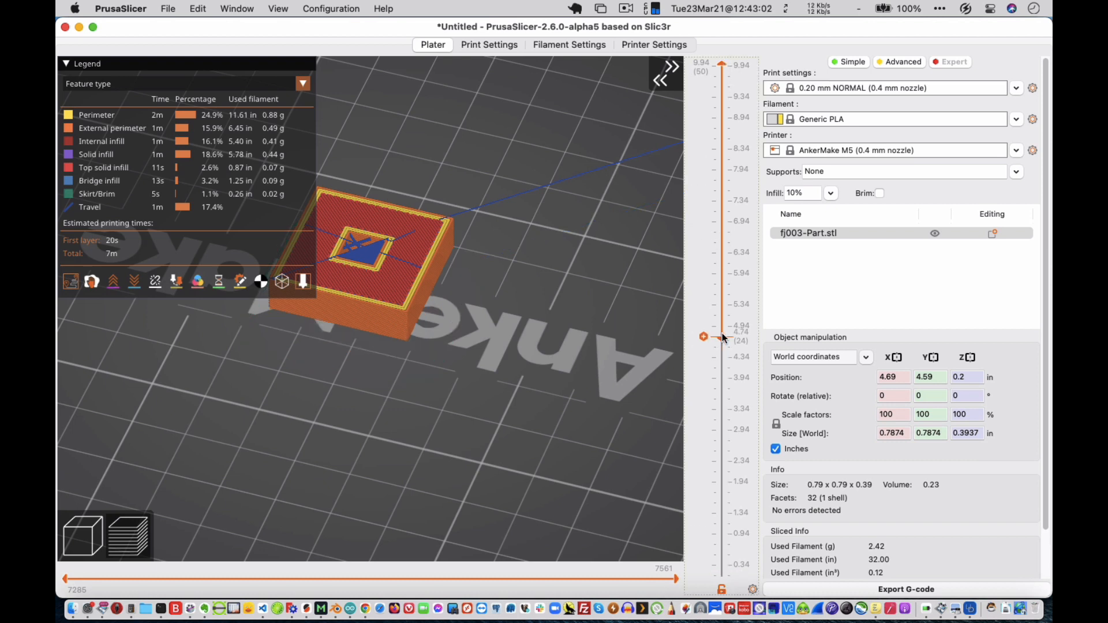
scroll(722, 337, up, 8)
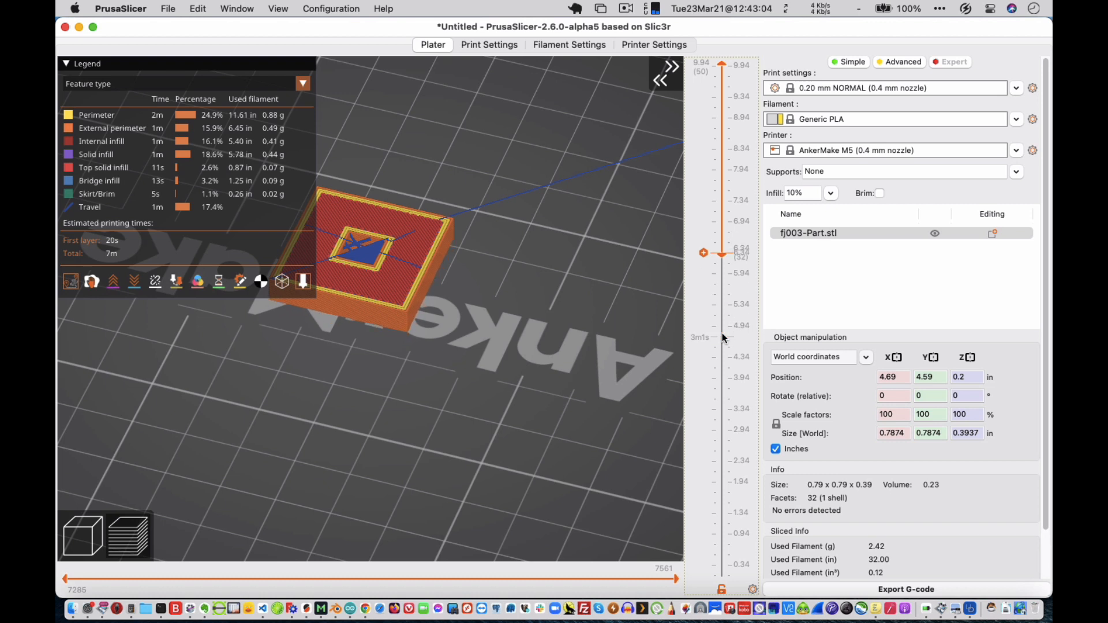
scroll(722, 336, down, 20)
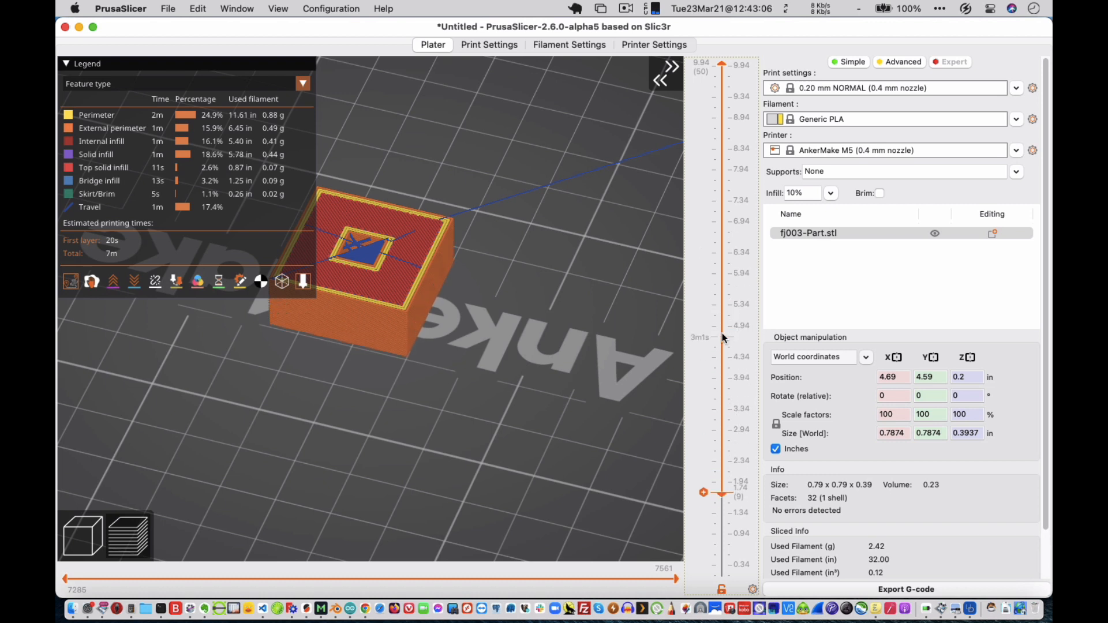
scroll(722, 337, down, 8)
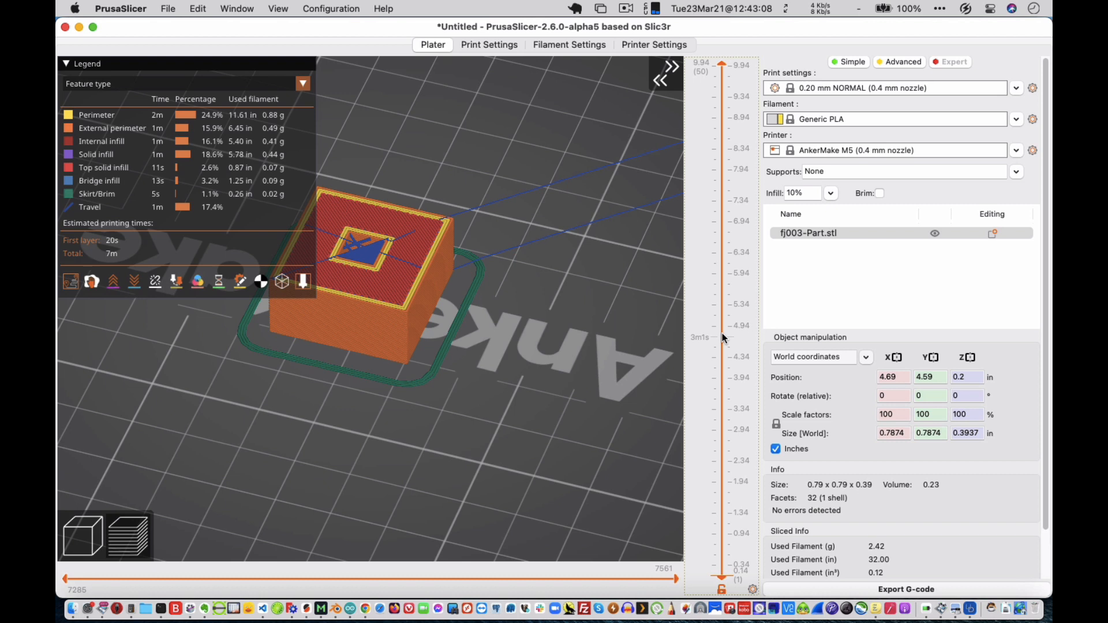
scroll(722, 337, up, 16)
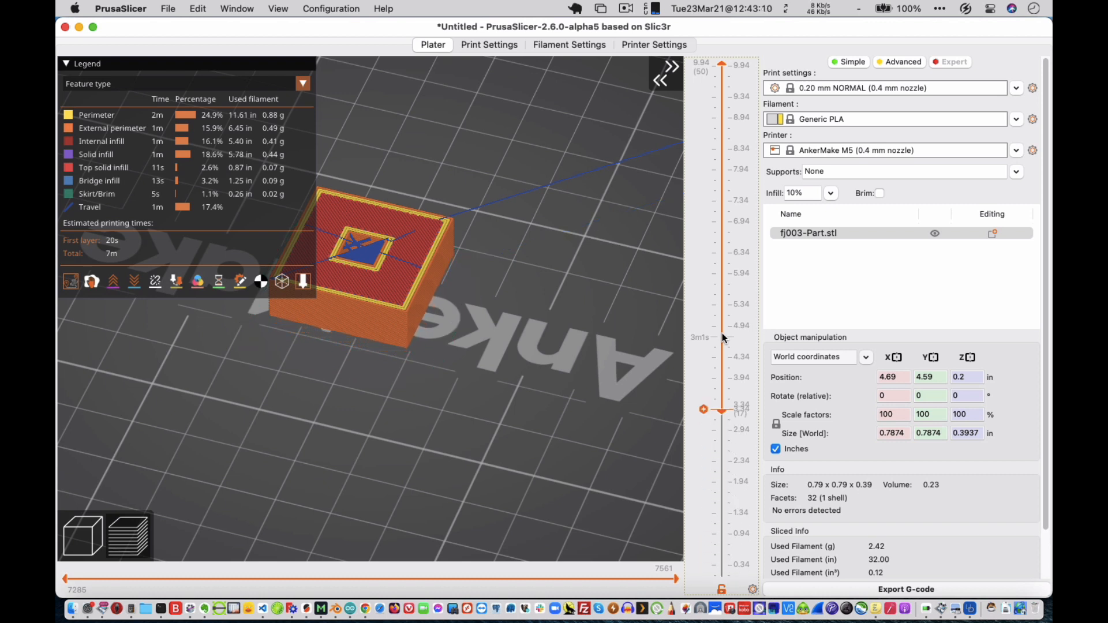
scroll(721, 336, up, 20)
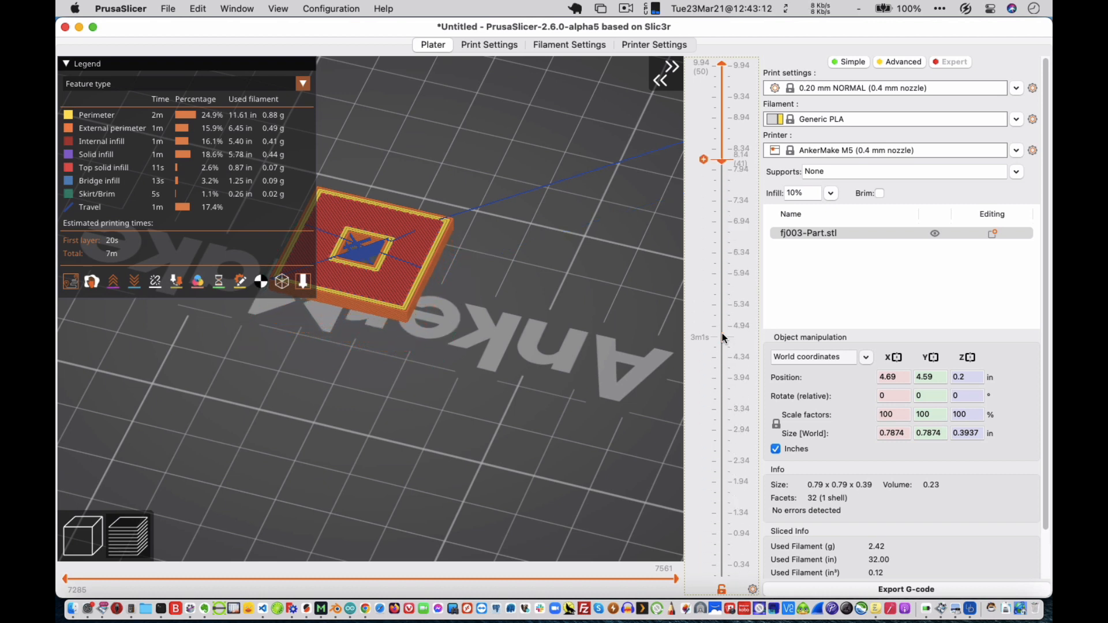
scroll(722, 335, down, 11)
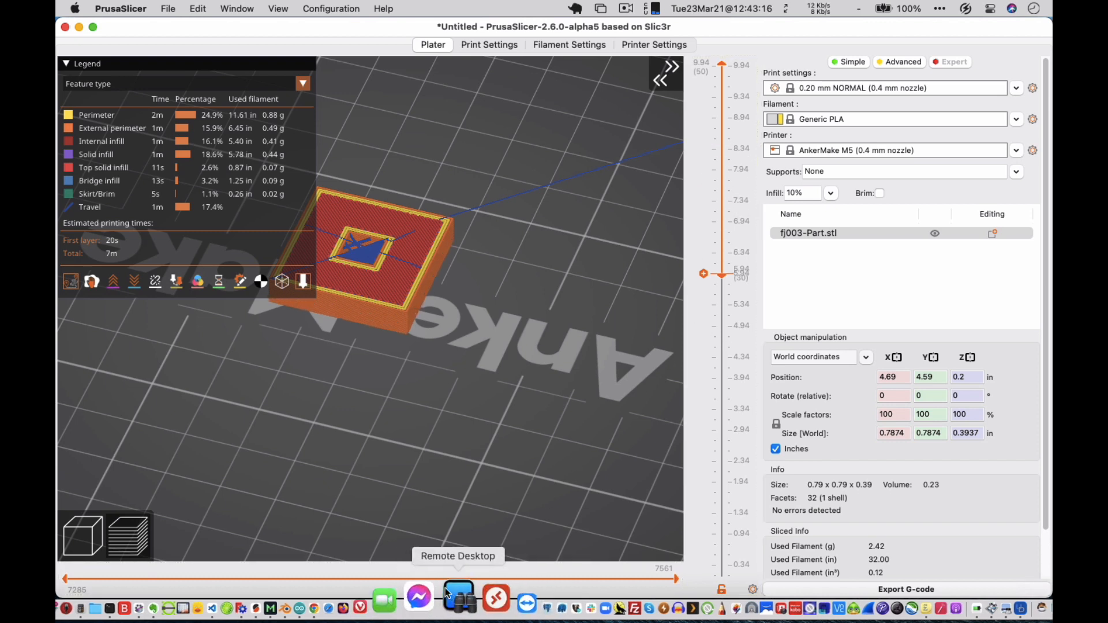
Step forwards and backwards through the top layer's toolpath moves to examine the nozzle path and G-code lines.
click(417, 577)
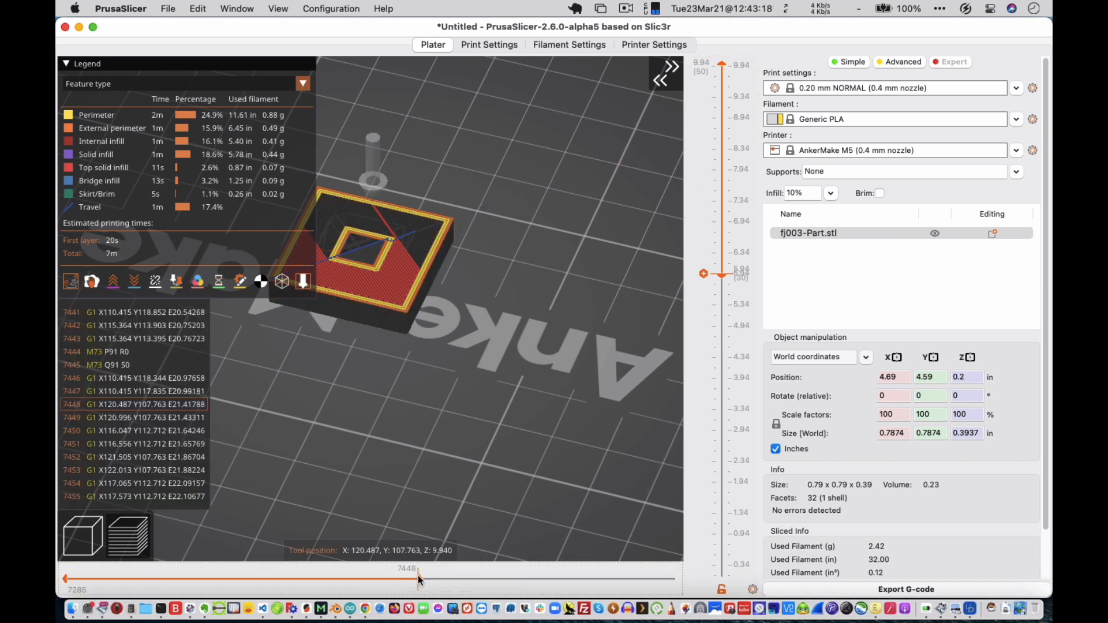
key(Right)
key(Right)
key(Right)
key(Right)
key(Right)
key(Right)
key(Right)
key(Right)
key(Right)
key(Right)
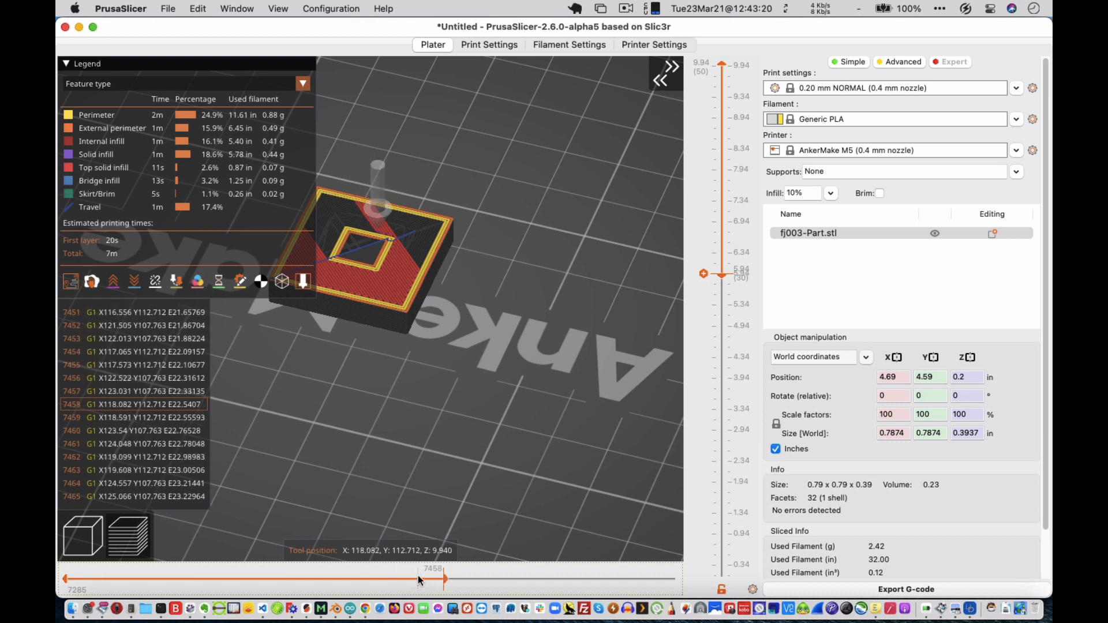
key(Left)
key(Left)
key(Left)
key(Left)
key(Left)
key(Left)
key(Left)
key(Left)
key(Left)
key(Left)
key(Left)
key(Left)
key(Left)
key(Left)
key(Left)
key(Left)
key(Left)
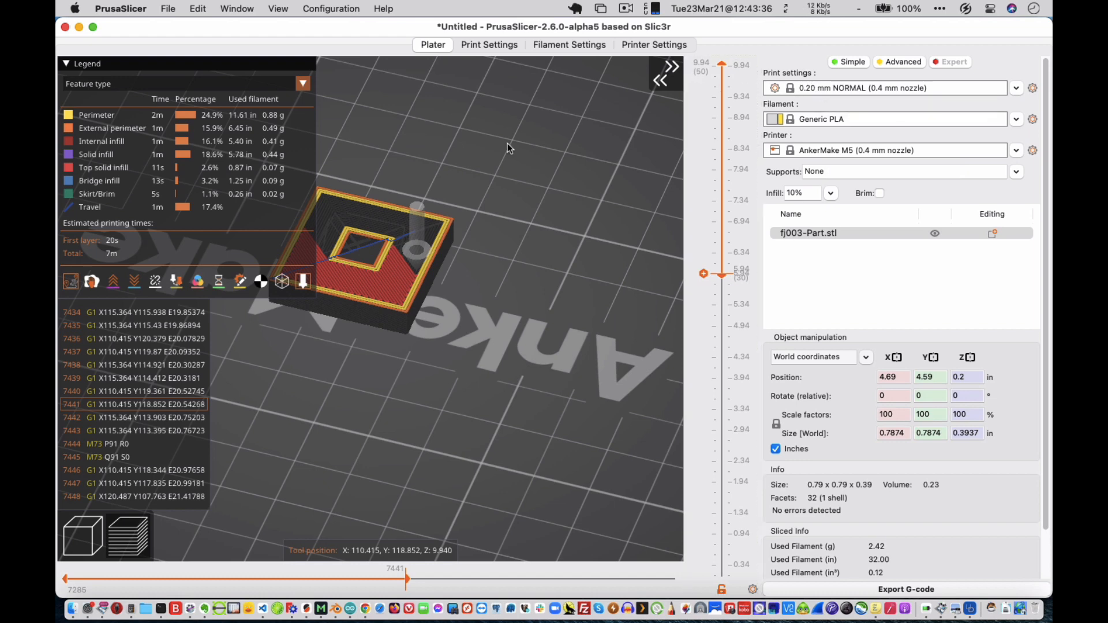
Review the print, filament and printer settings, and return to the sliced preview.
click(480, 44)
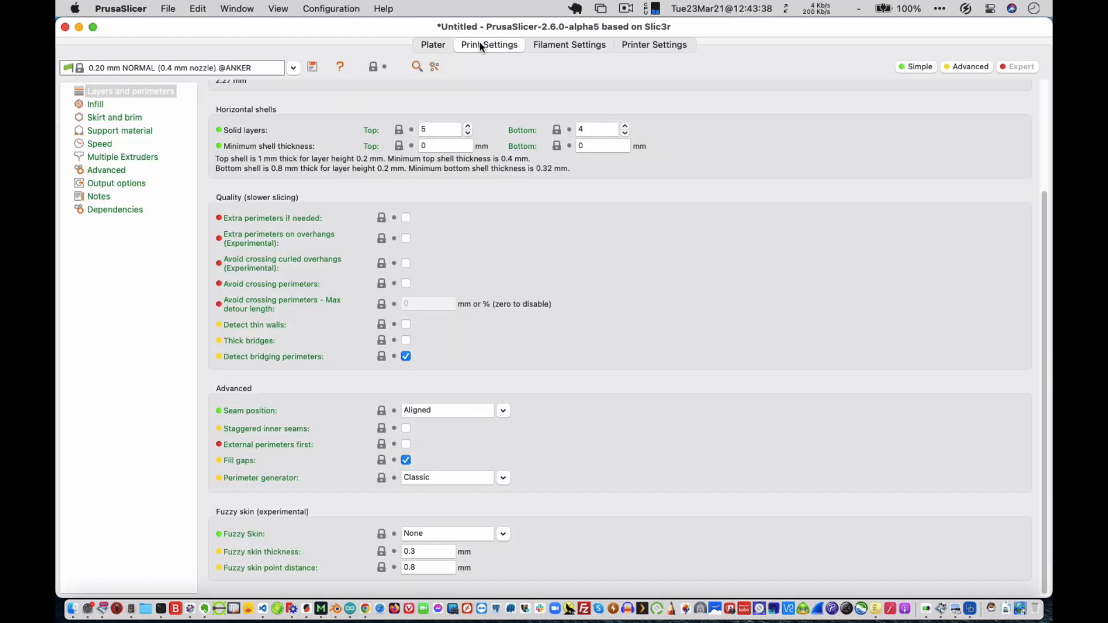
click(545, 43)
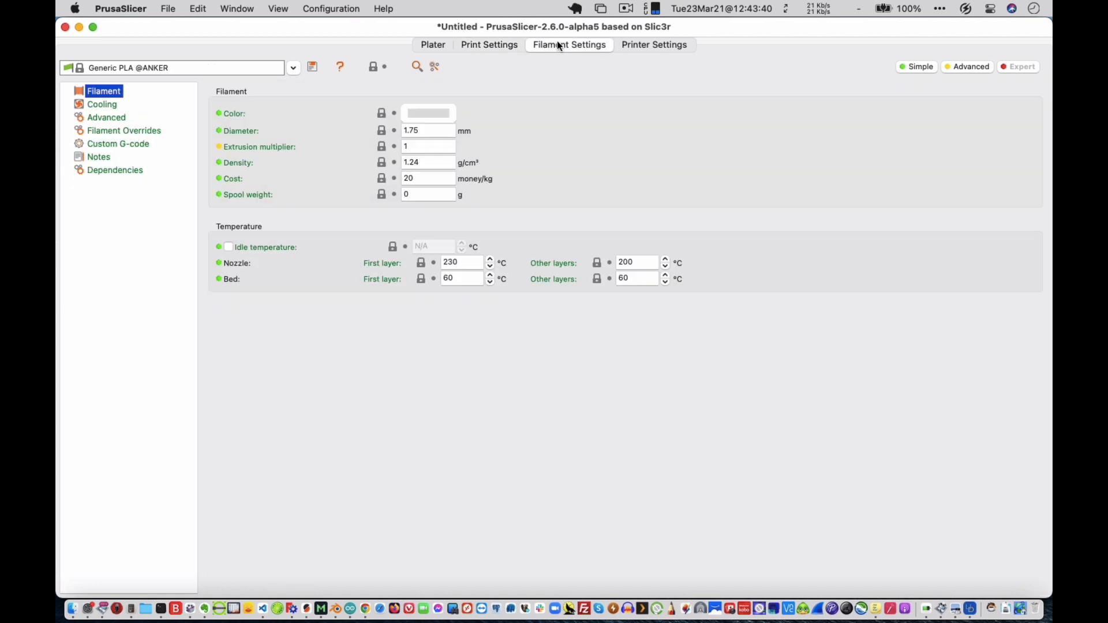
click(645, 52)
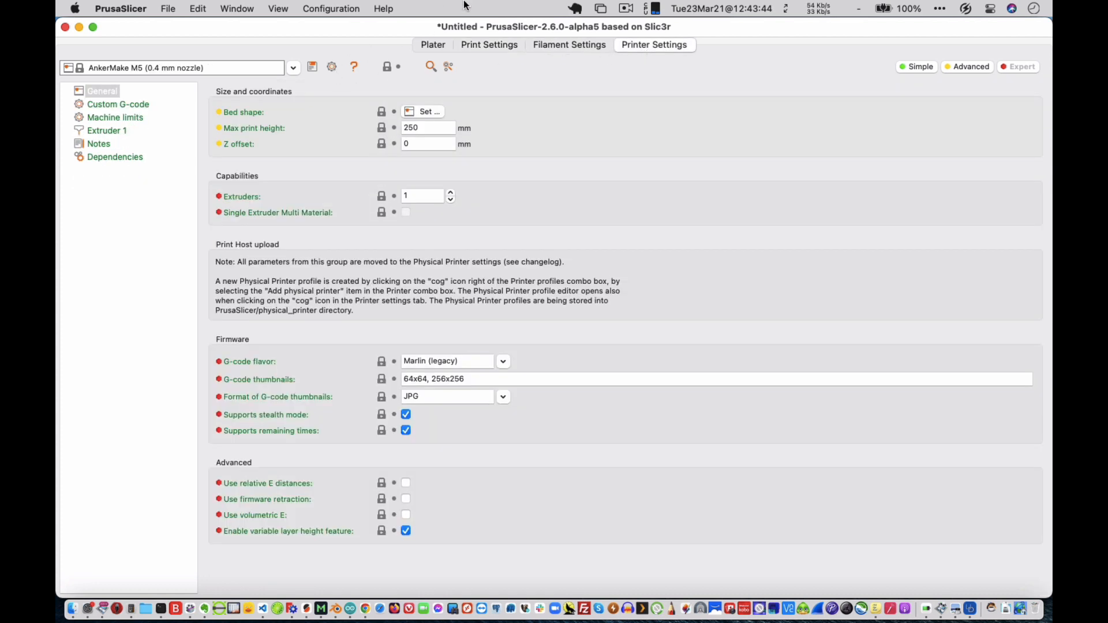
click(434, 48)
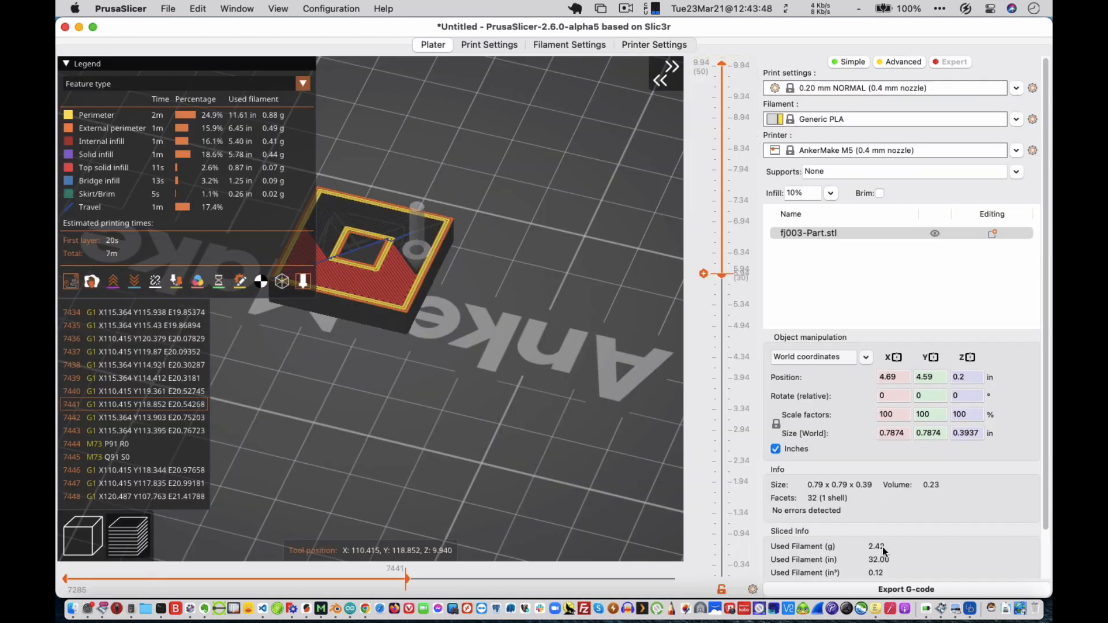
Export the G-code as fj003-Part_0.2mm_PLA_M5.gcode in the FreeCAD DRAWINGS folder.
click(897, 589)
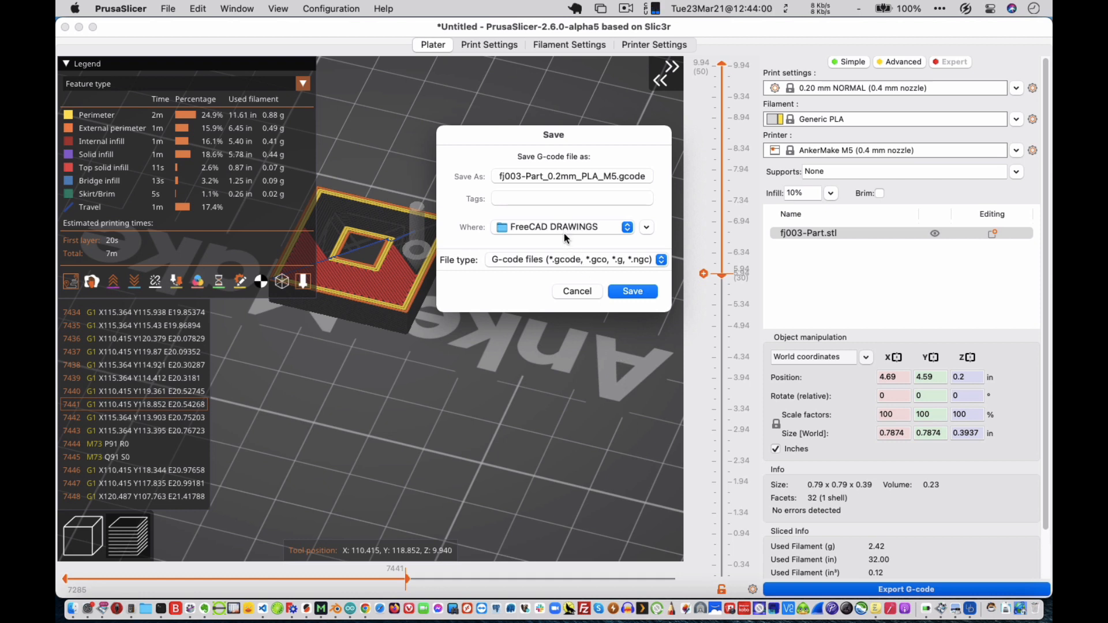
click(555, 176)
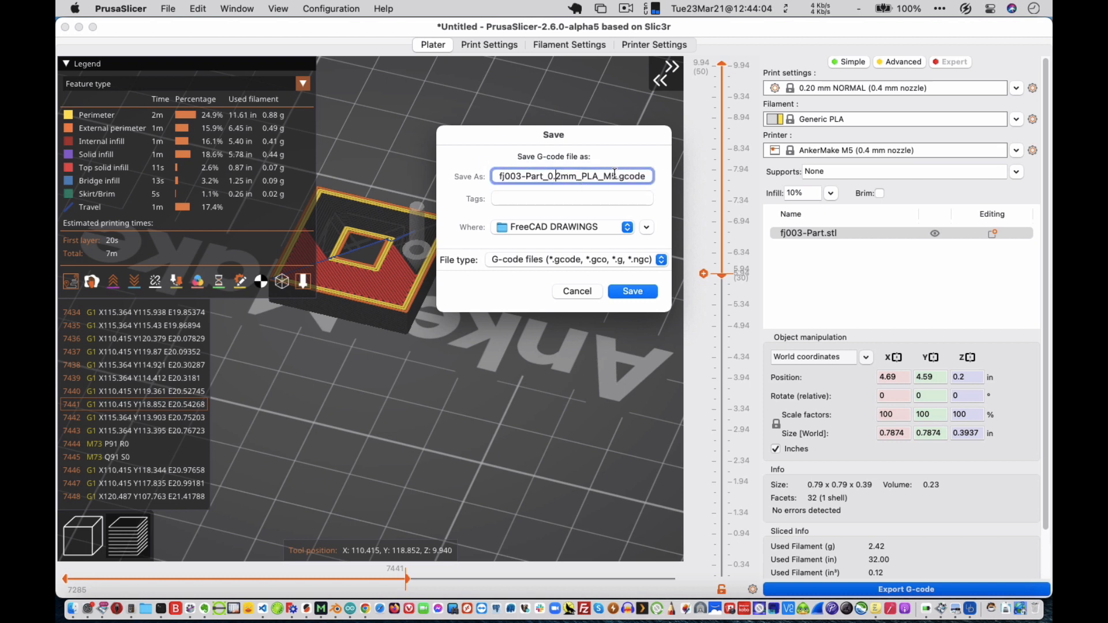
click(615, 175)
text(5)
click(630, 292)
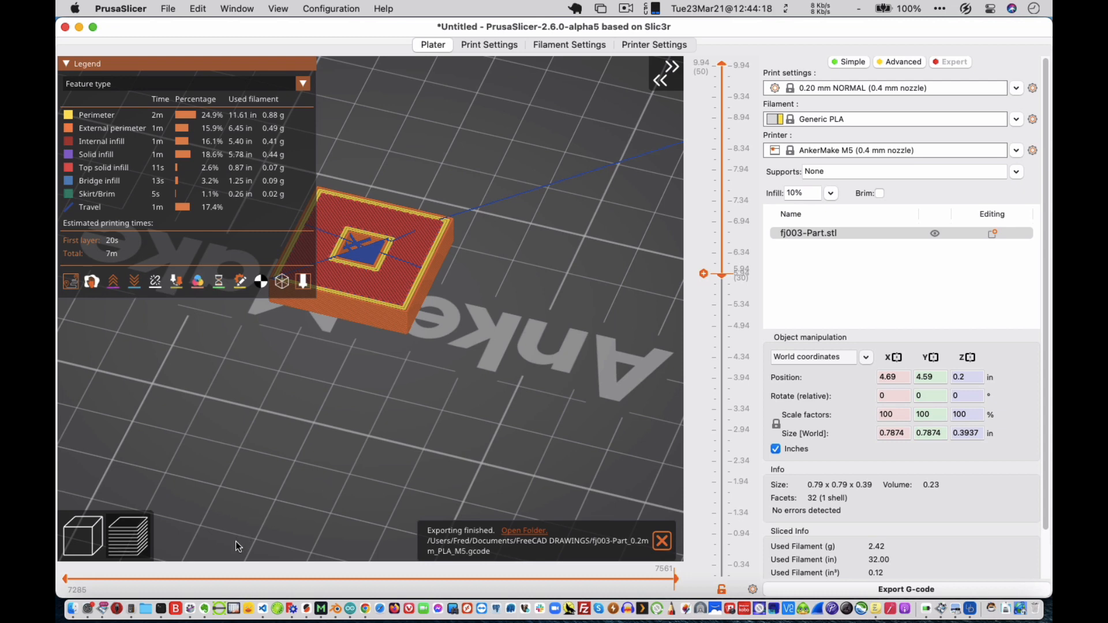
Switch to AnkerMake and load fj003-Part_0.2mm_PLA_M5.gcode from the computer's Documents/FreeCAD DRAWINGS folder for printing on the AnkerMake M5.
click(319, 596)
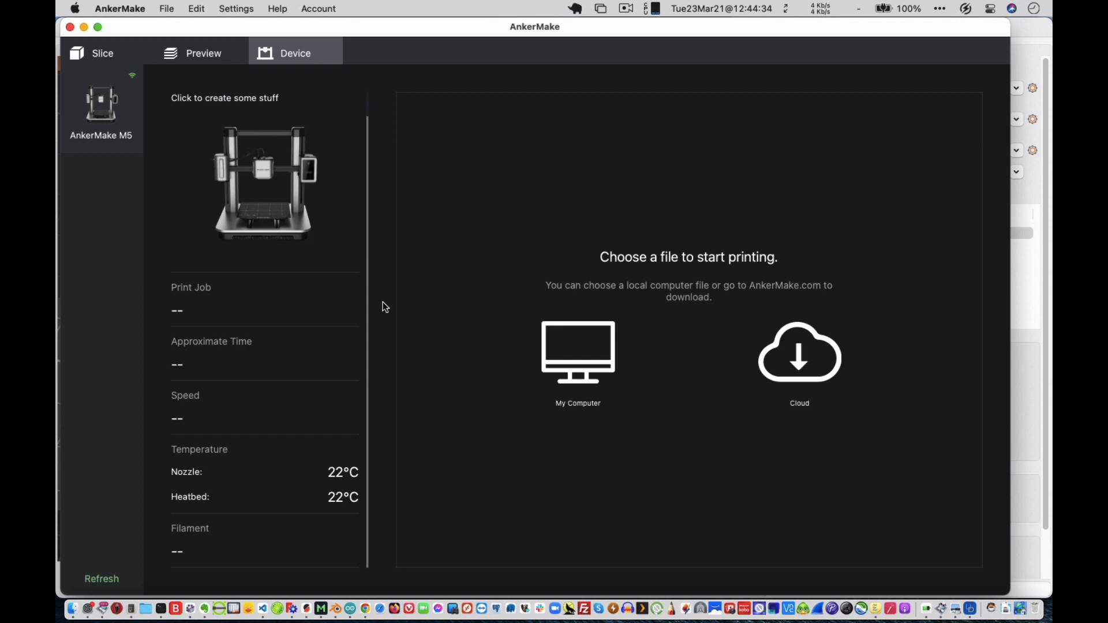
click(575, 334)
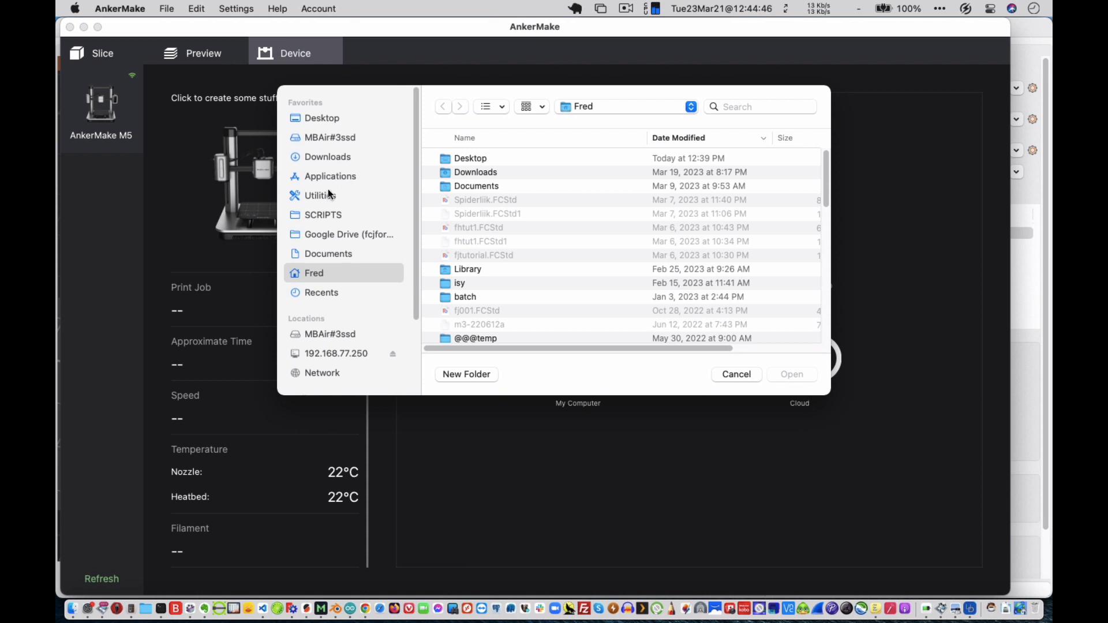
click(332, 252)
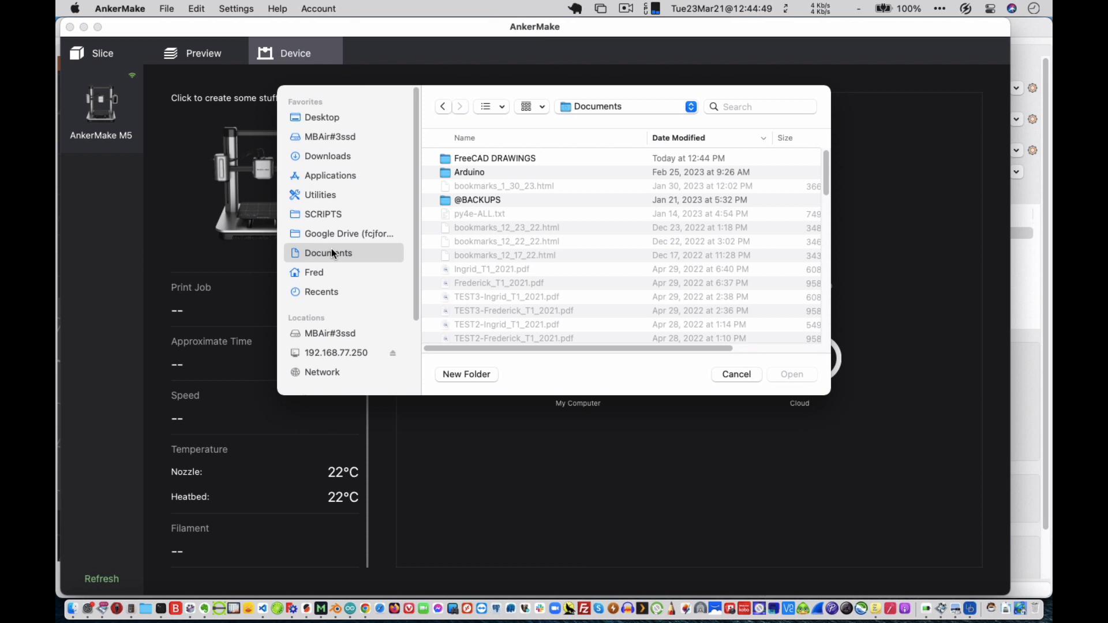
double_click(516, 156)
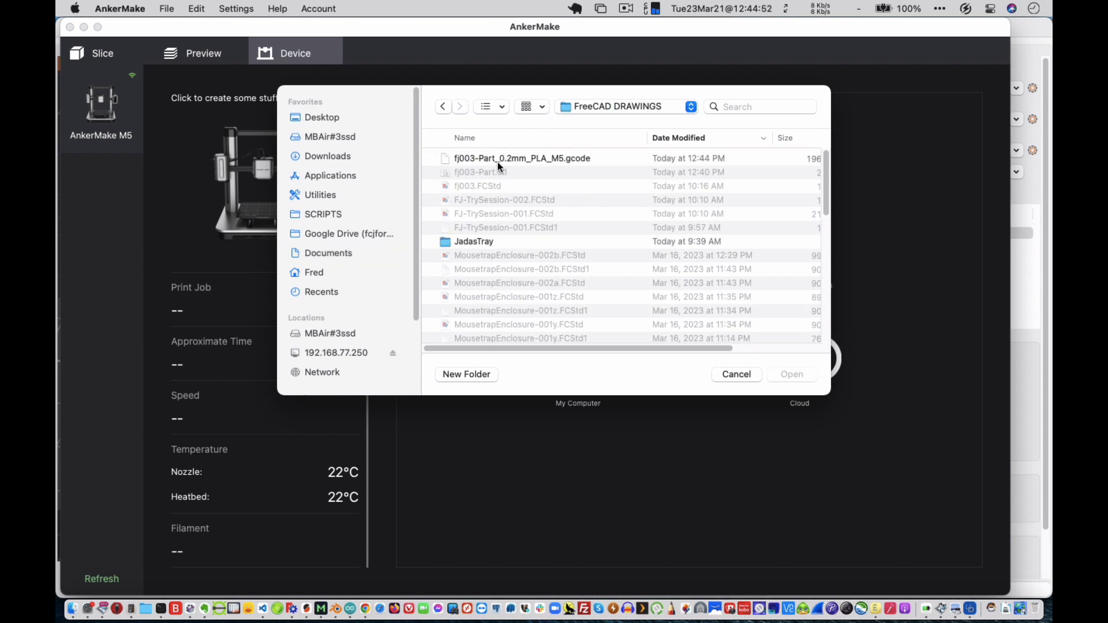
click(507, 159)
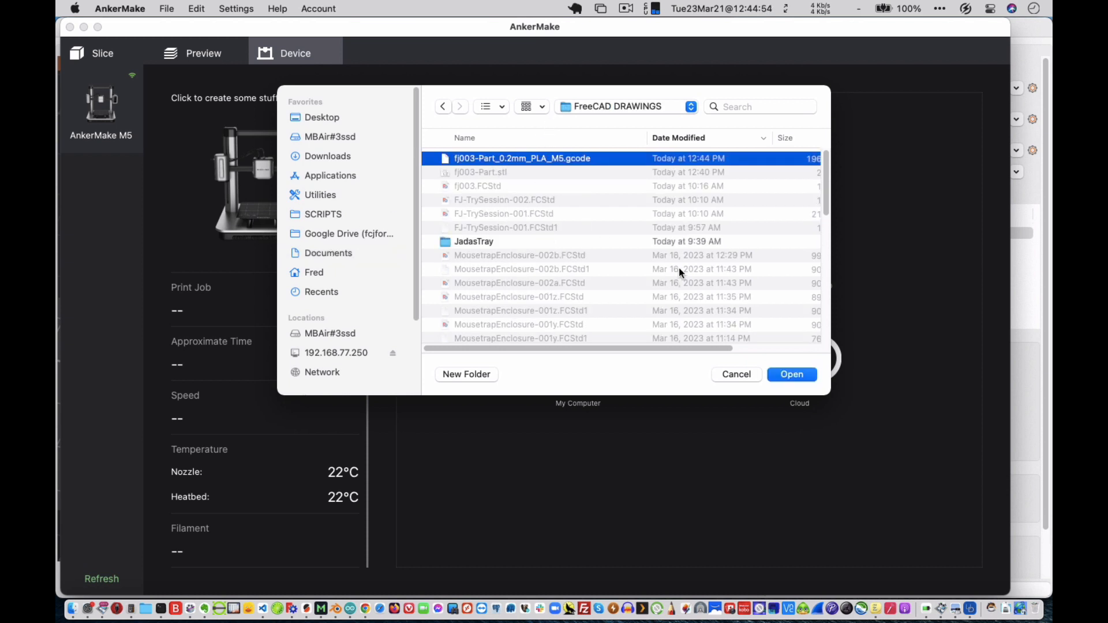
click(799, 375)
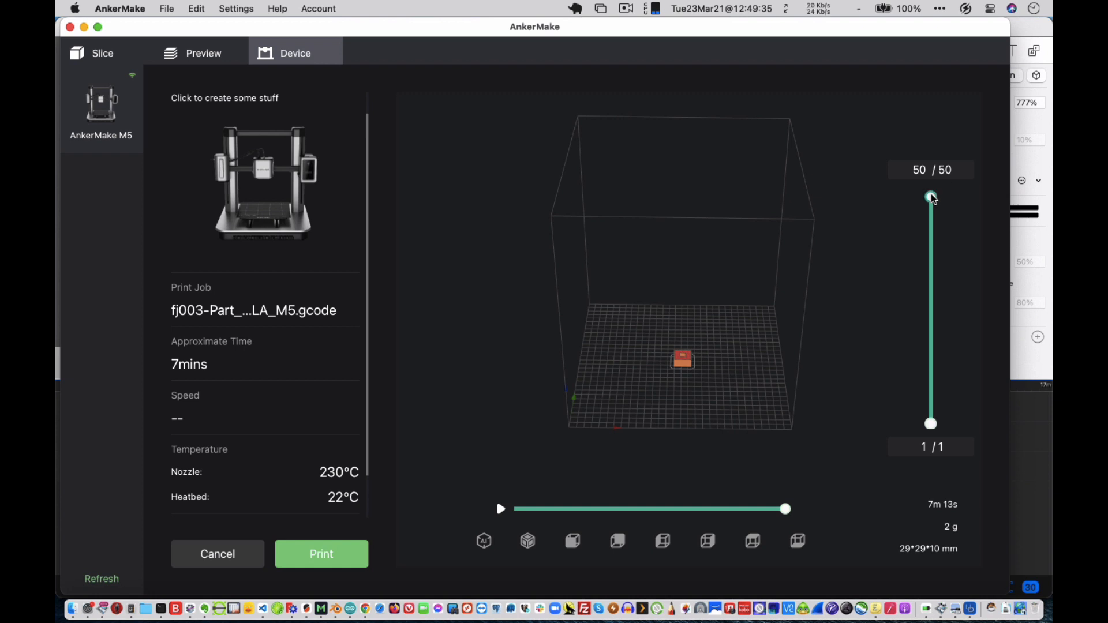
Examine the tray model in the slicing preview by lowering the displayed layers to 42 and briefly playing the toolpath animation.
mouse_move(931, 196)
mouse_down()
mouse_move(931, 286)
mouse_move(939, 192)
mouse_up()
click(211, 60)
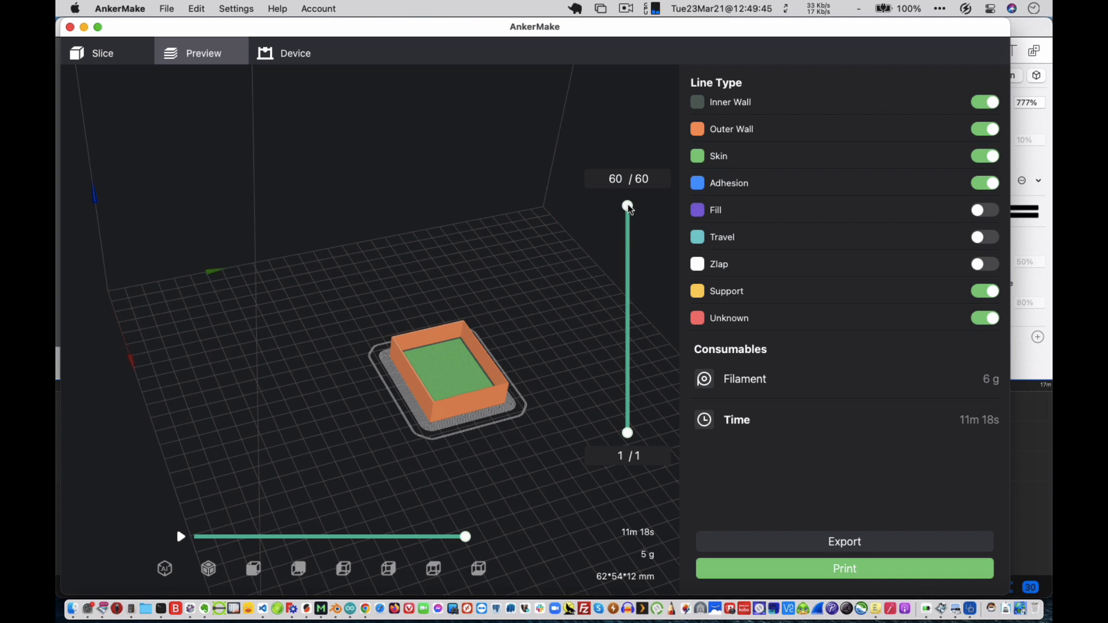
drag(628, 207, 644, 274)
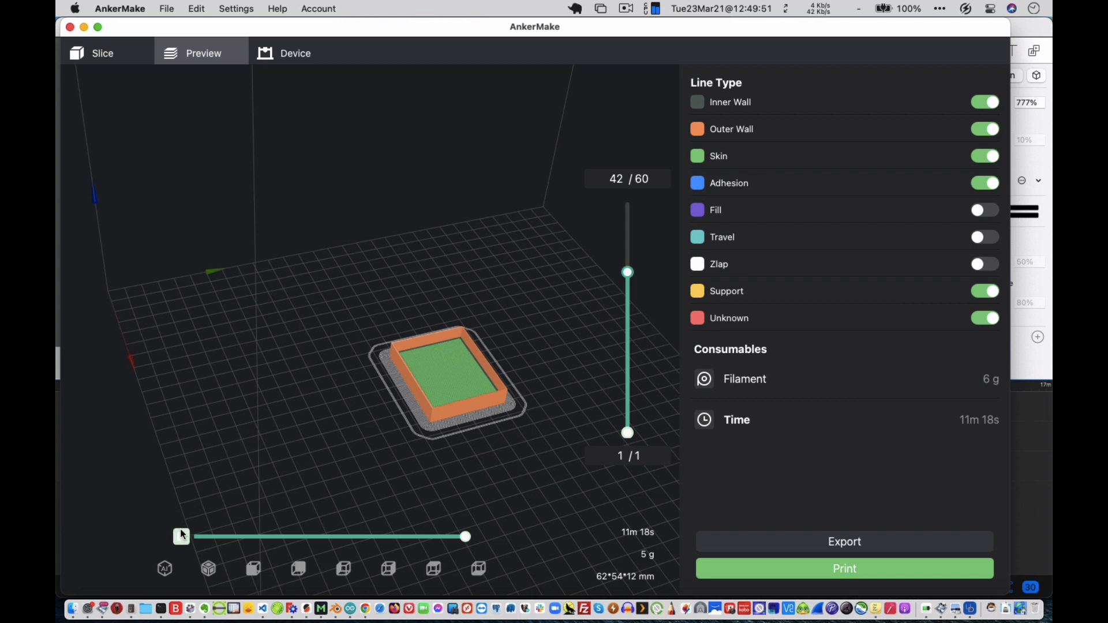
click(181, 534)
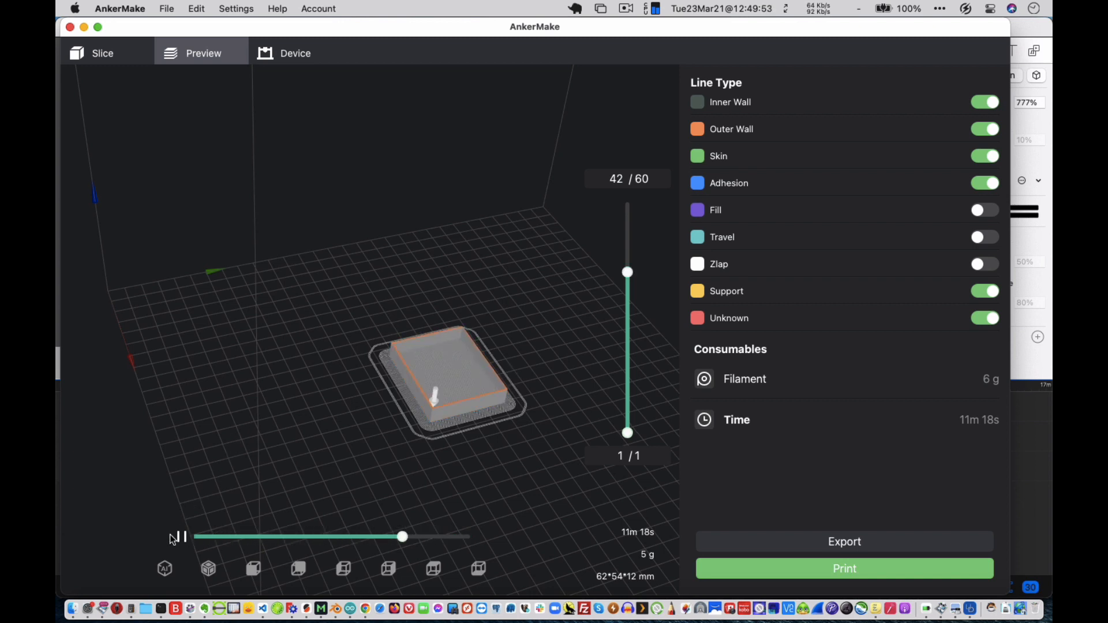
click(177, 537)
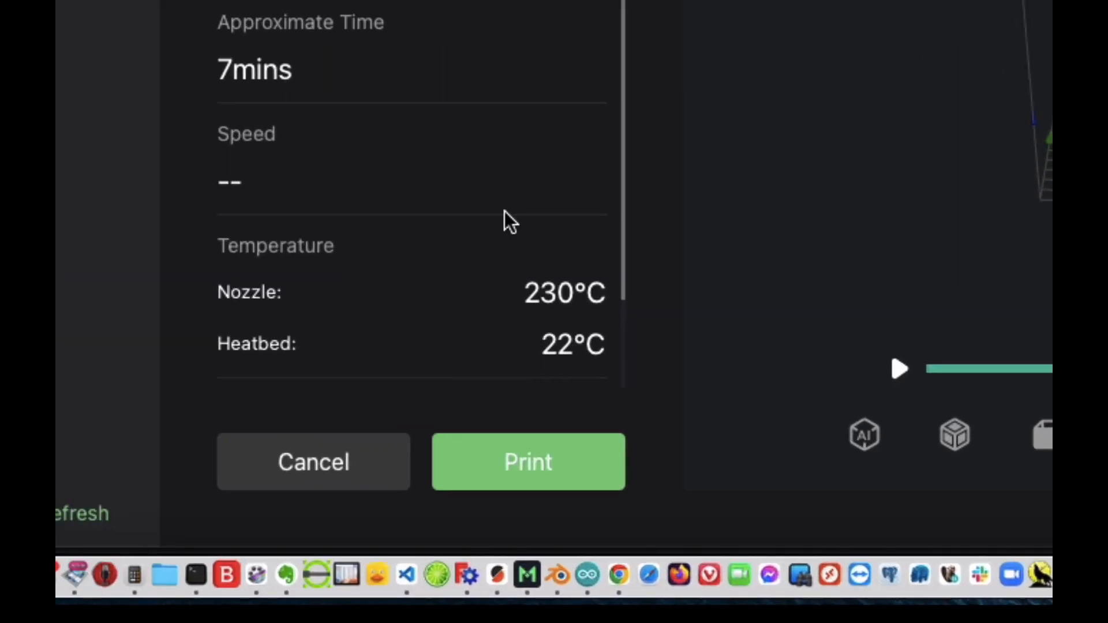
Start printing the loaded fj003-Part_0.2mm_PLA_M5.gcode job on the AnkerMake M5.
click(534, 461)
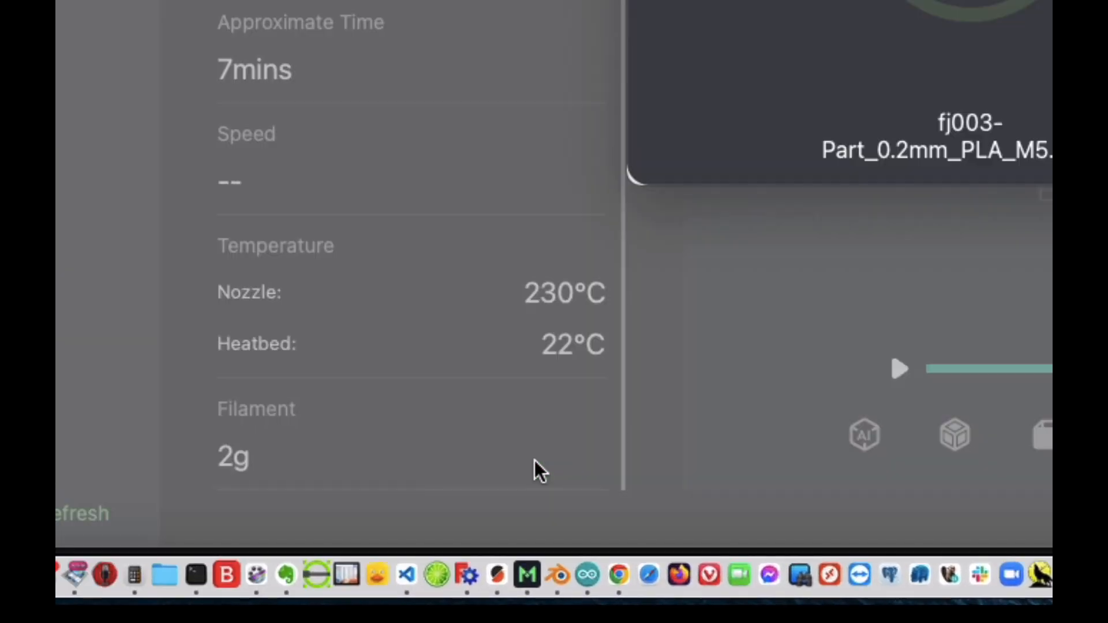